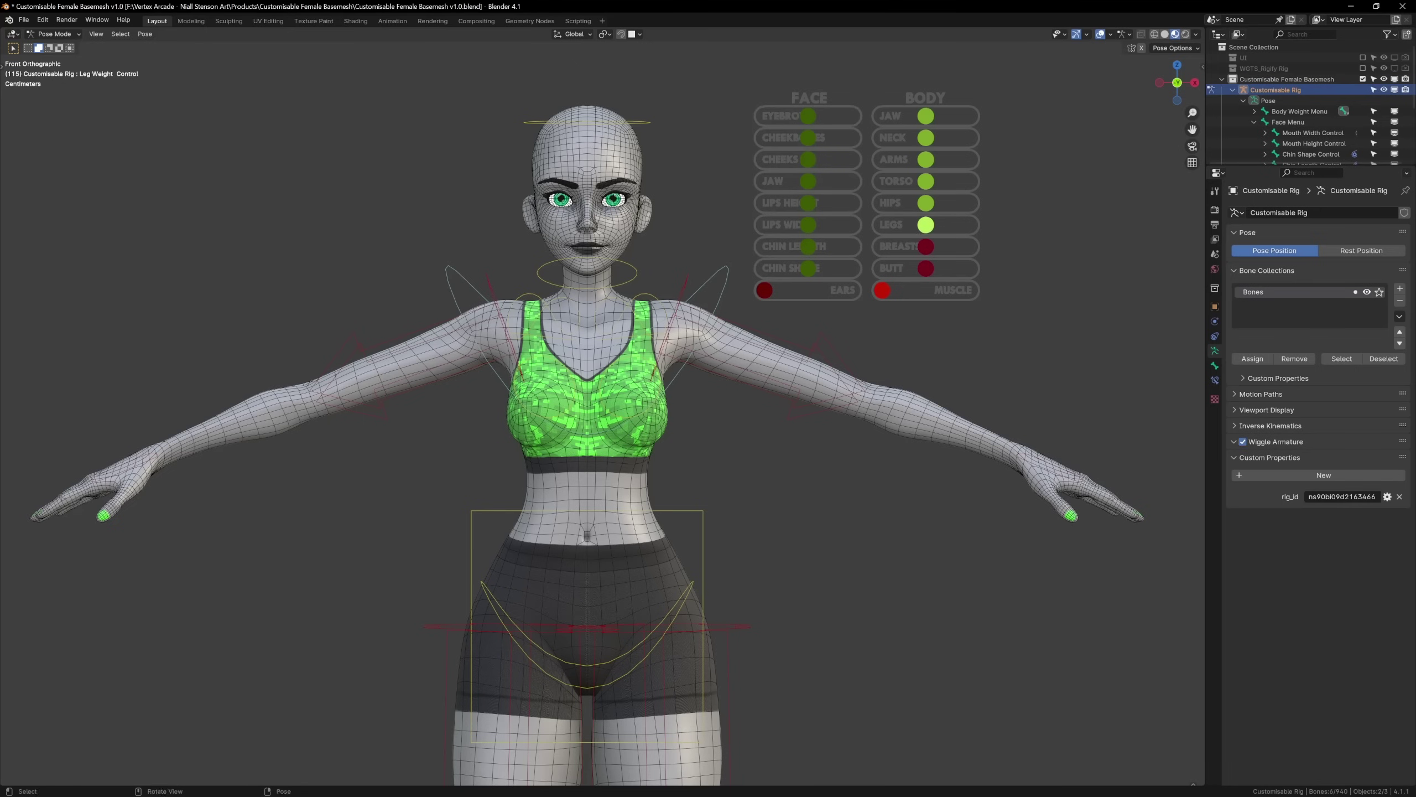
Rotate the arm and shoulder bones outward so one arm is raised higher than the other
key("r")
left_click(454, 274)
key("r")
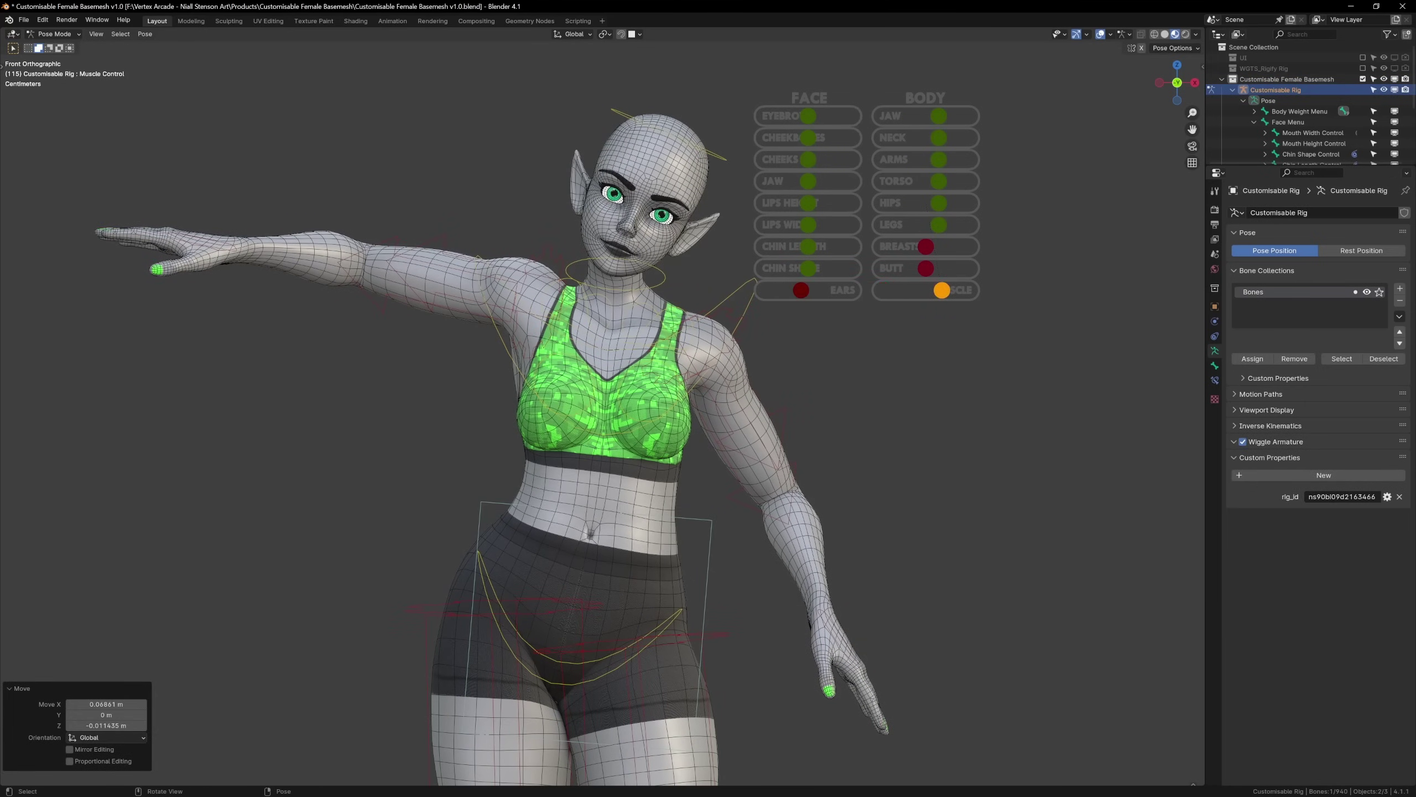
Select the Cheekbones control and move the head bone to match the Medusa reference
left_click(807, 137)
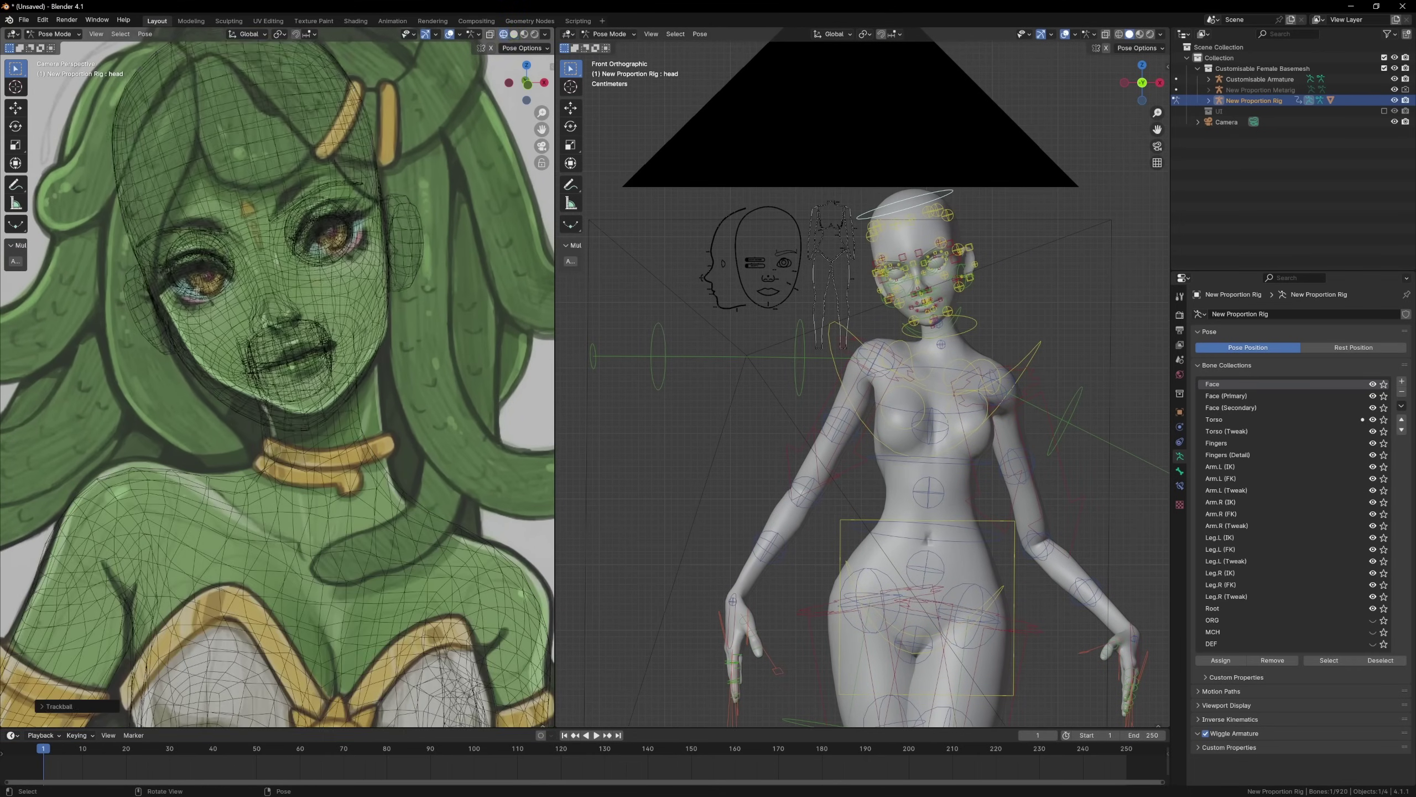
key("g")
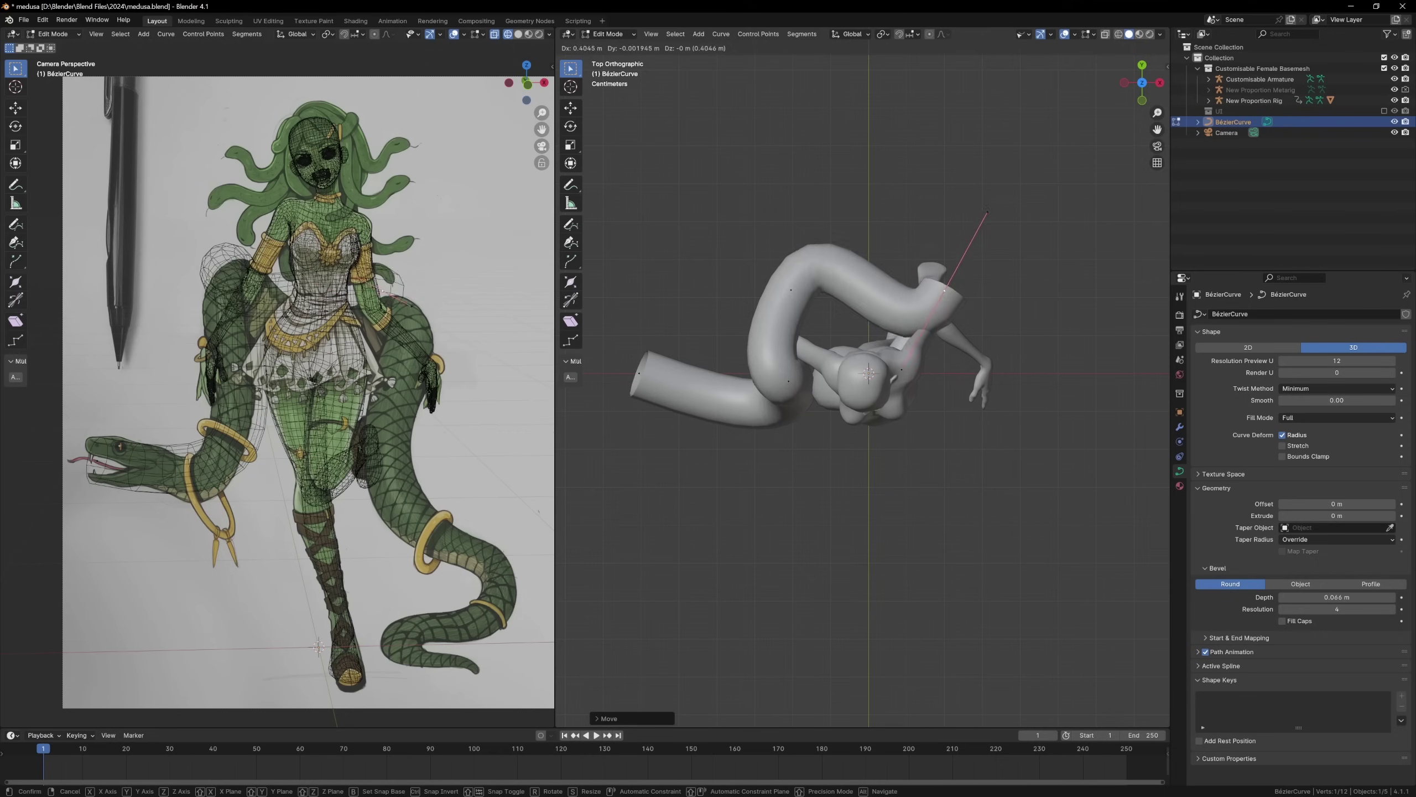
Move and rotate the curve points to reshape the snake tail around the figure
scroll(278, 380, "up", 3)
key("g")
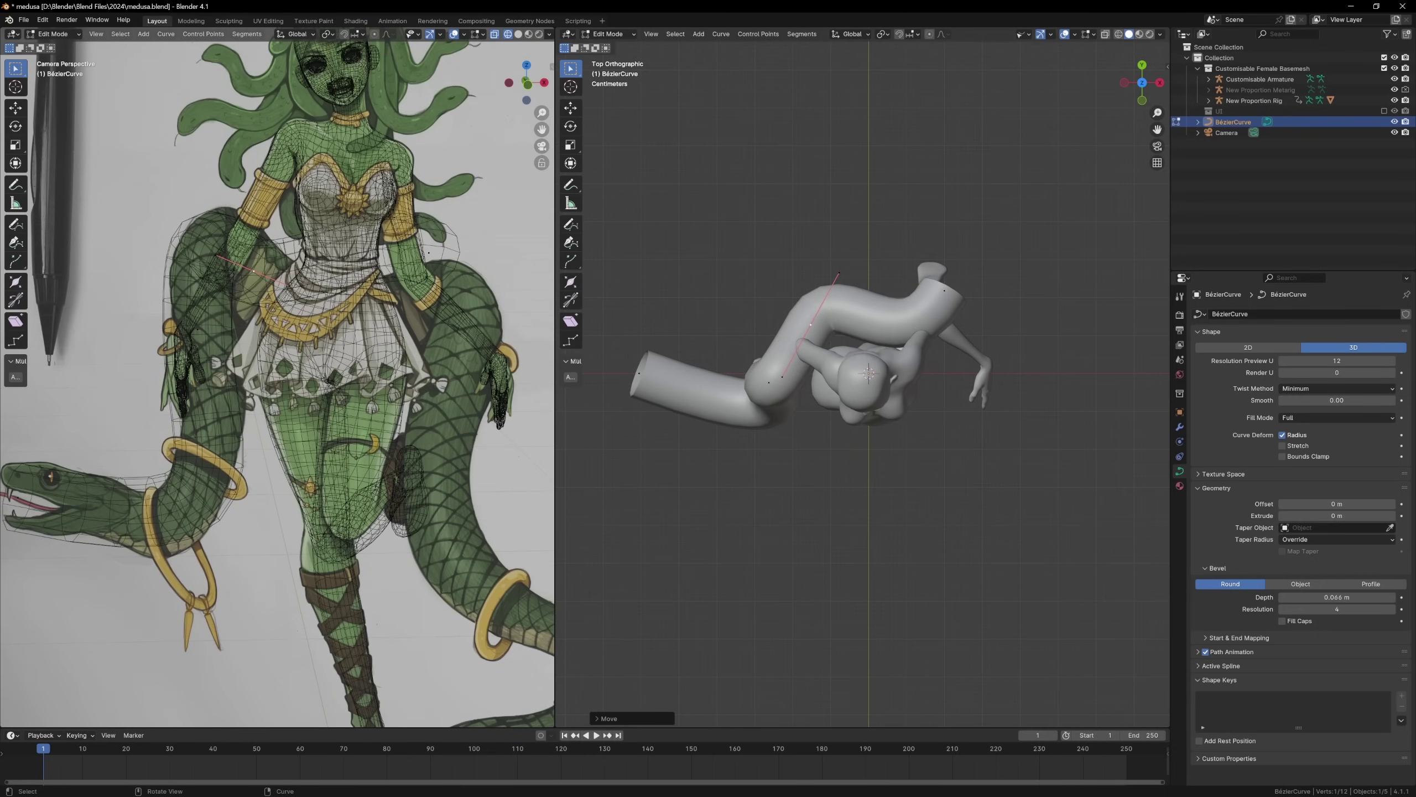
key("r")
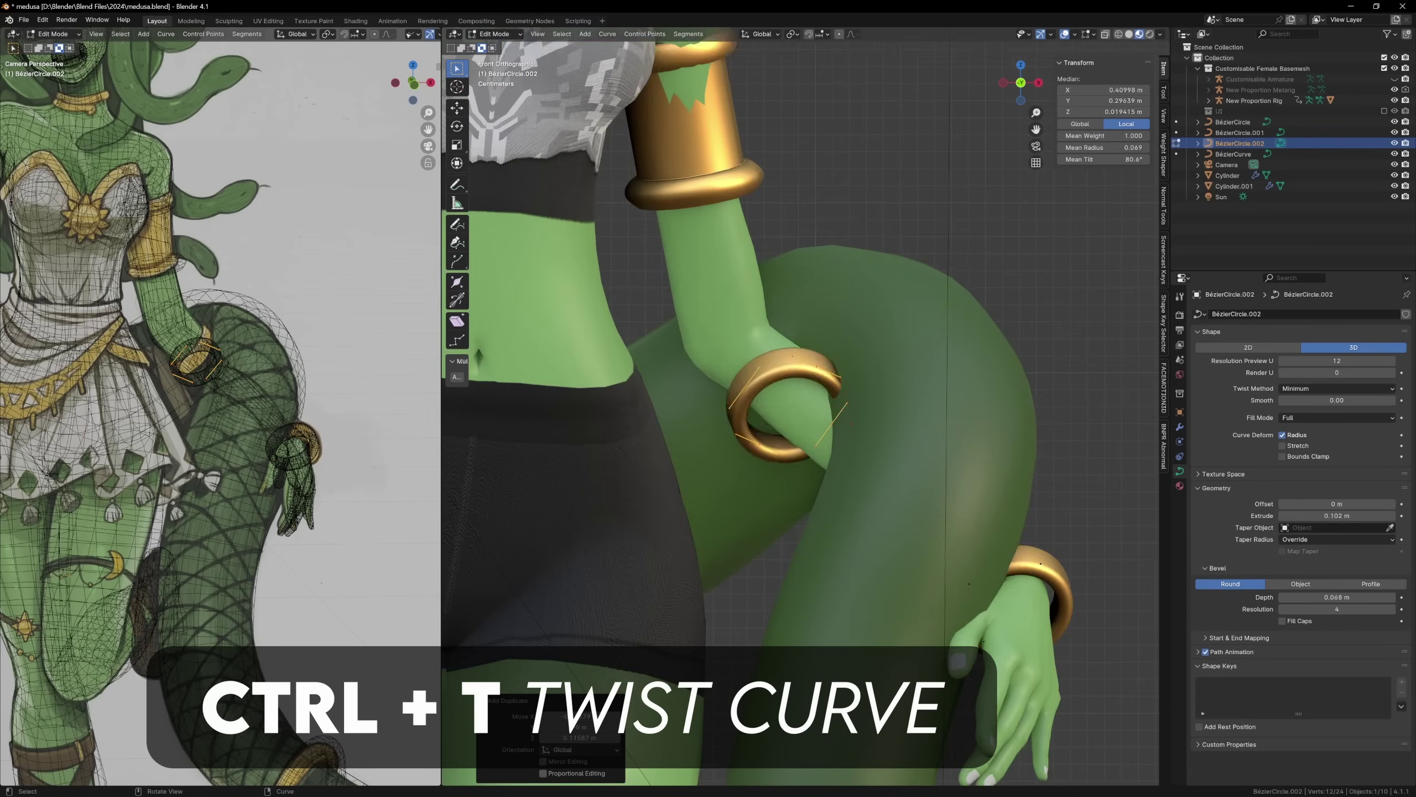
Twist the bracelet curve's tilt, rotate the ring and scale it down to fit the arm
key("ctrl+t")
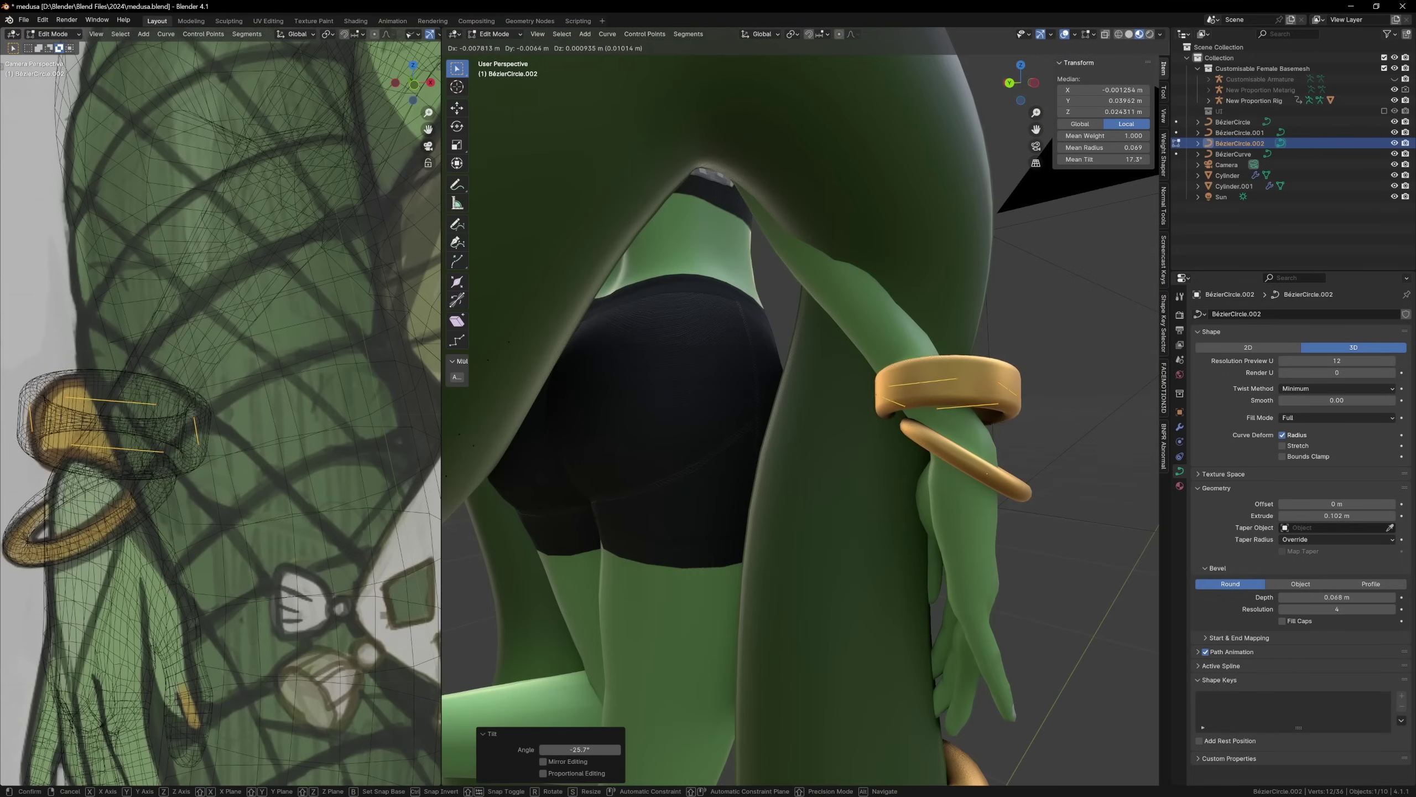
key("r")
key("r")
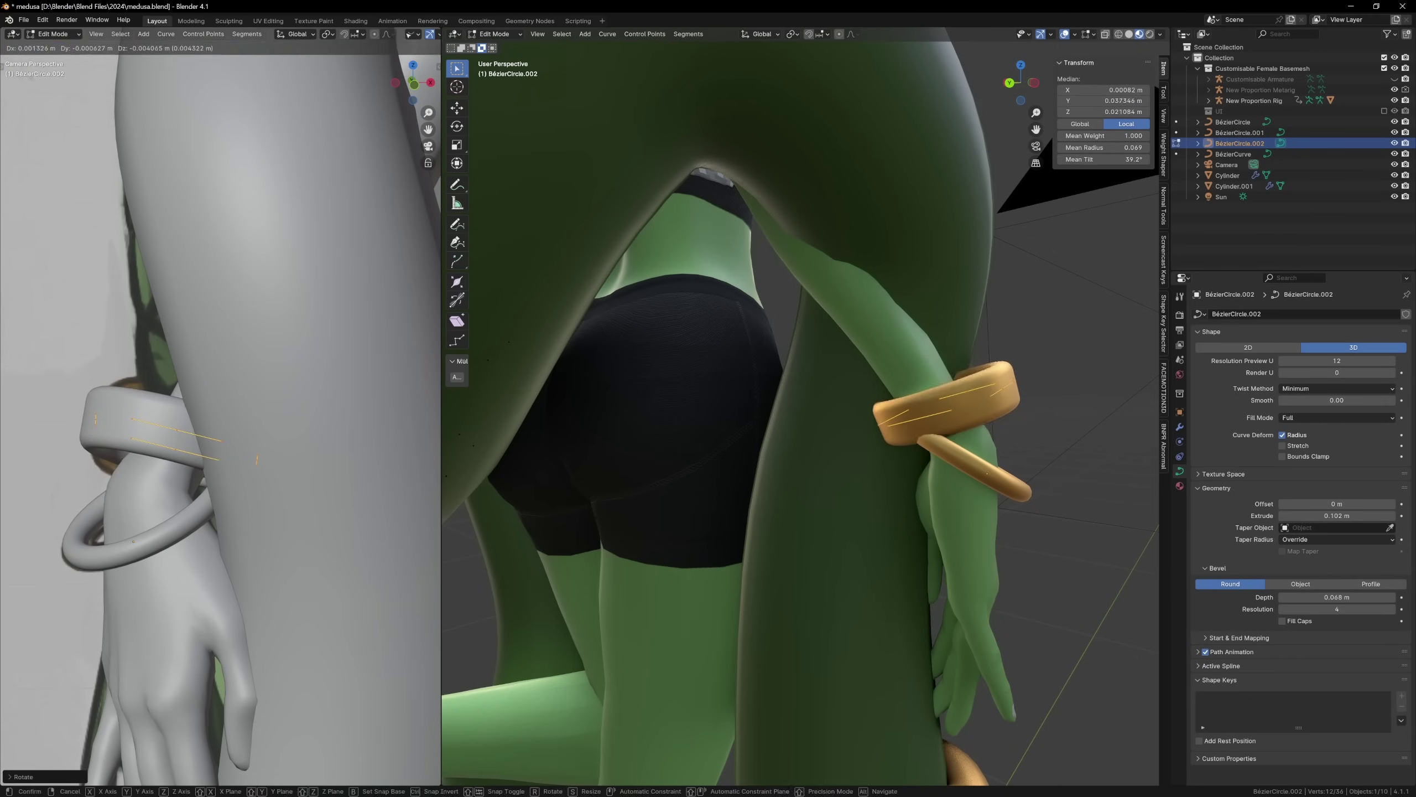
key("s")
key("Return")
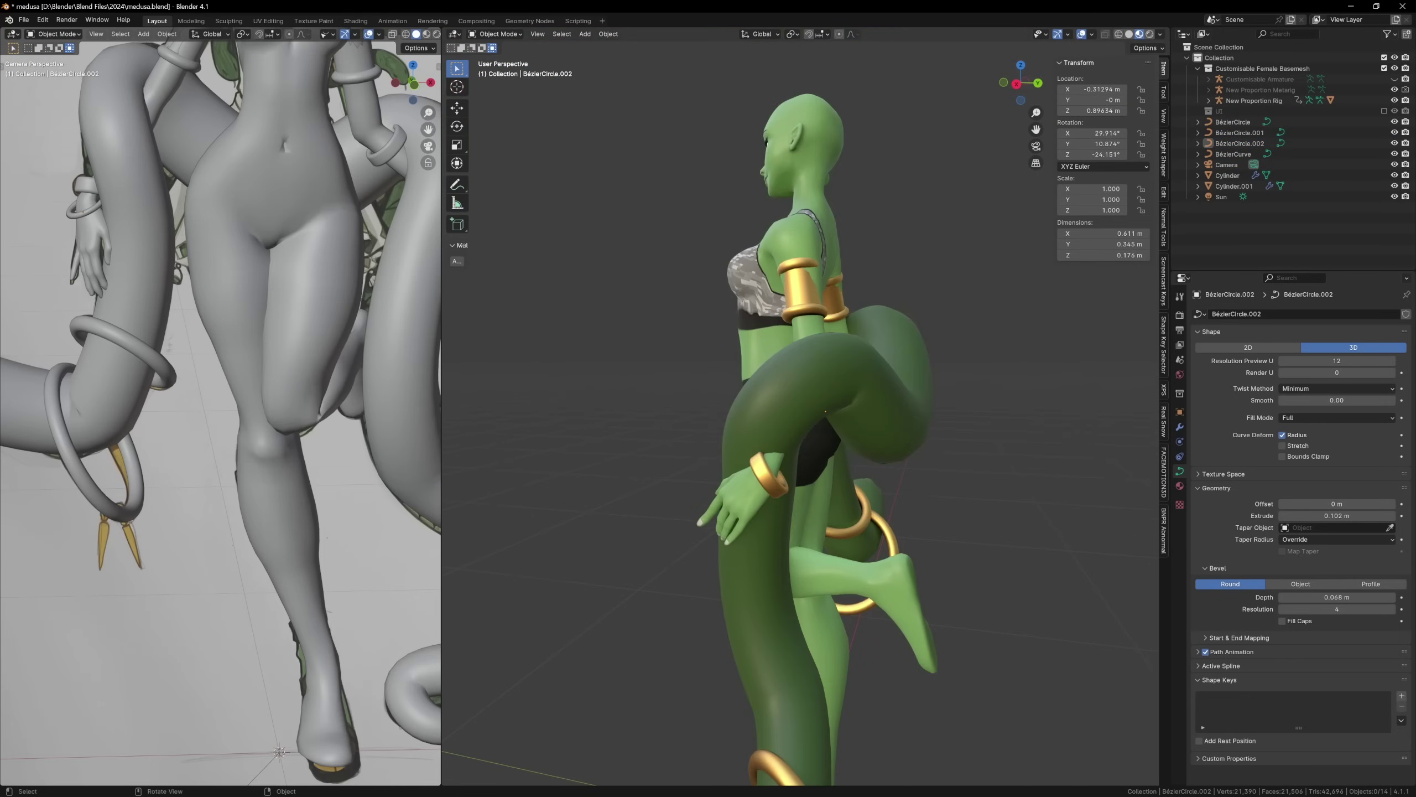
Leave Edit Mode, view the front in wireframe and frame the other bracelet curve
key("Tab")
key("KP_1")
key("shift+z")
left_click(1233, 122)
key("KP_Decimal")
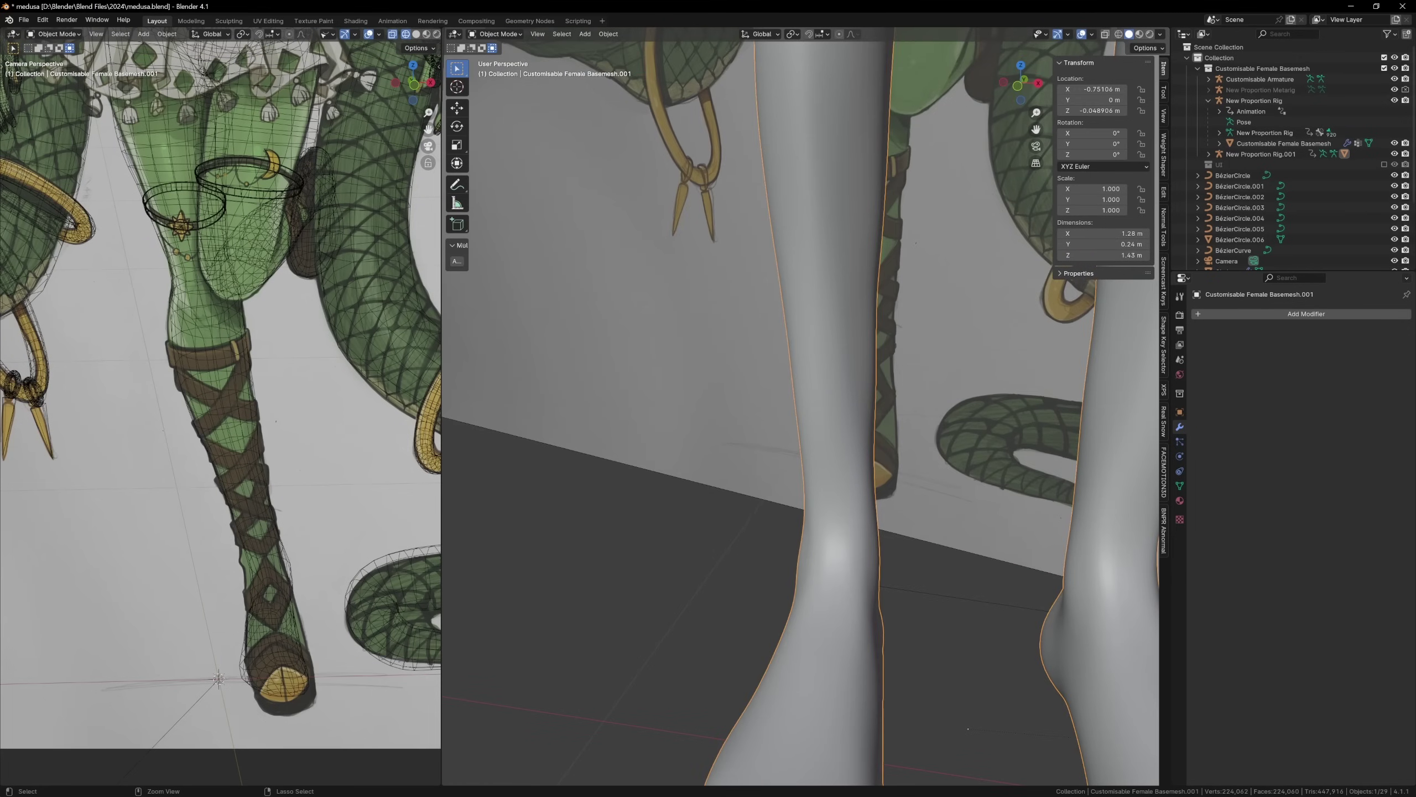
Switch to solid shading, enter Sculpt Mode and paint the strap pattern mask on the leg
key("z")
left_click(911, 432)
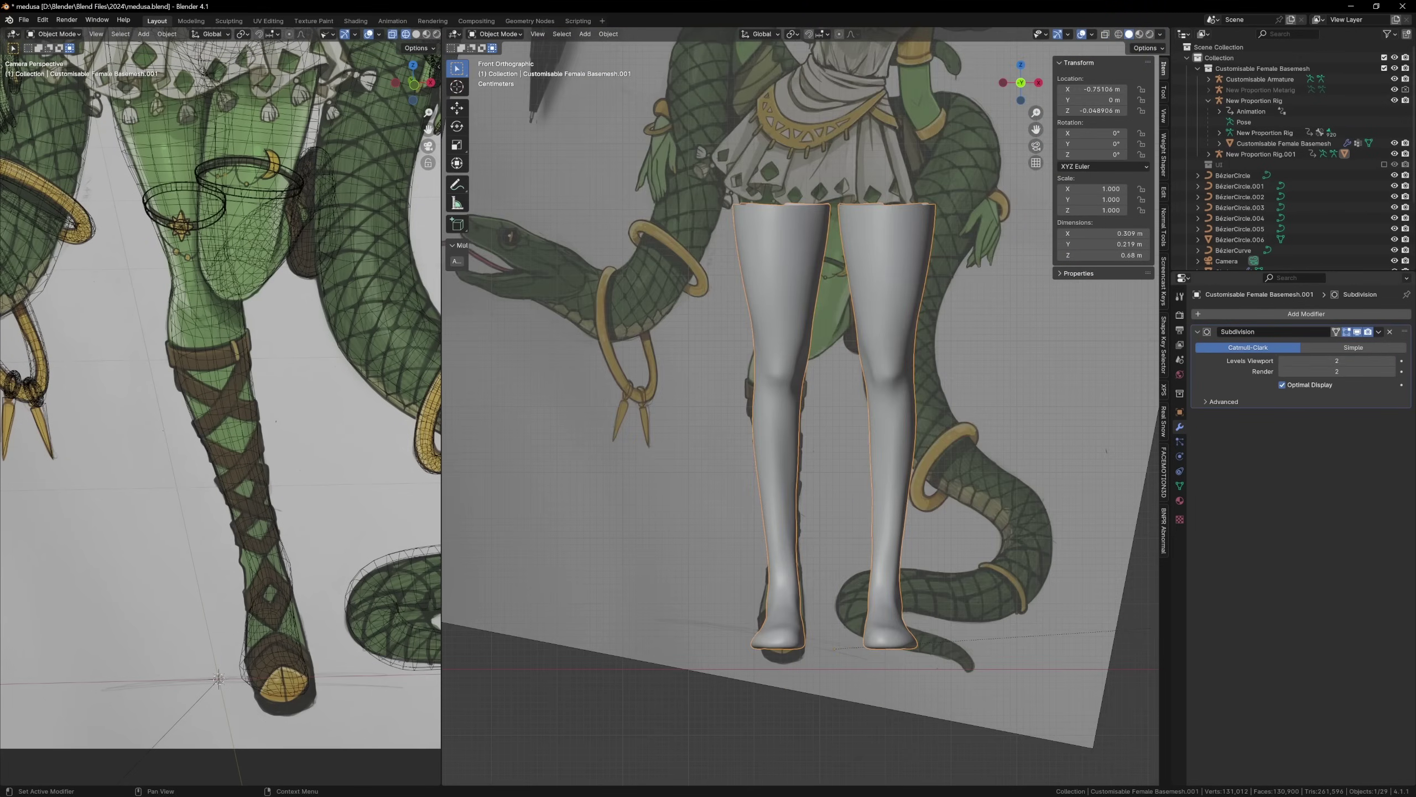
left_click(498, 34)
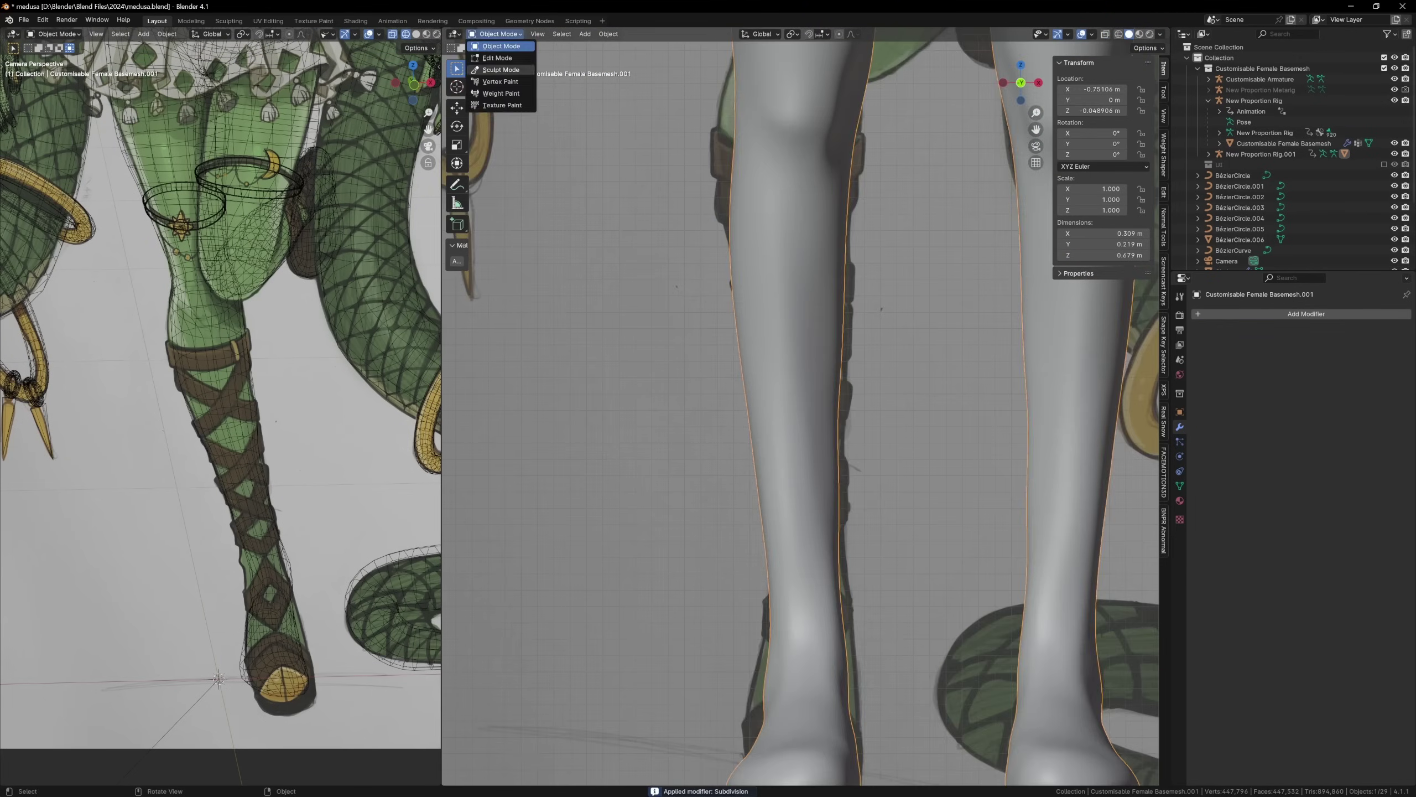
left_click(493, 69)
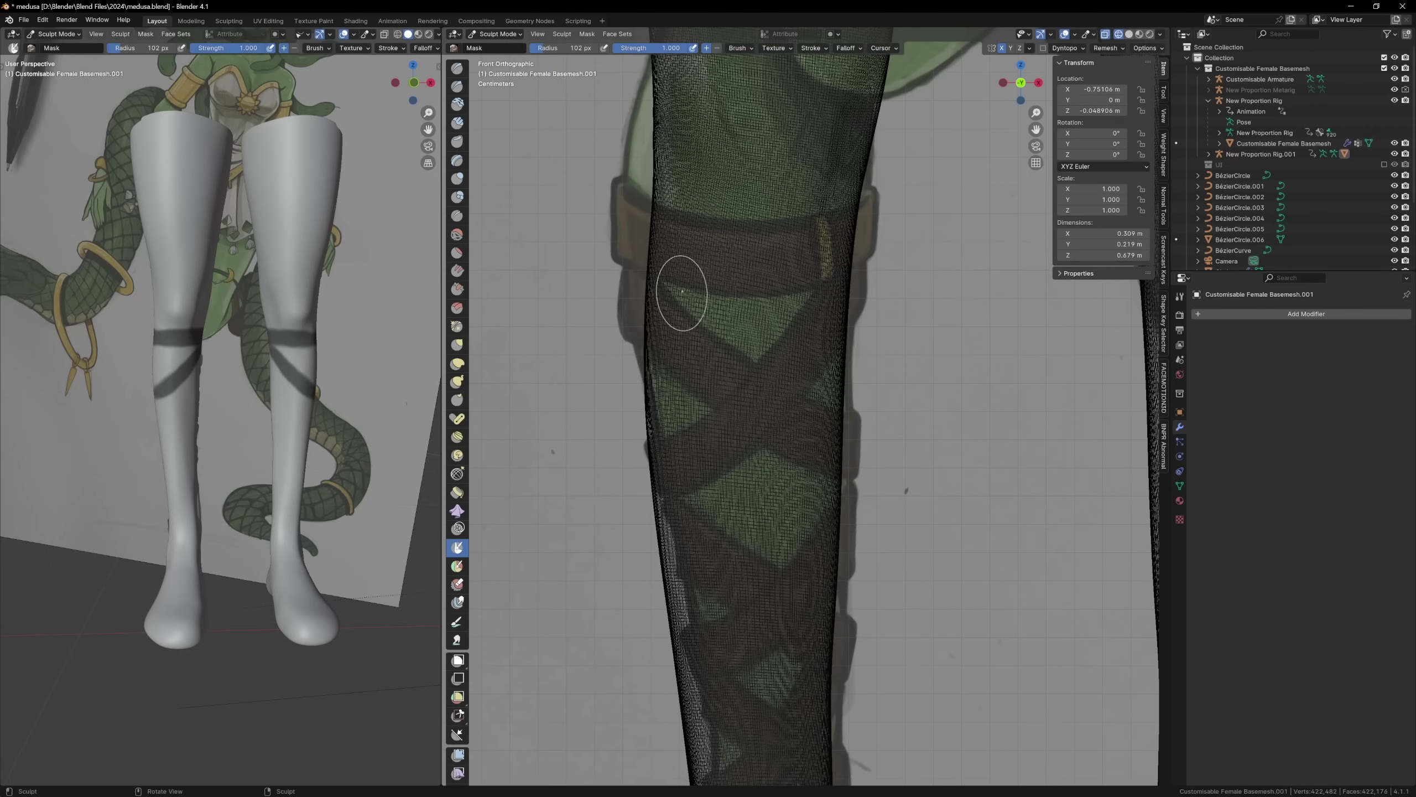
middle_click_drag(672, 455, 672, 438, "shift")
scroll(716, 544, "down", 8, "shift")
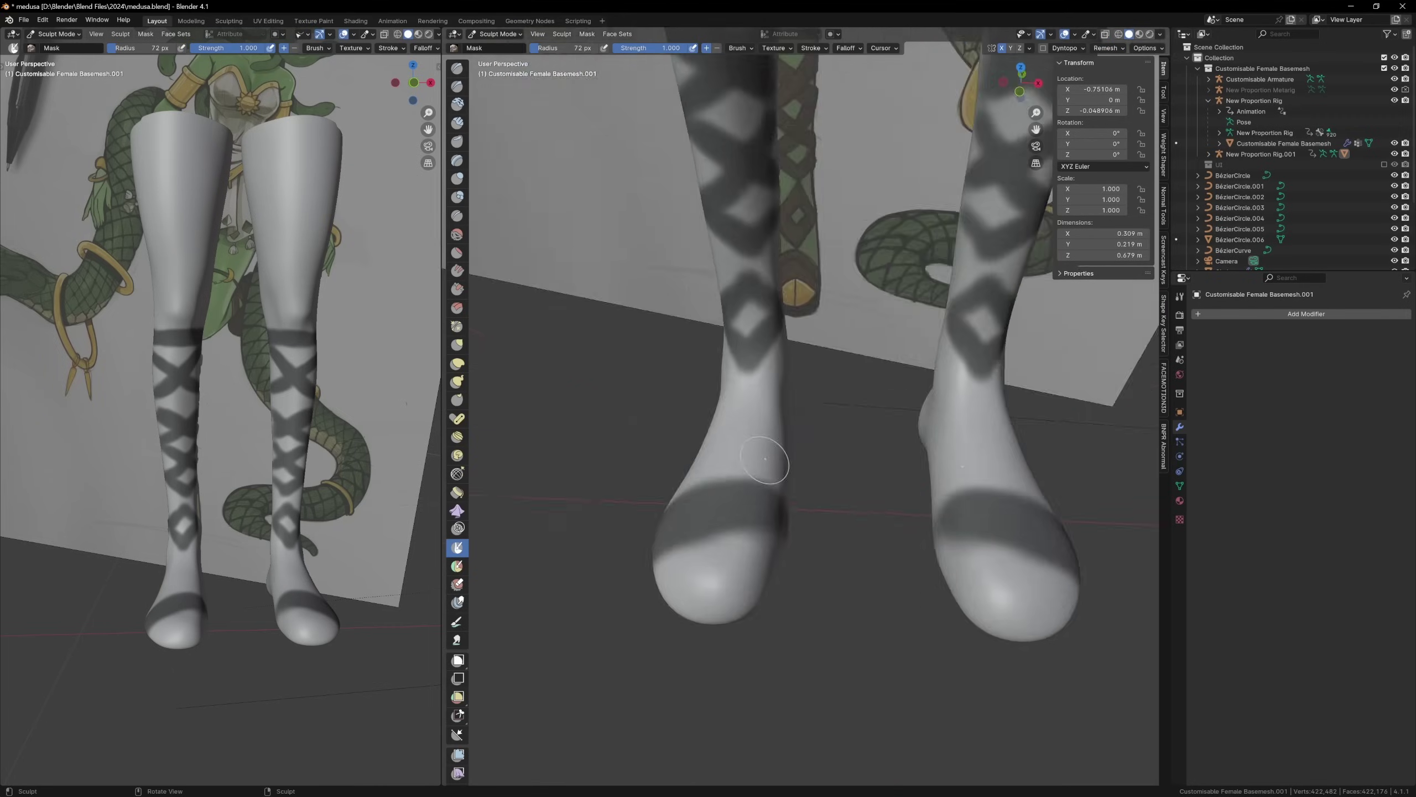
mouse_move(756, 324)
middle_mouse_down()
mouse_move(938, 496)
mouse_move(780, 363)
mouse_move(896, 537)
mouse_move(852, 463)
middle_mouse_up()
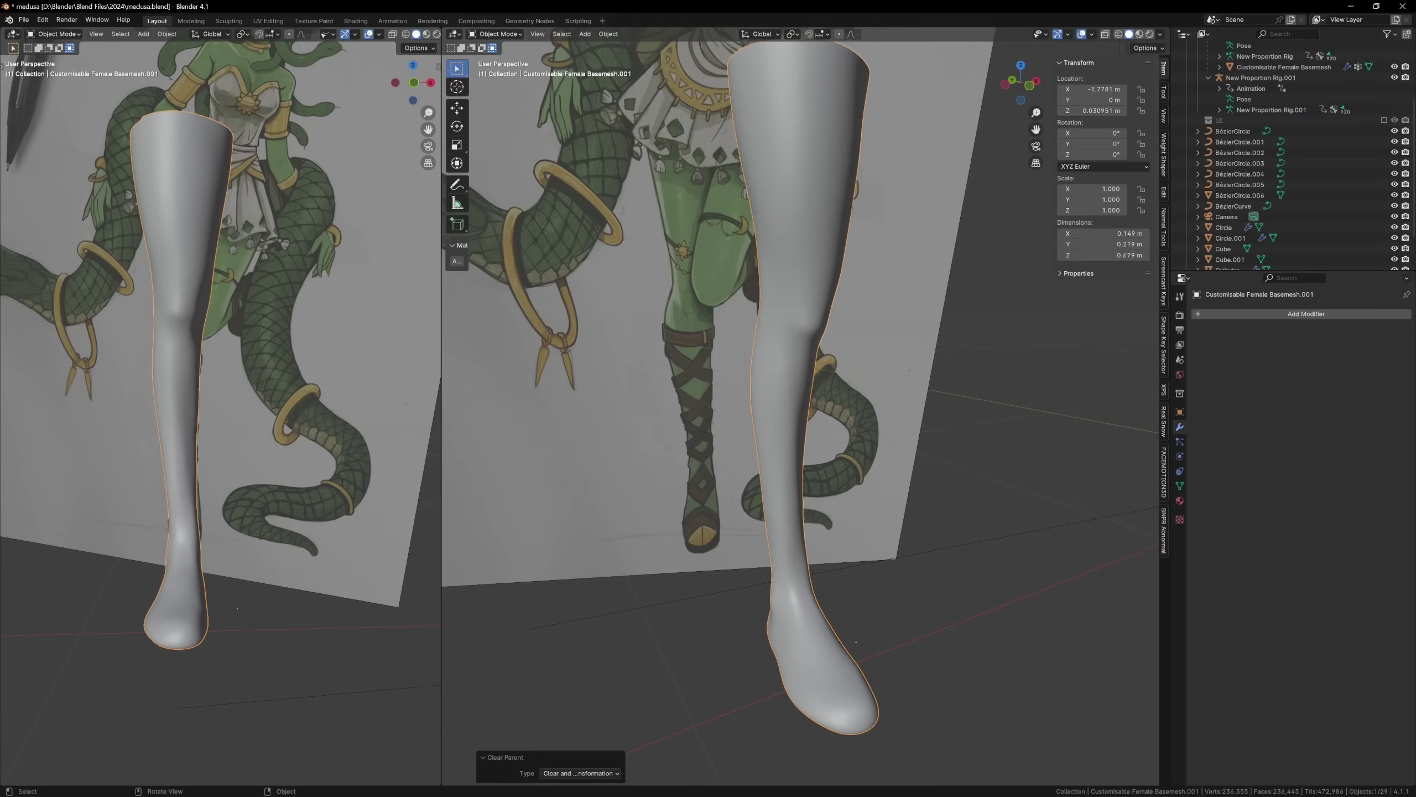
key("ctrl+z")
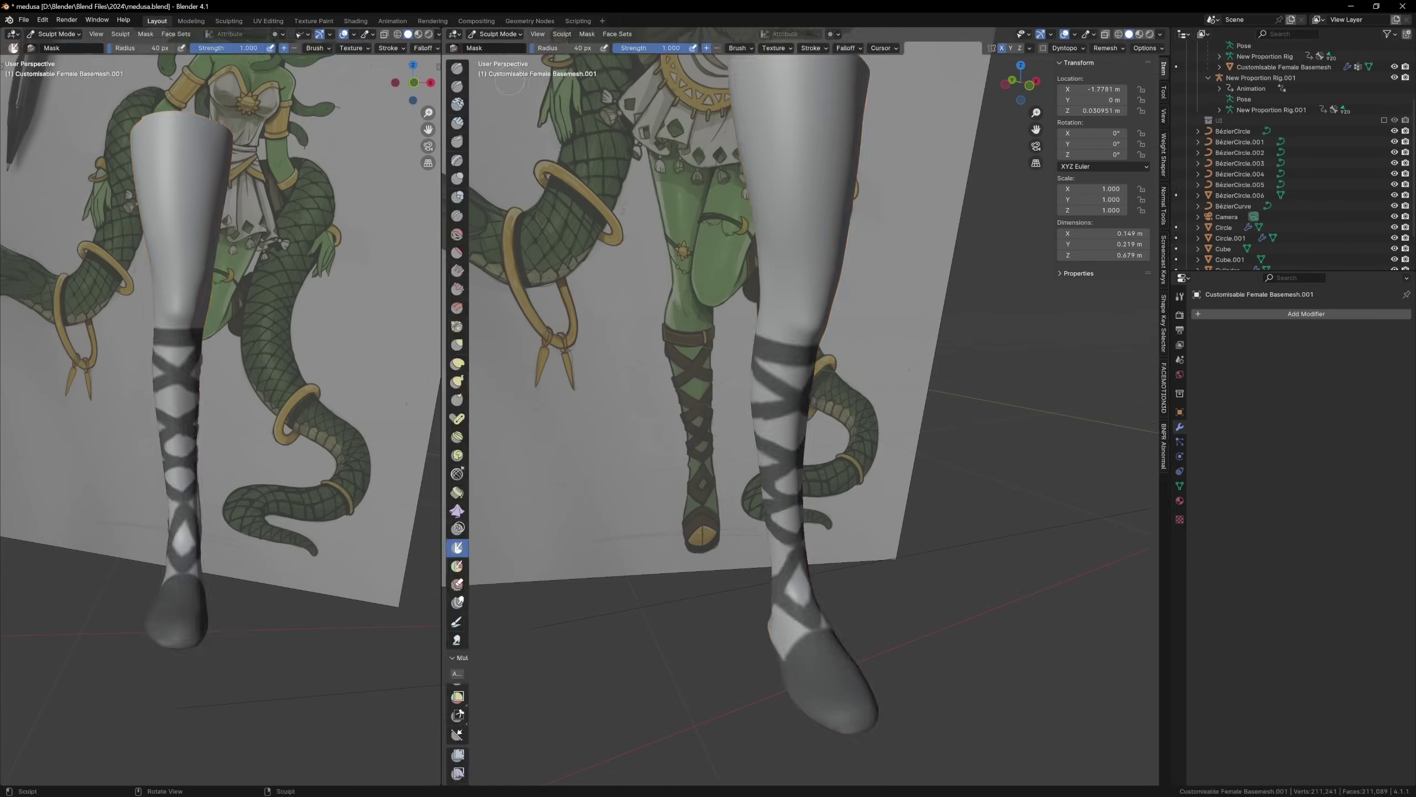
Extract the masked straps as a boot mesh, reduce its solidify thickness and select the toe vertices
left_click(606, 263)
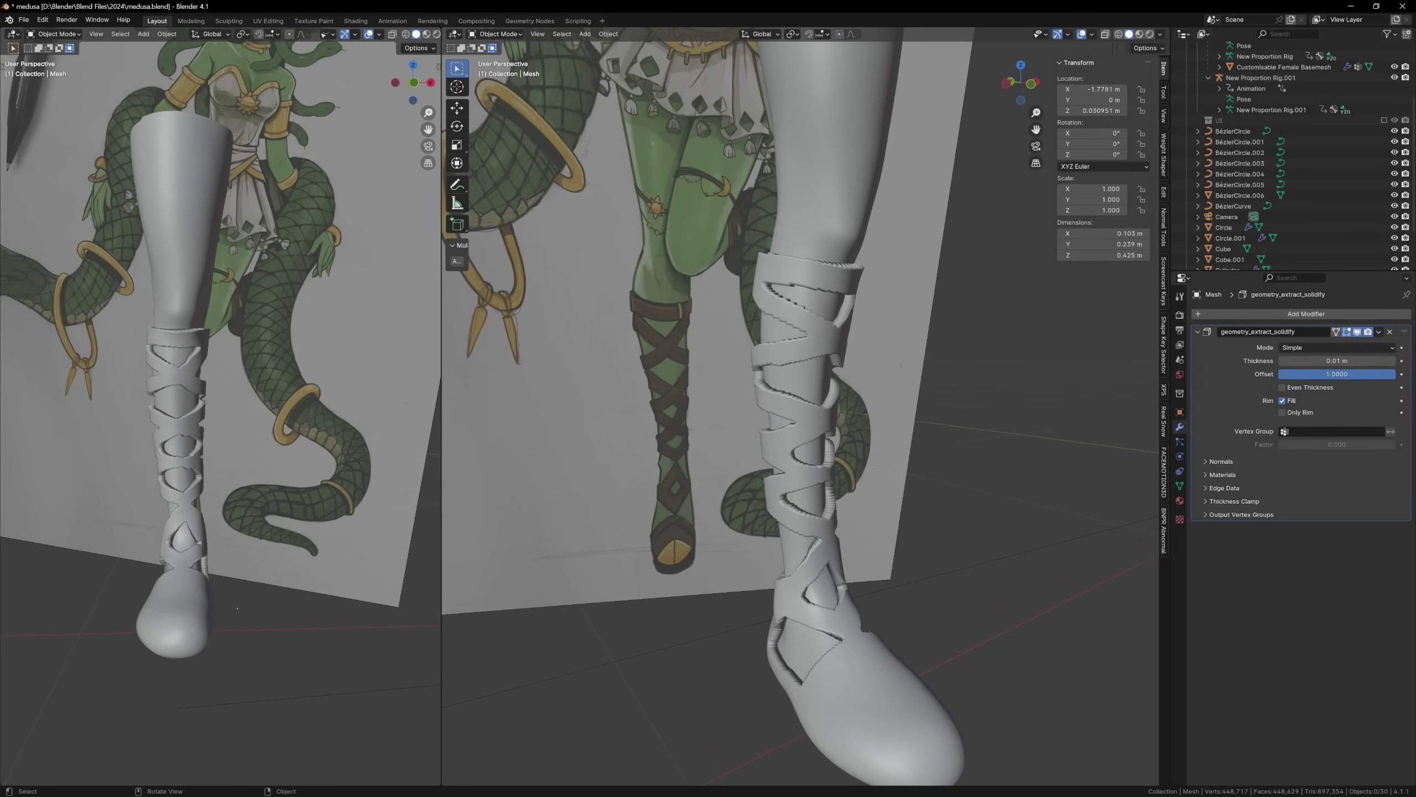
left_click(1390, 331)
left_click(1180, 486)
key("alt+a")
middle_click_drag(780, 391, 697, 380)
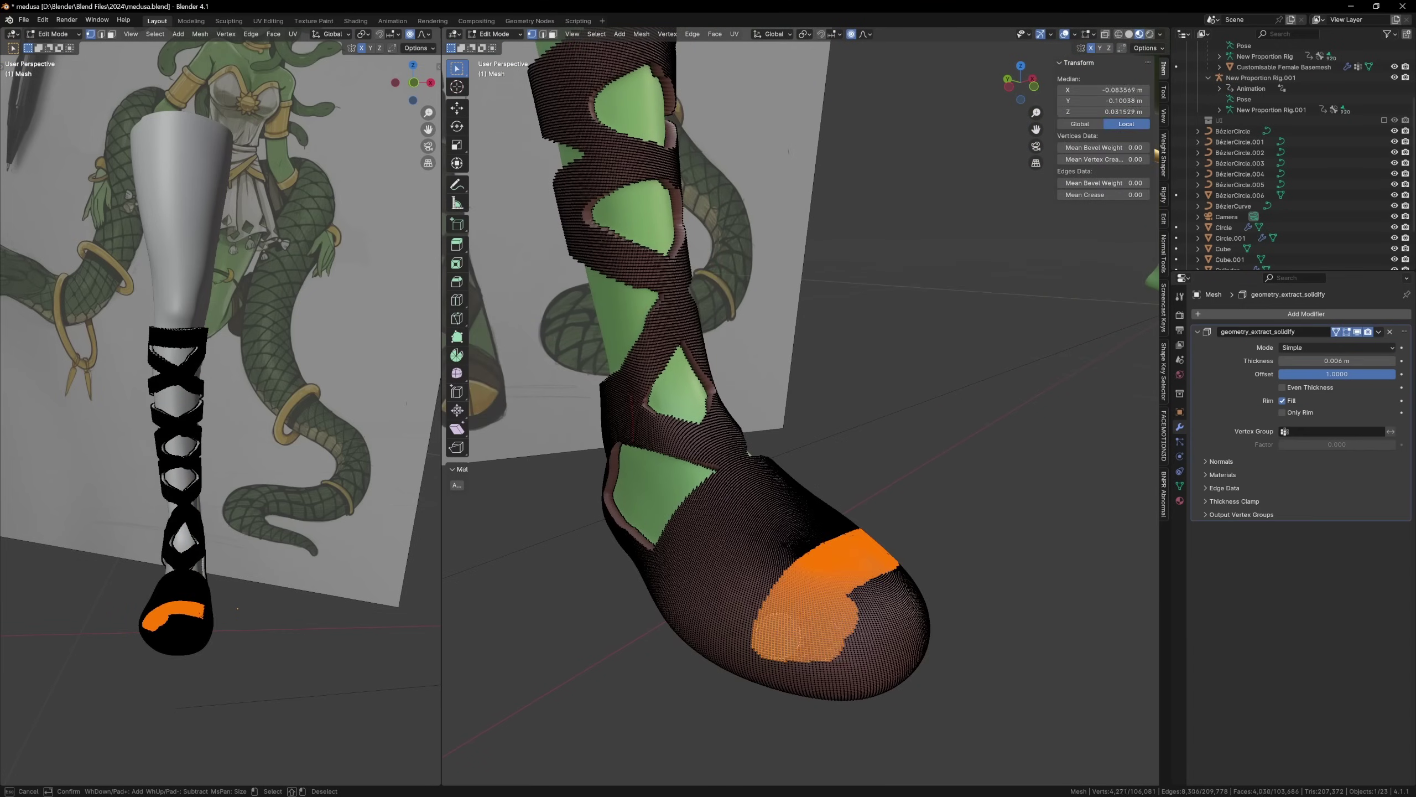
left_click_drag(794, 636, 803, 641)
middle_click_drag(803, 642, 641, 500)
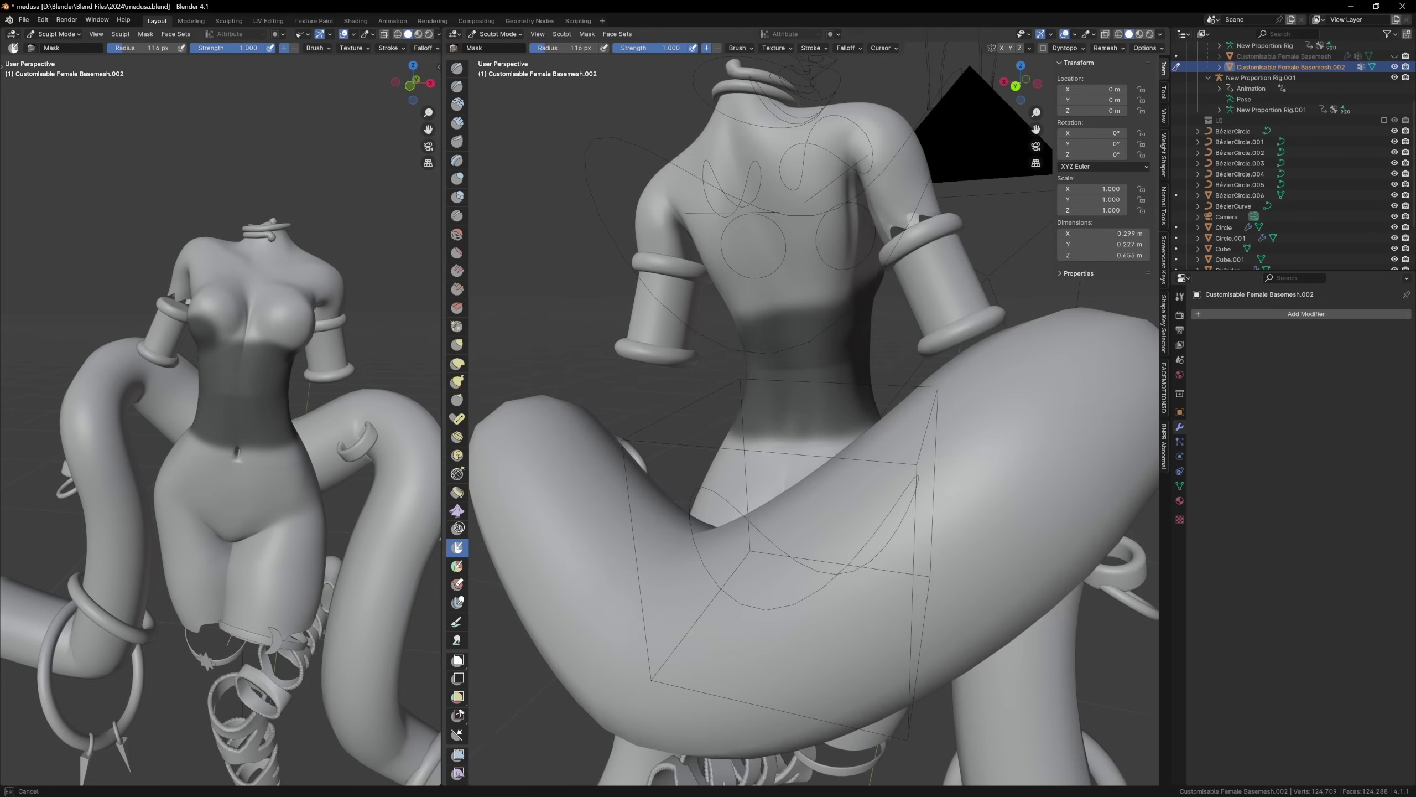
Run Mask Extract on the torso mask to create the new top mesh
key("z")
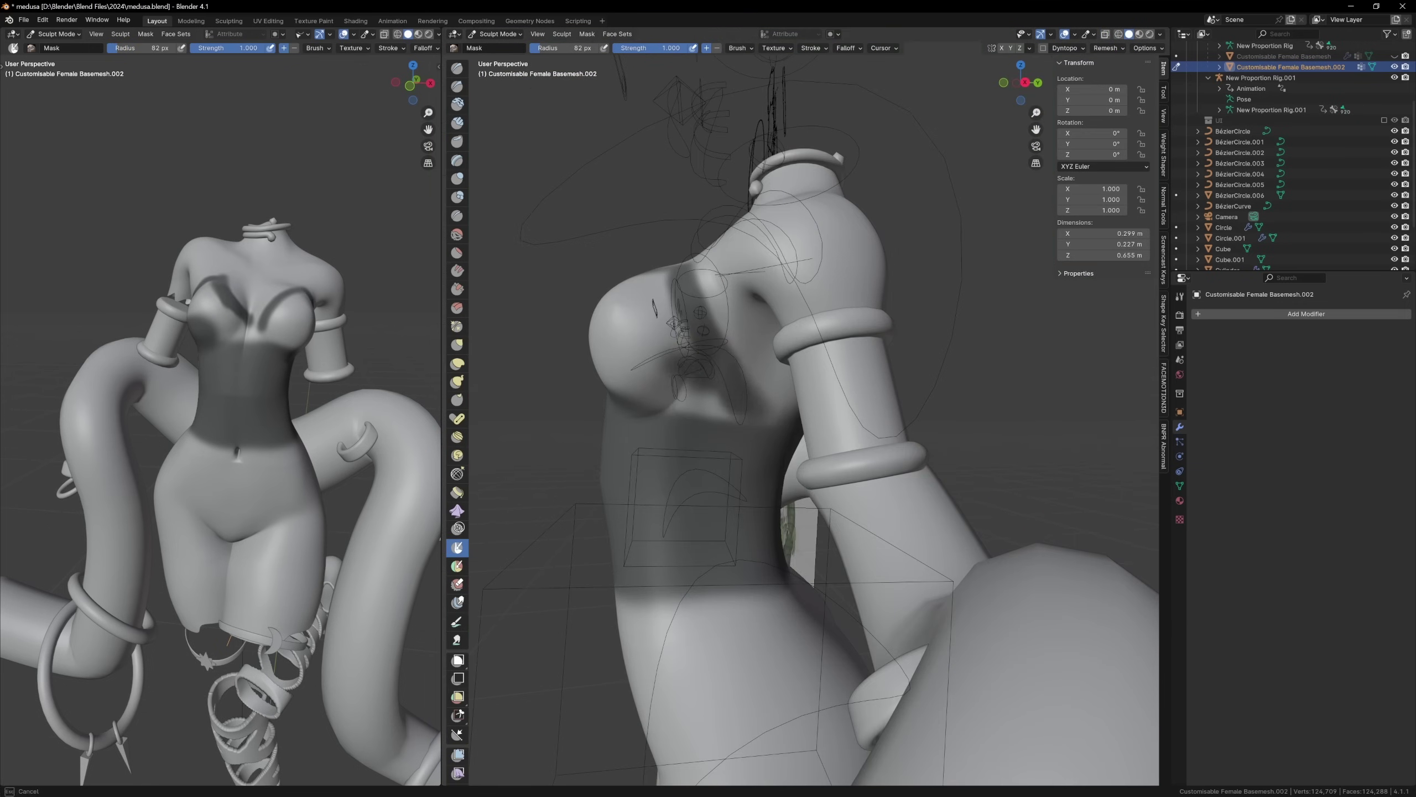
middle_click_drag(725, 386, 507, 394)
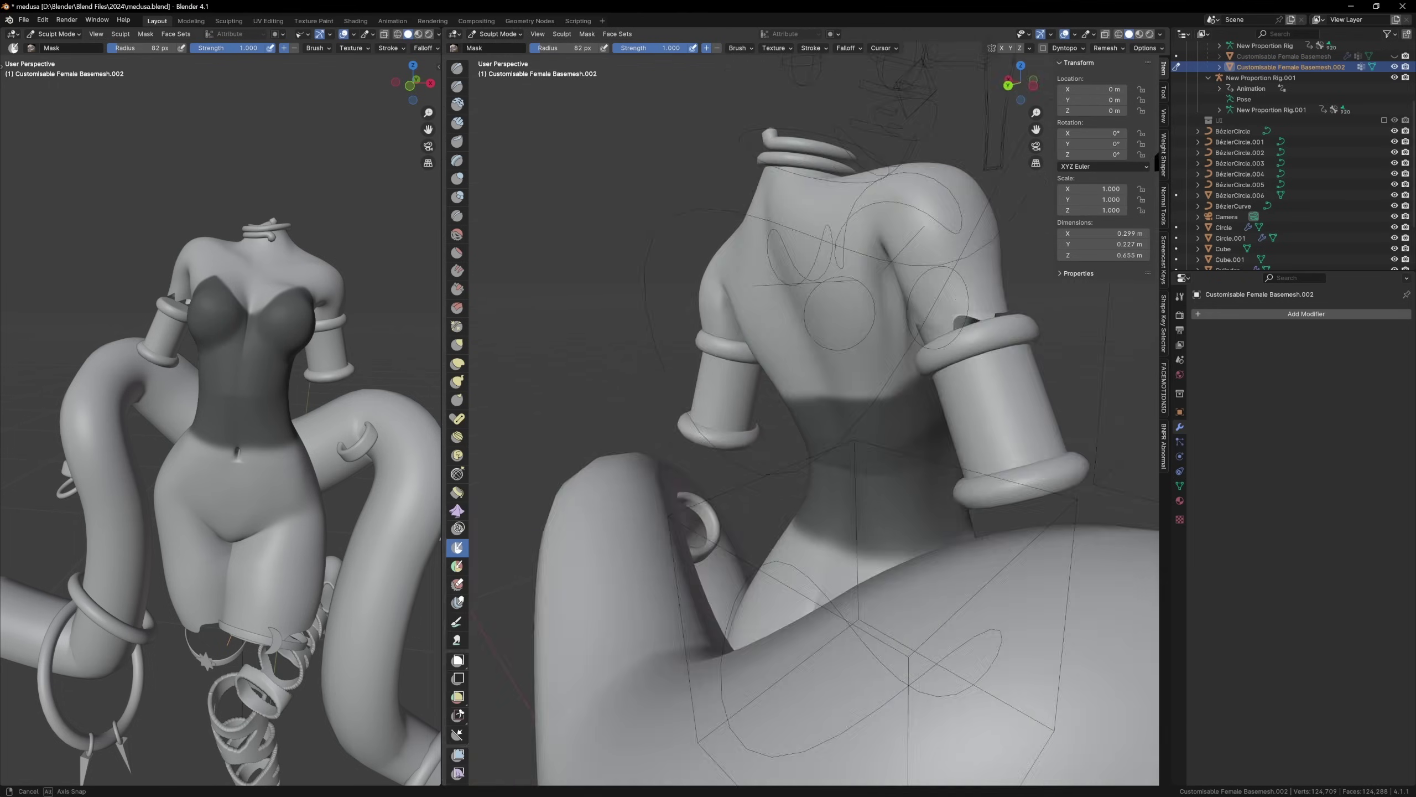
left_click(611, 196)
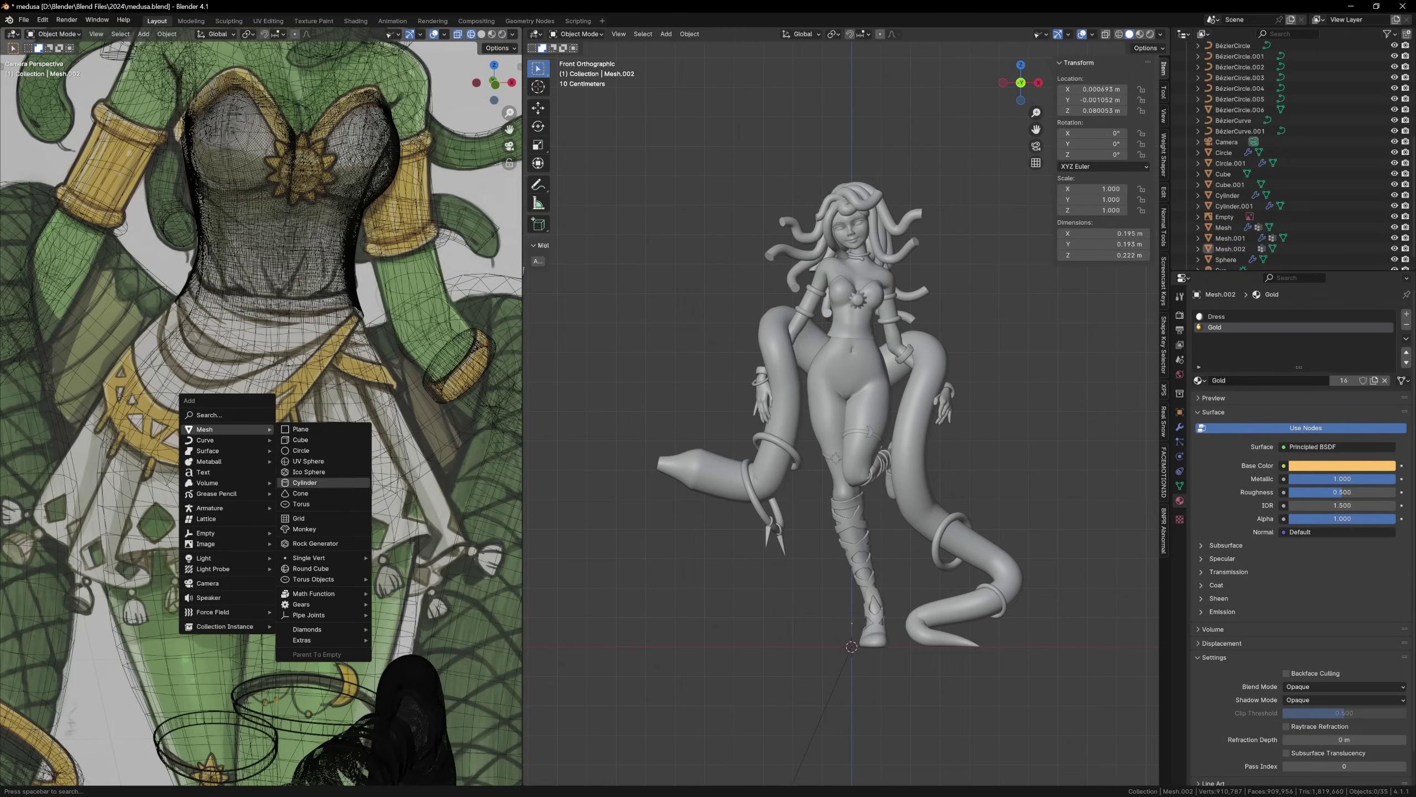
Add a circle at the figure's feet and fit it to the waist
left_click(316, 442)
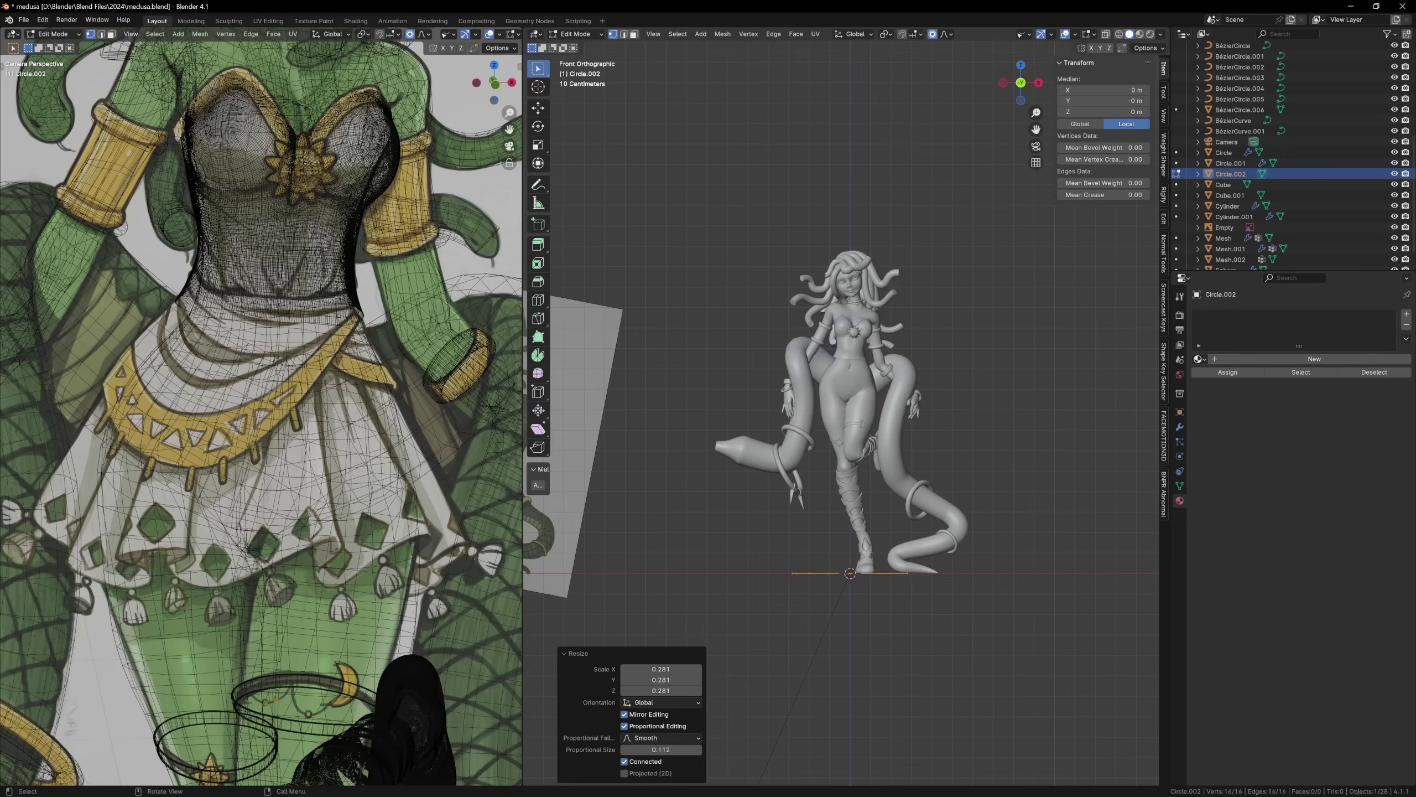
key("r")
key("z")
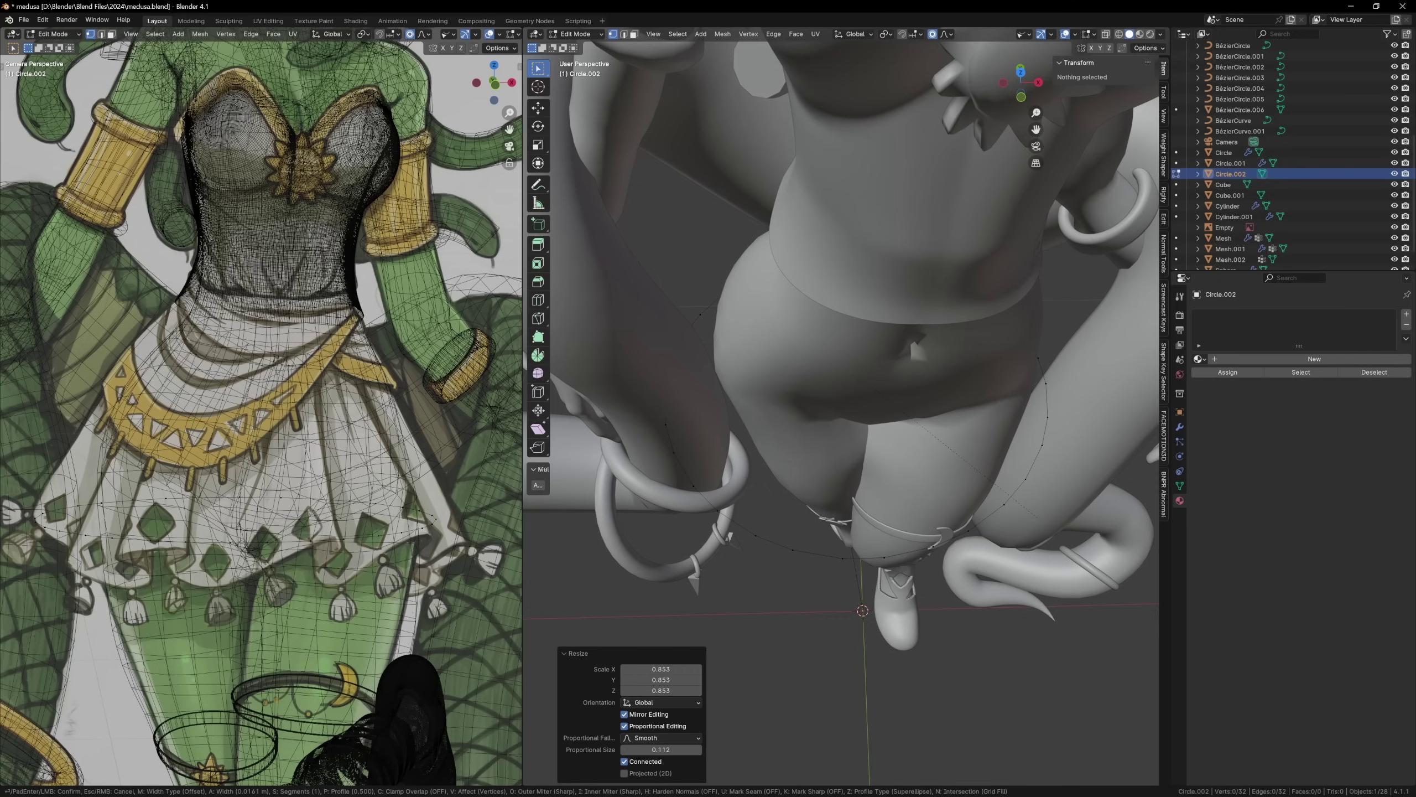
key("Escape")
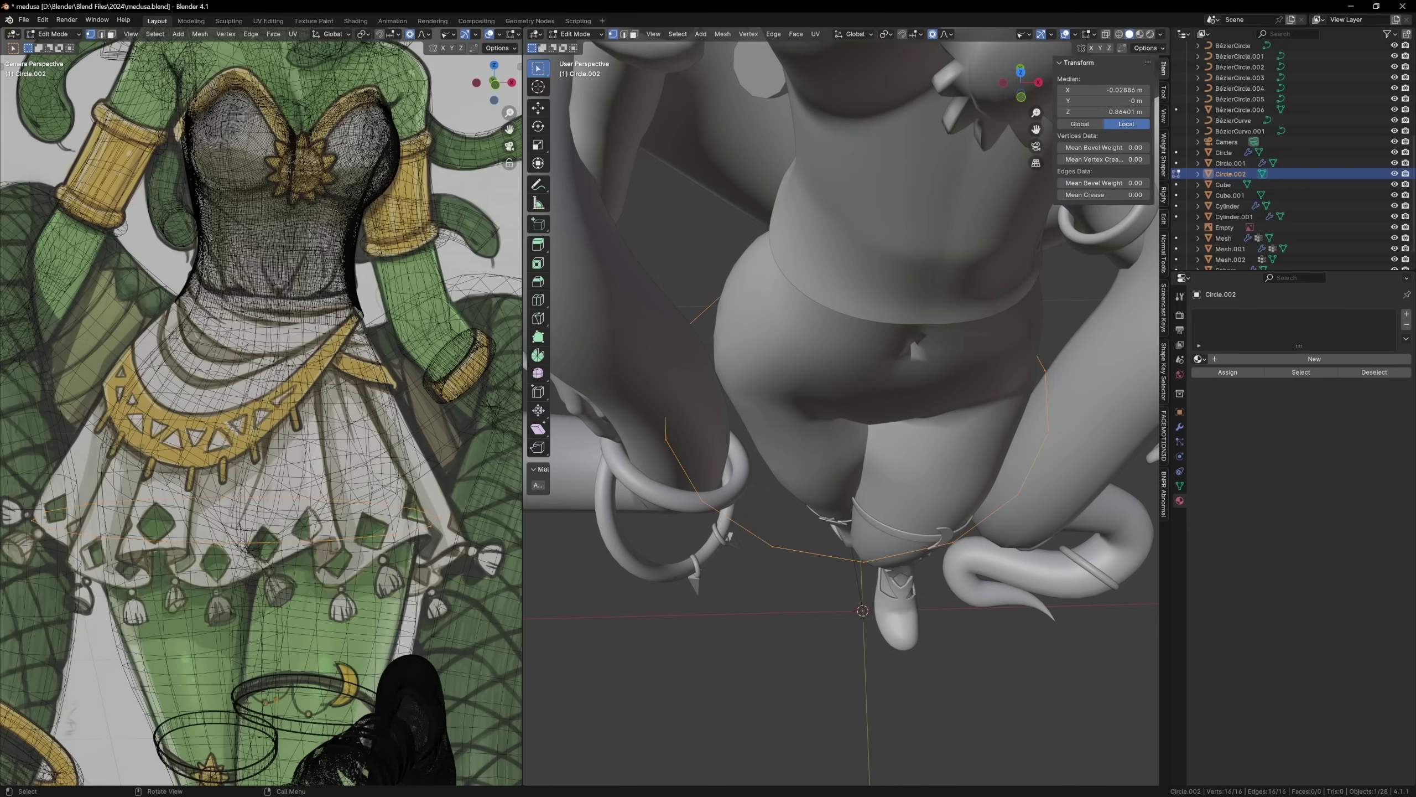
Select alternating ring vertices and scale them flat, excluding Z, to form pleats
left_click(678, 34)
left_click(719, 129)
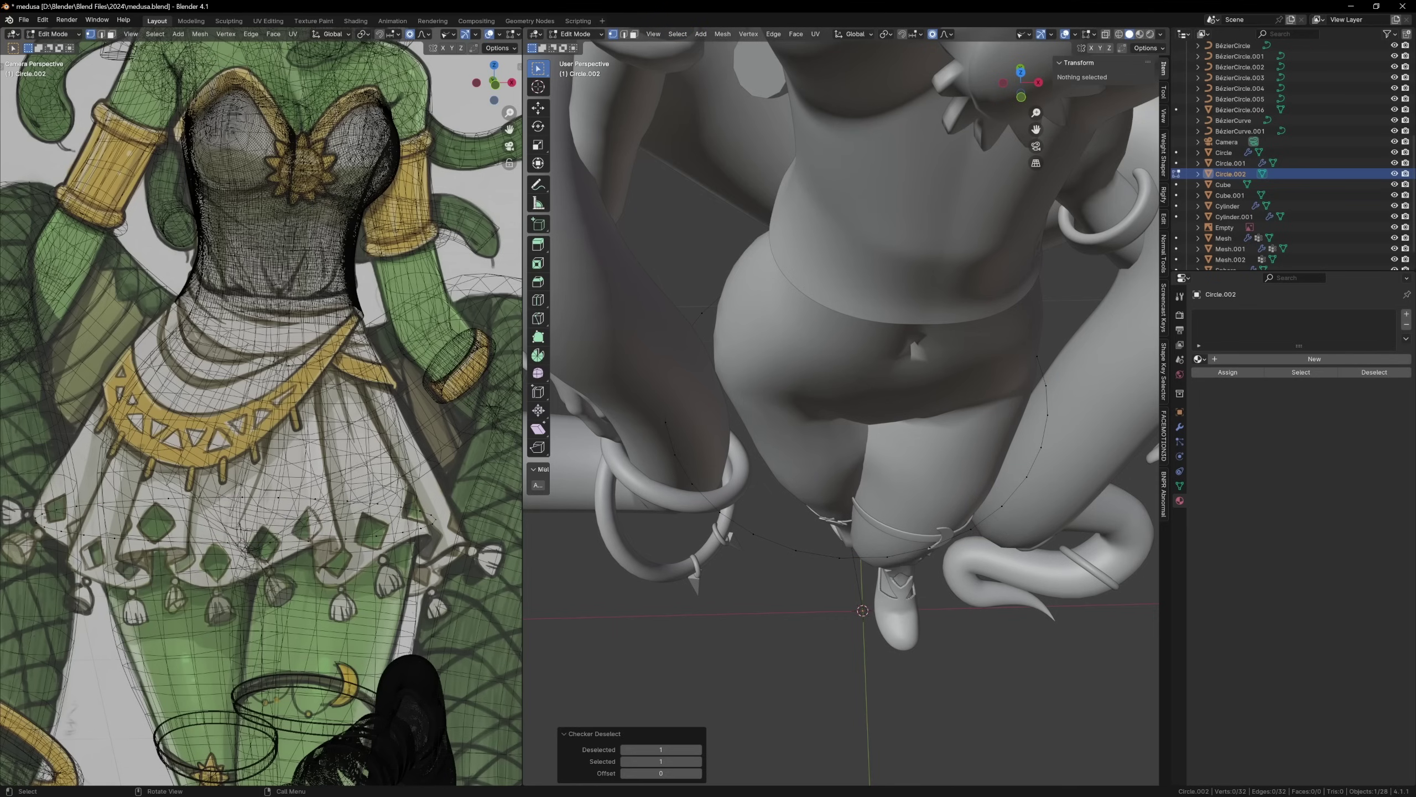
key("a")
left_click(678, 34)
left_click(719, 128)
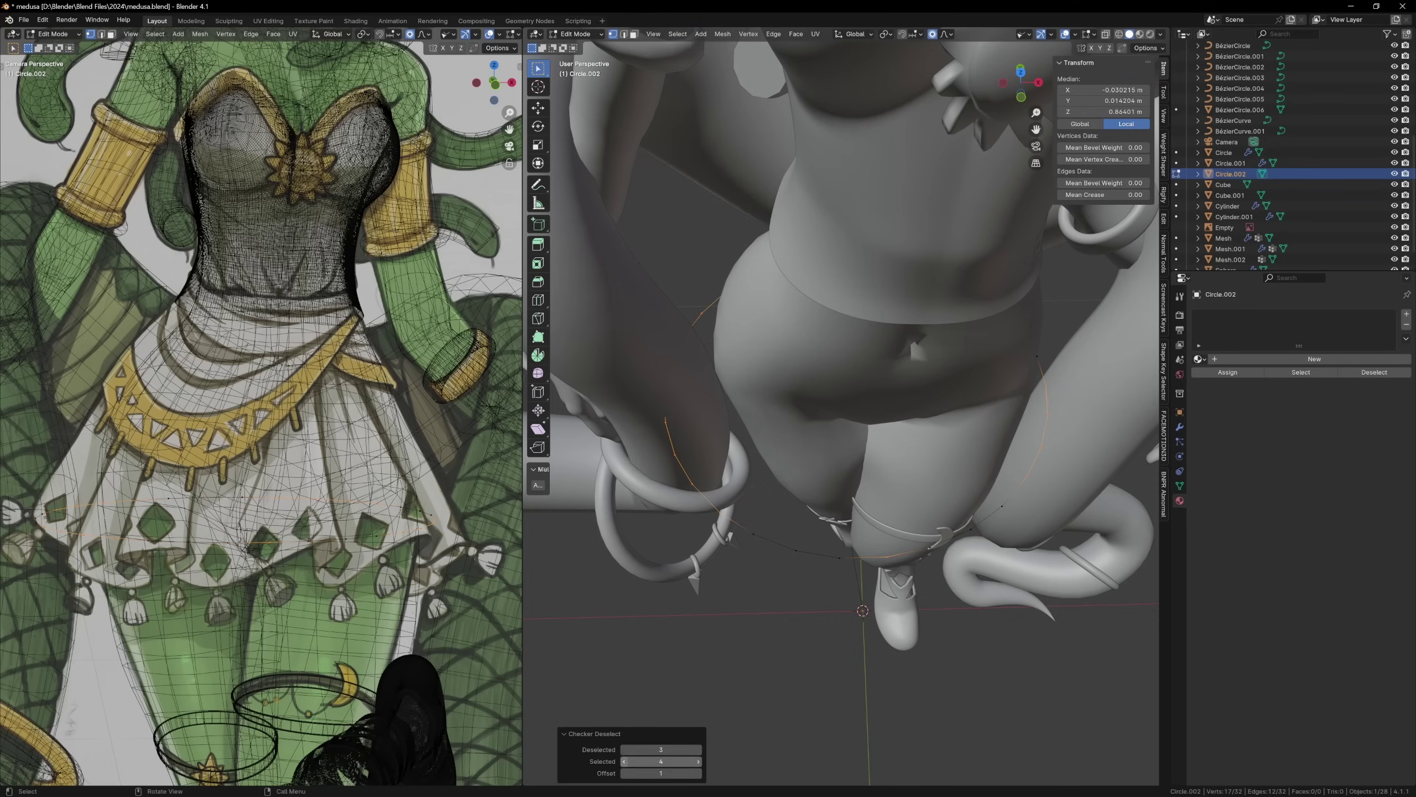
scroll(1069, 577, "up", 3)
key("s")
key("shift+z")
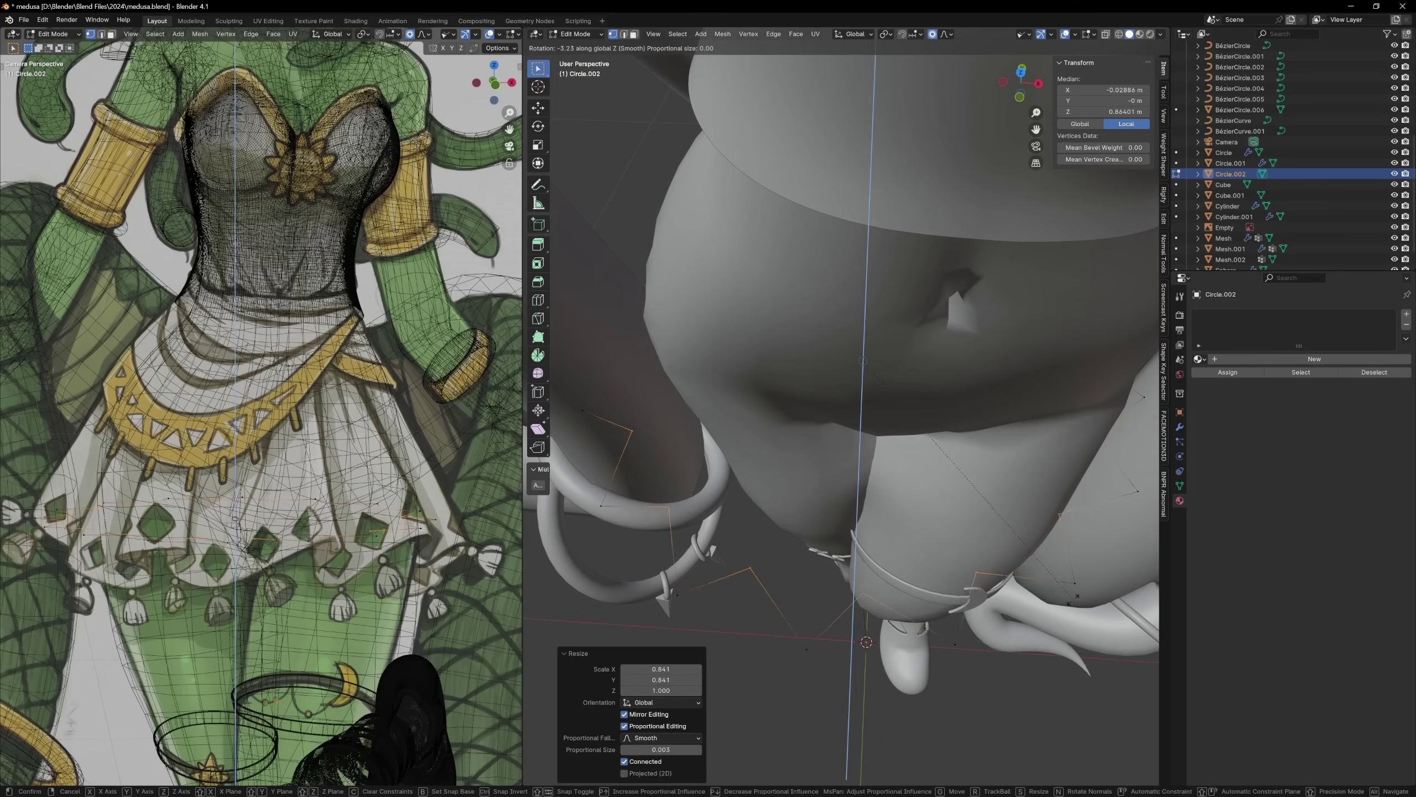
key("Escape")
Extrude the pleated ring down along Z into a skirt and add a loop cut
key("e")
key("z")
key("Return")
key("KP_1")
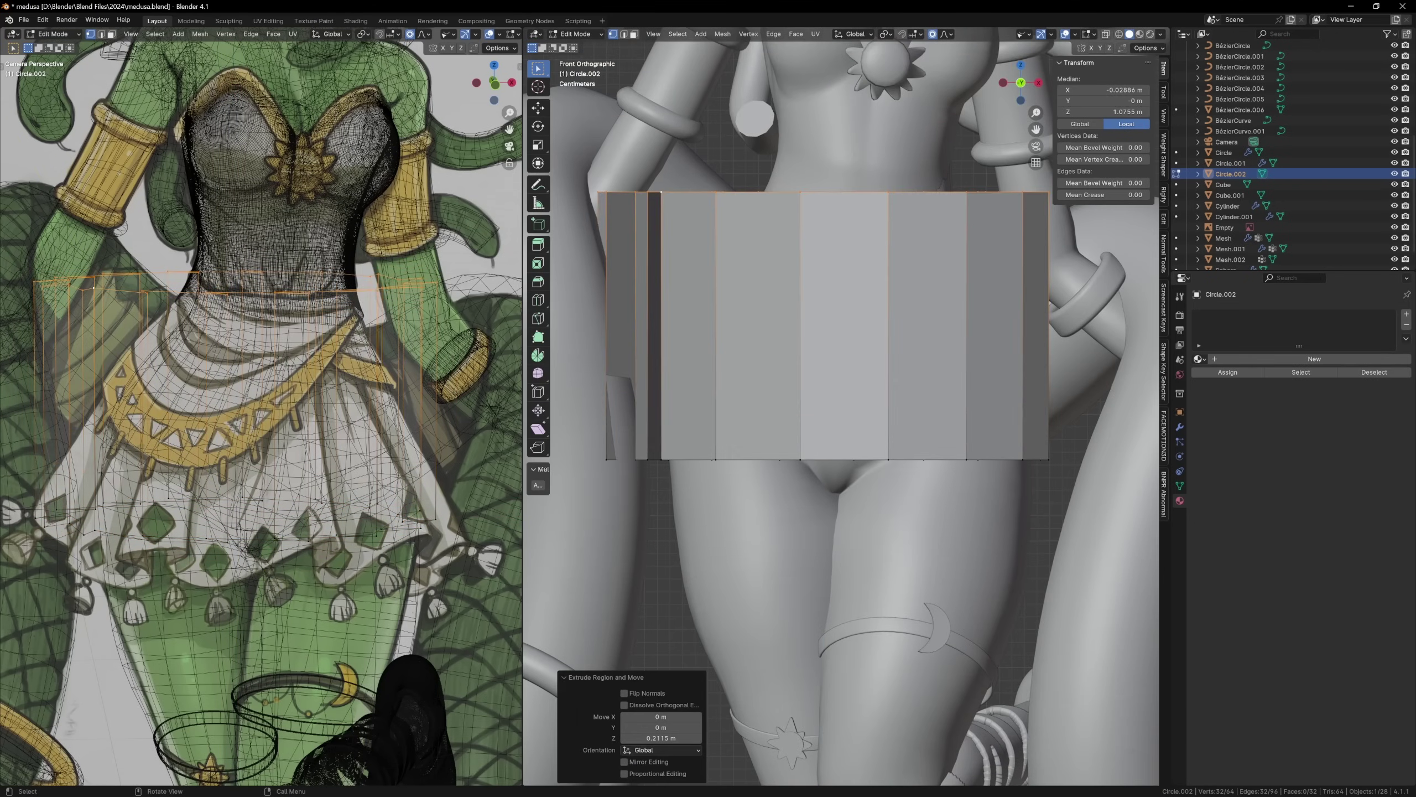
key("ctrl+r")
key("KP_8")
key("KP_4")
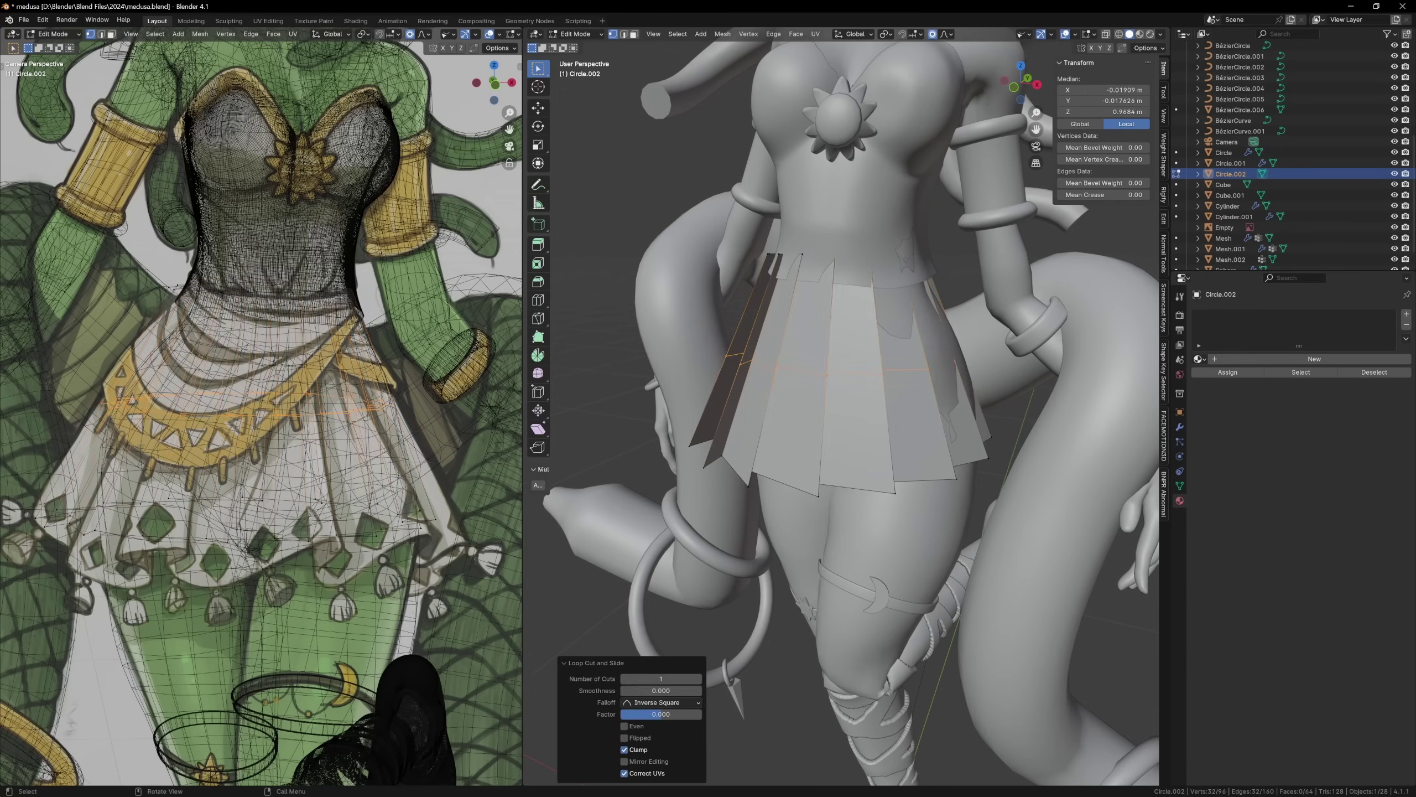
Smooth the skirt's shading, then scale the hem vertices and move them vertically
key("Tab")
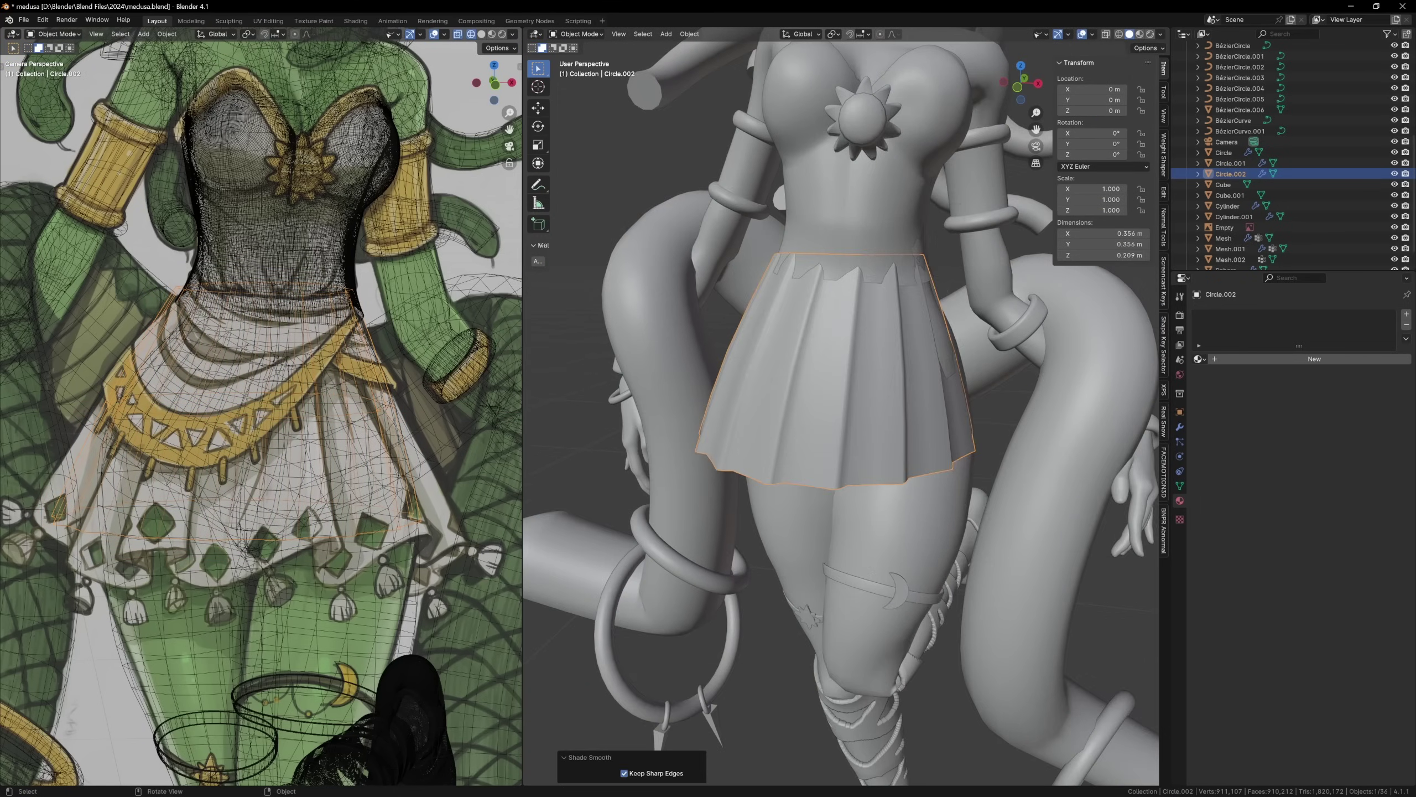
key("Tab")
scroll(842, 335, "up", 2)
key("Return")
key("s")
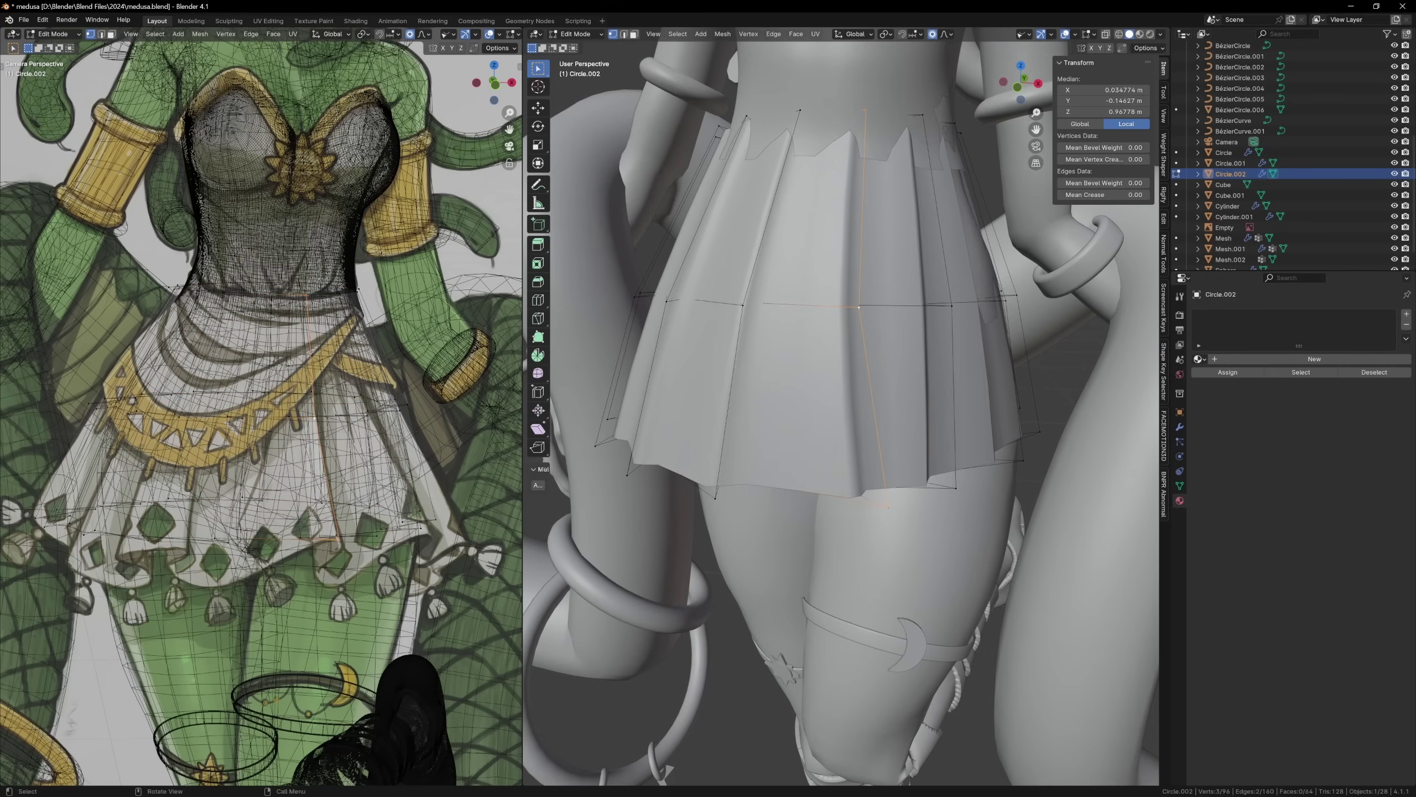
key("g")
key("z")
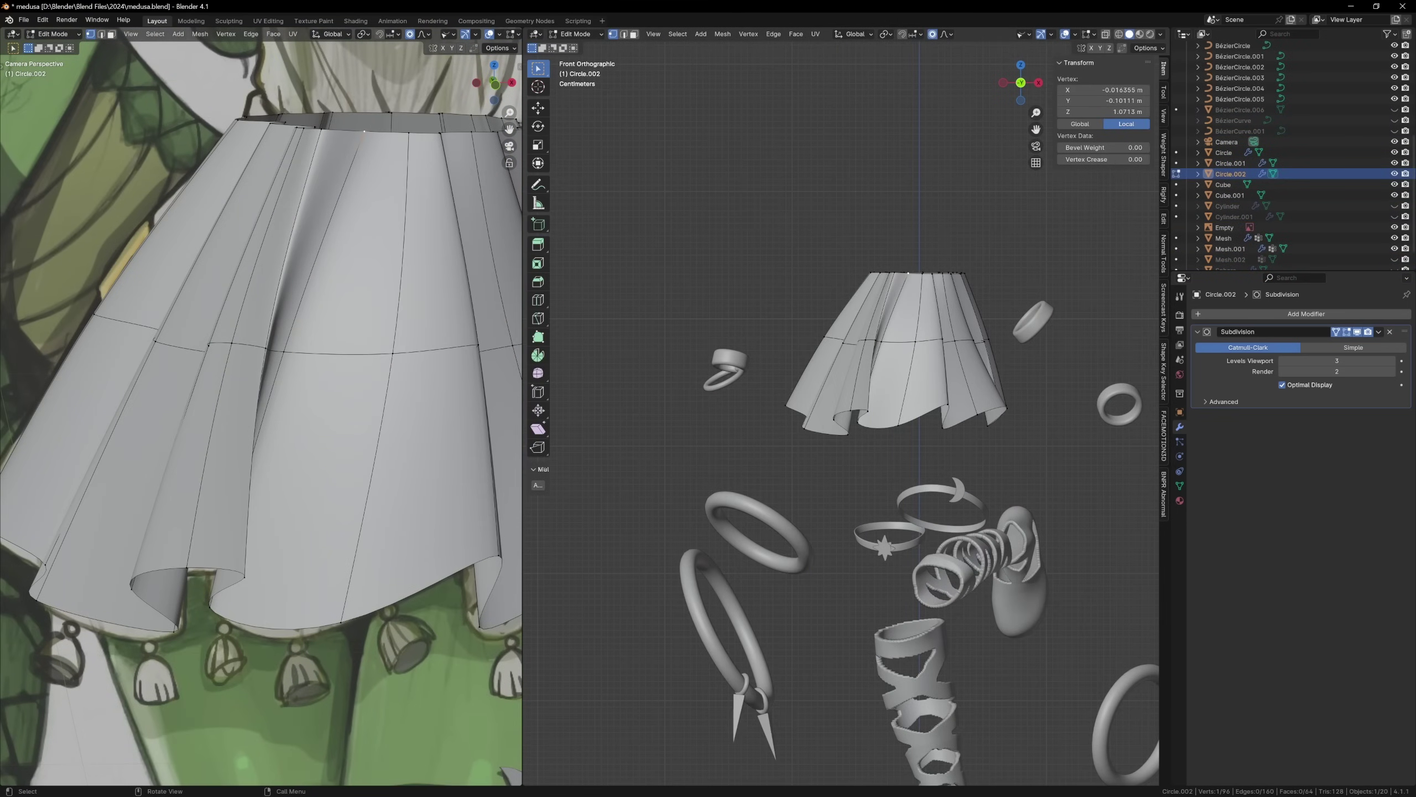
Flare the skirt into wavy folds using proportional vertex moves, checking in wireframe and X-ray
key("KP_7")
key("g")
left_click(775, 410)
key("z")
left_click(290, 190)
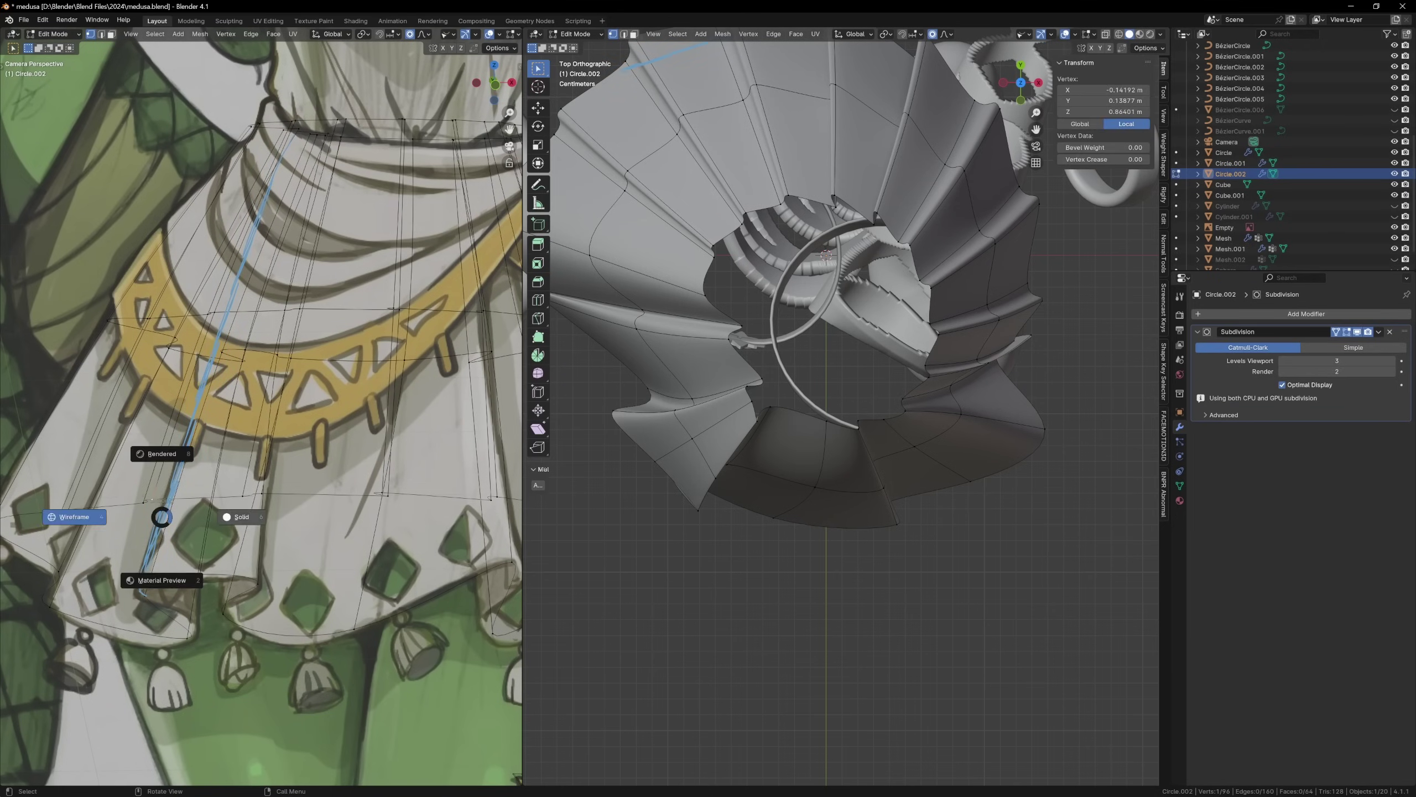
left_click(241, 516)
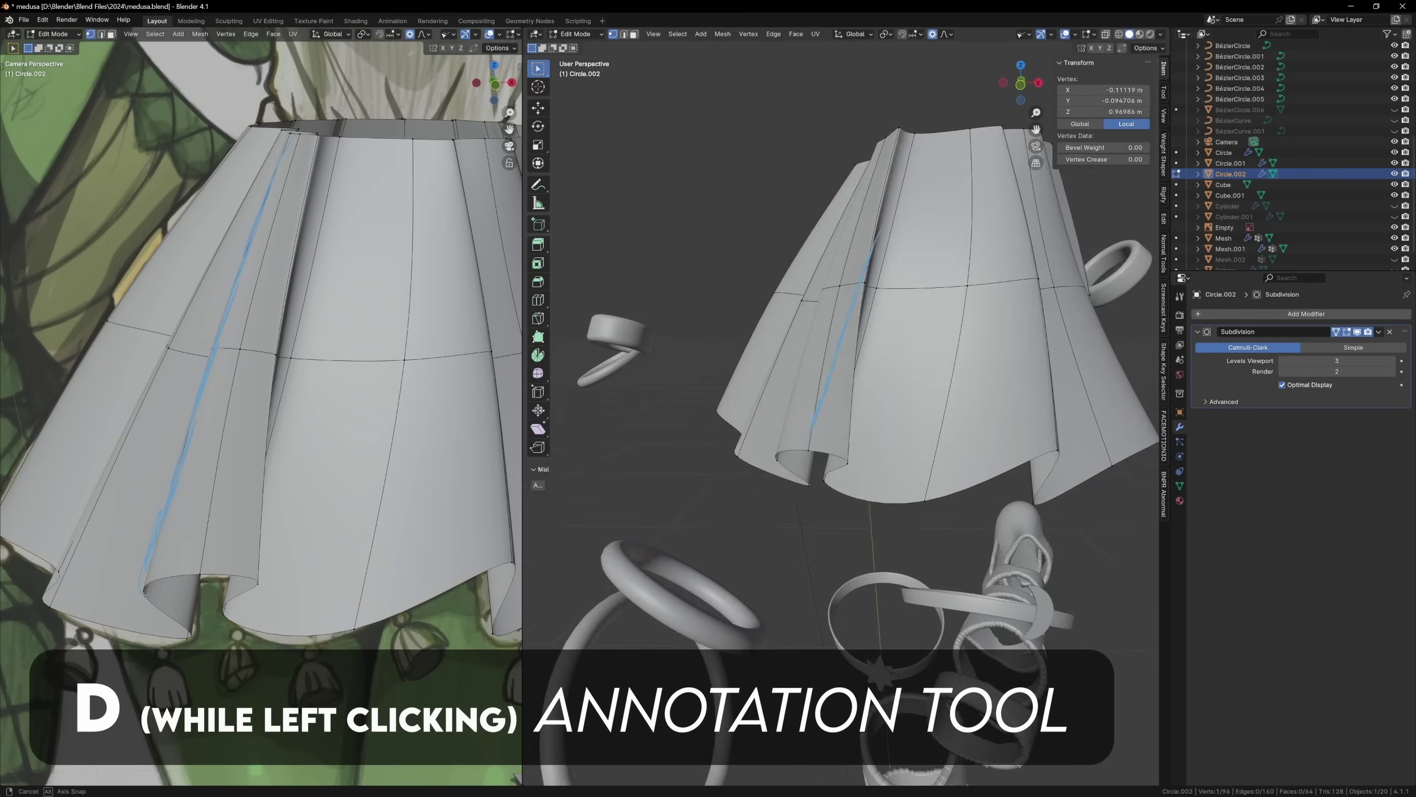
key("g")
middle_click_drag(861, 279, 803, 279)
key("Escape")
key("alt+a")
key("alt+z")
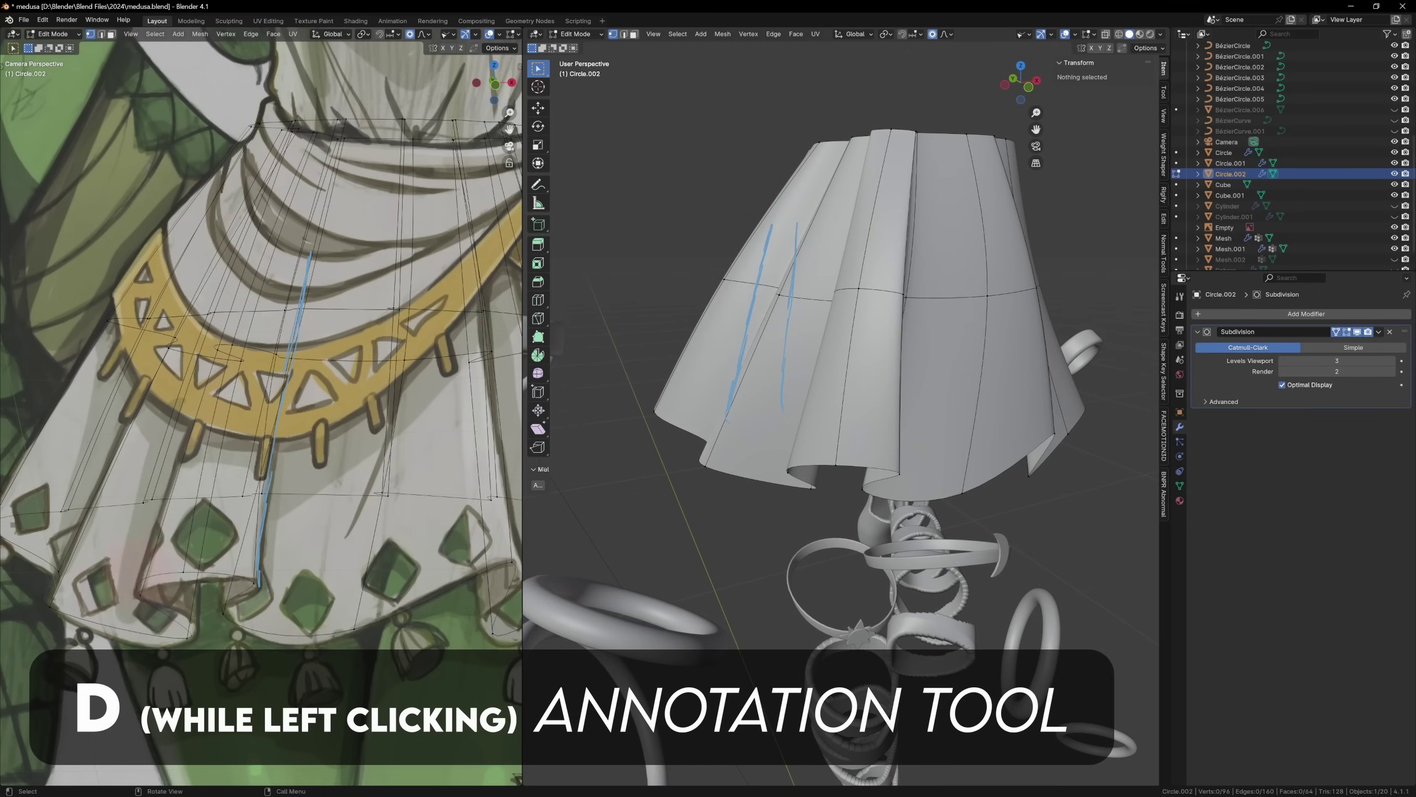
Reshape a skirt vertex, scale the underskirt ring, and move vertices on the isolated cone
key("alt+z")
left_click(286, 355)
key("g")
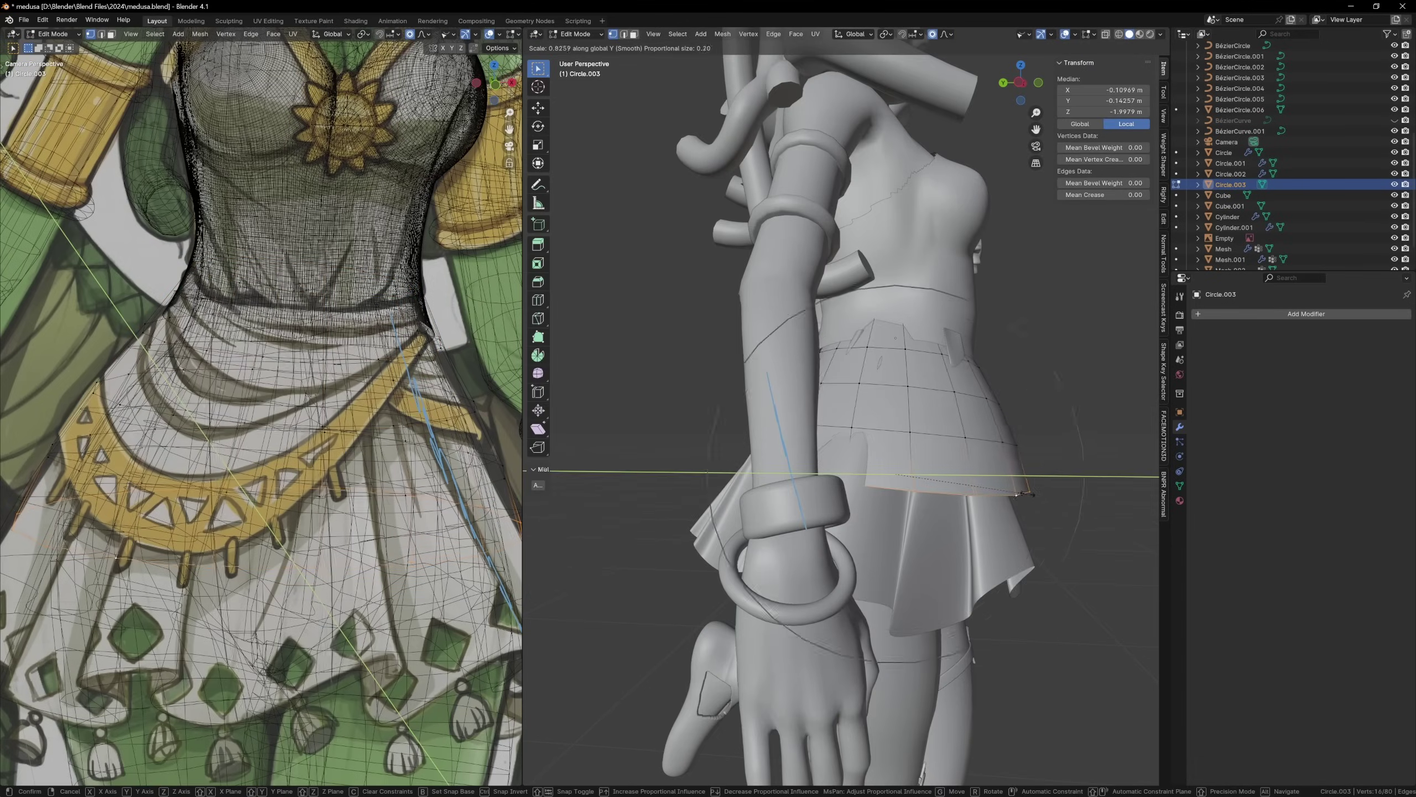
key("Return")
key("KP_1")
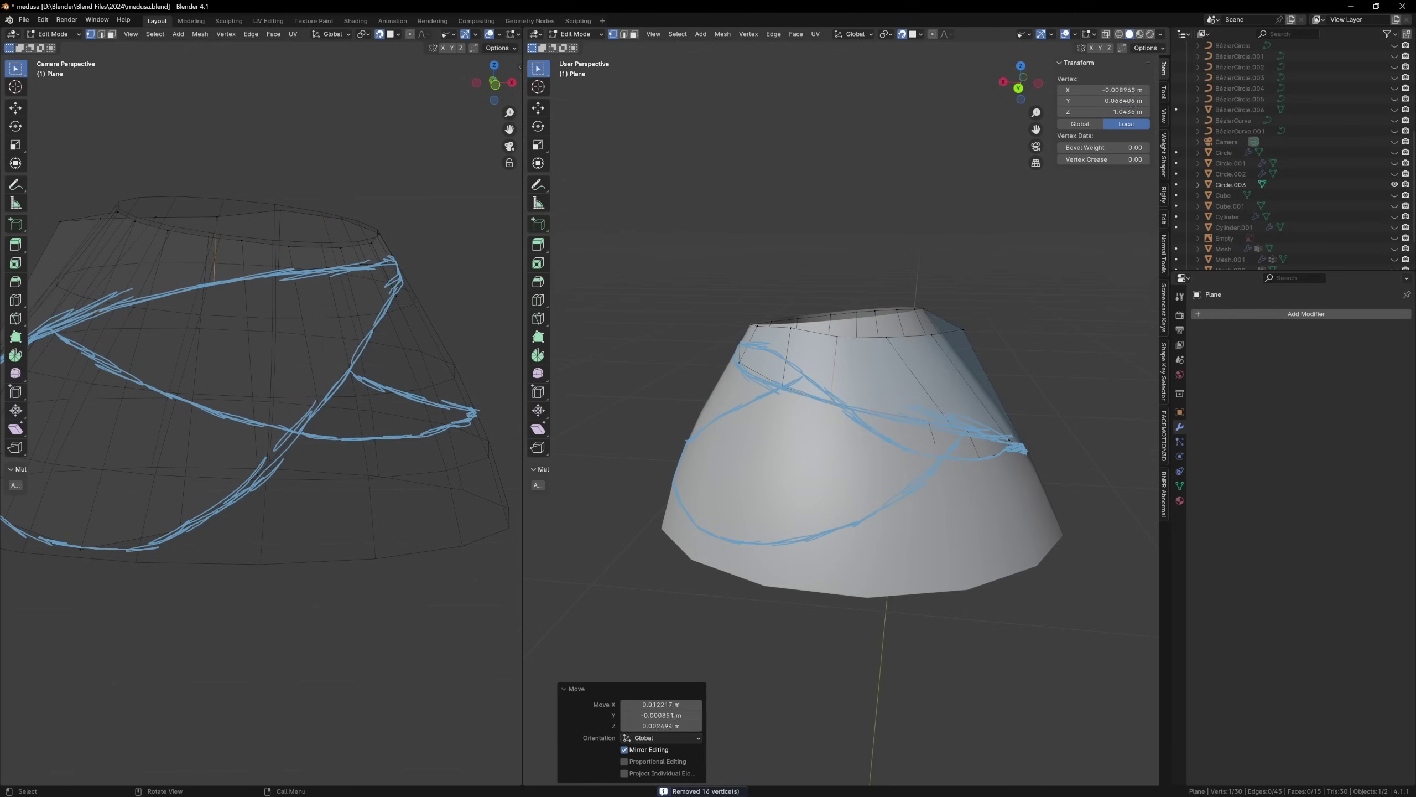
key("g")
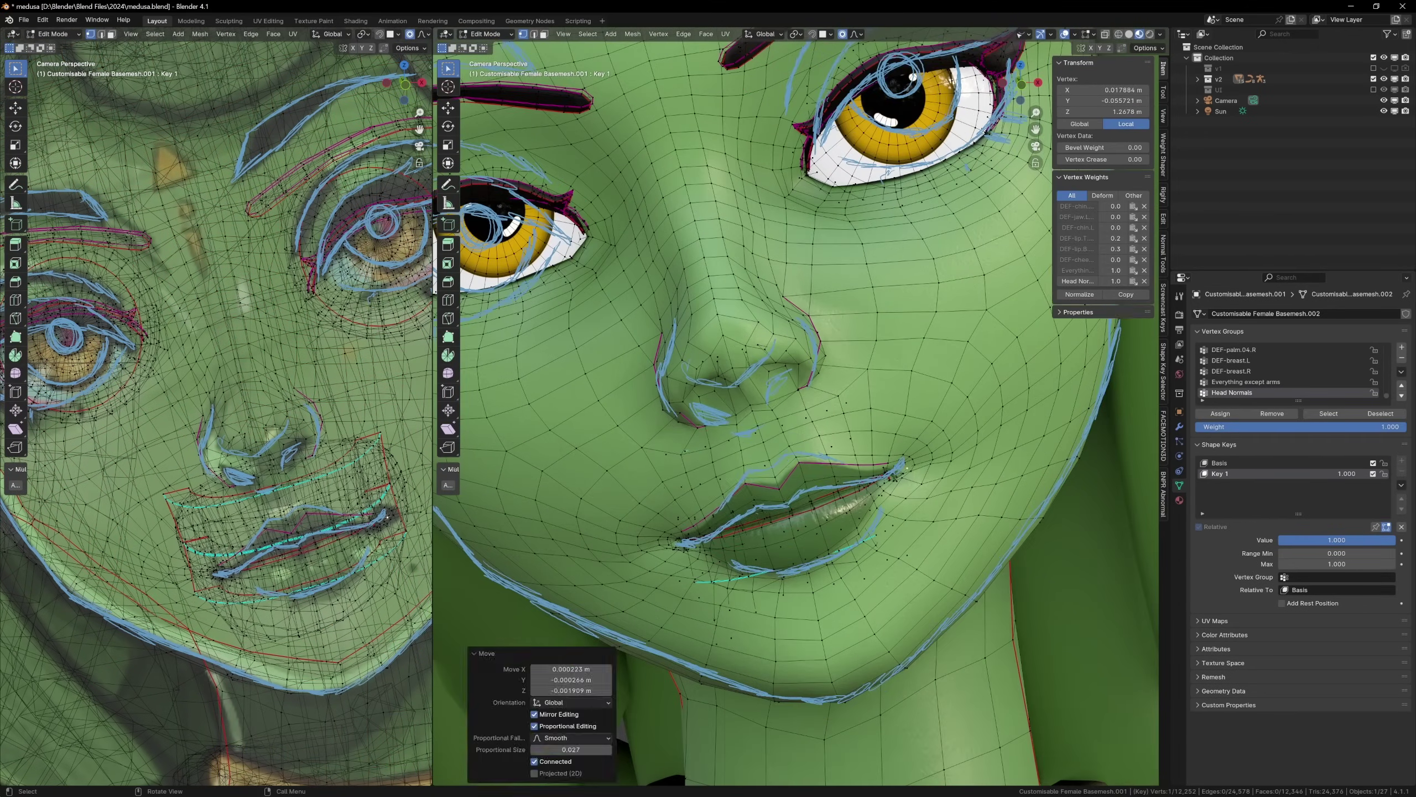
Move the lip vertices with proportional falloff to follow the blue mouth outline
key("g")
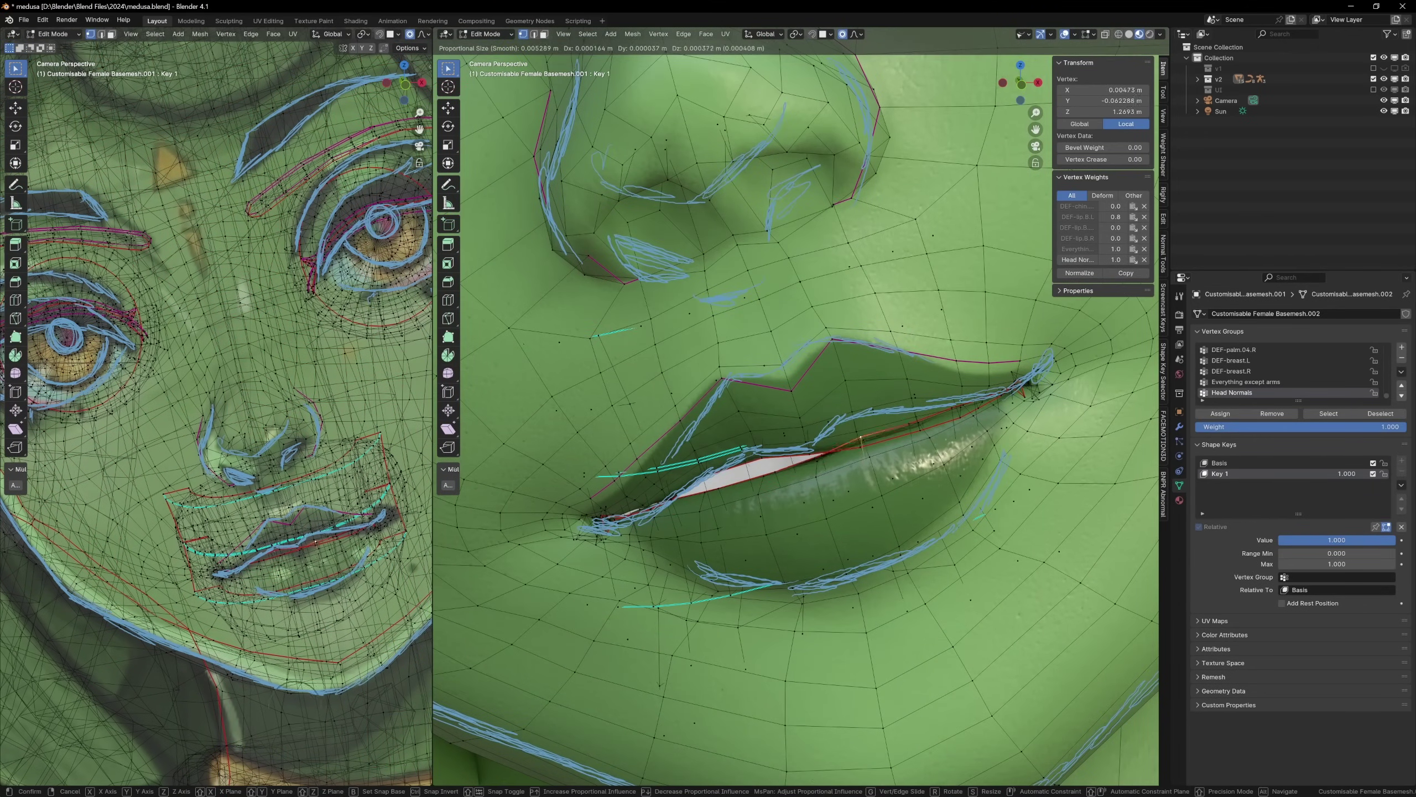
scroll(947, 410, "down", 2)
scroll(797, 407, "down", 5)
scroll(797, 407, "up", 5)
scroll(811, 391, "up", 4)
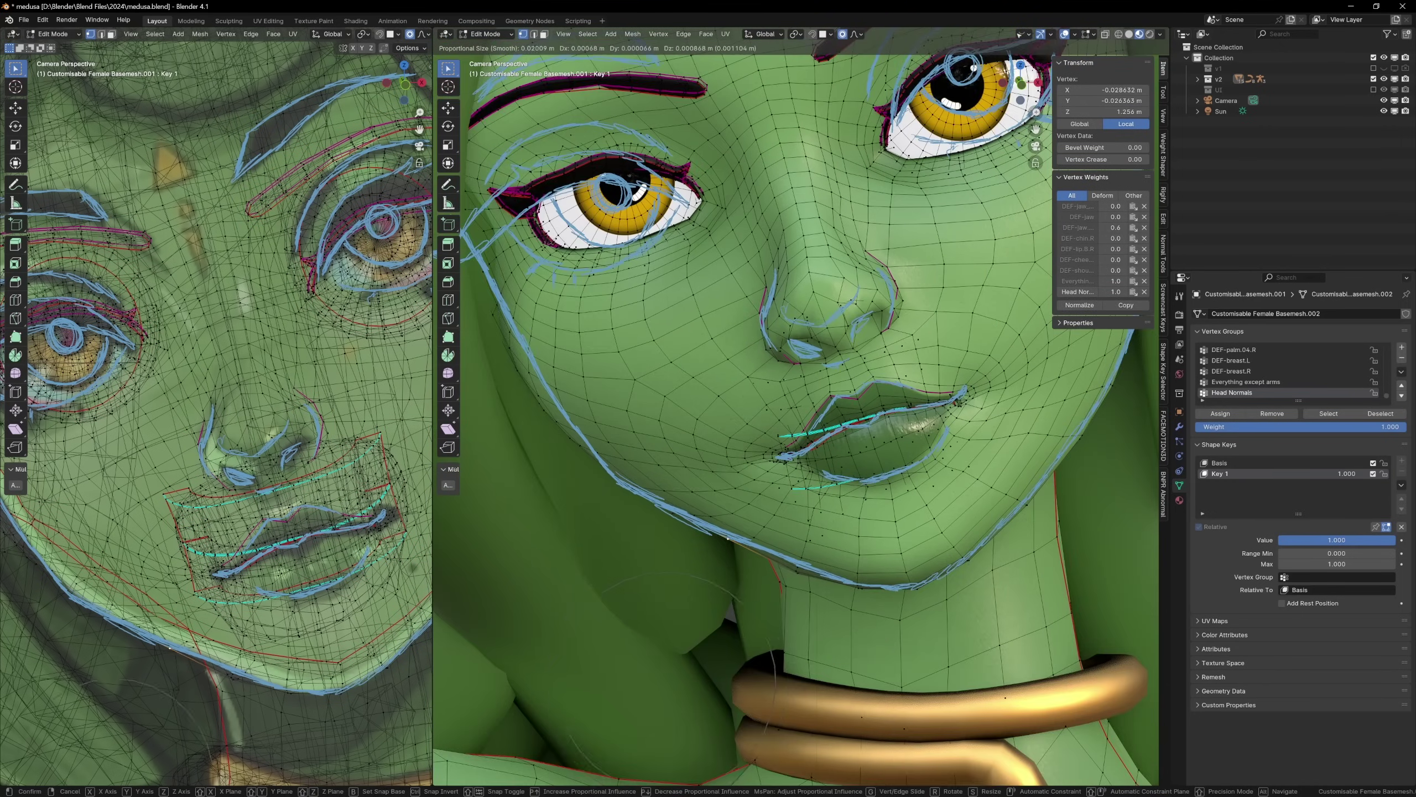
scroll(1018, 244, "down", 6)
Scale the vertices around the left eye, then move the iris-side vertex along the outline
left_click(1018, 244)
left_click(669, 431, "alt")
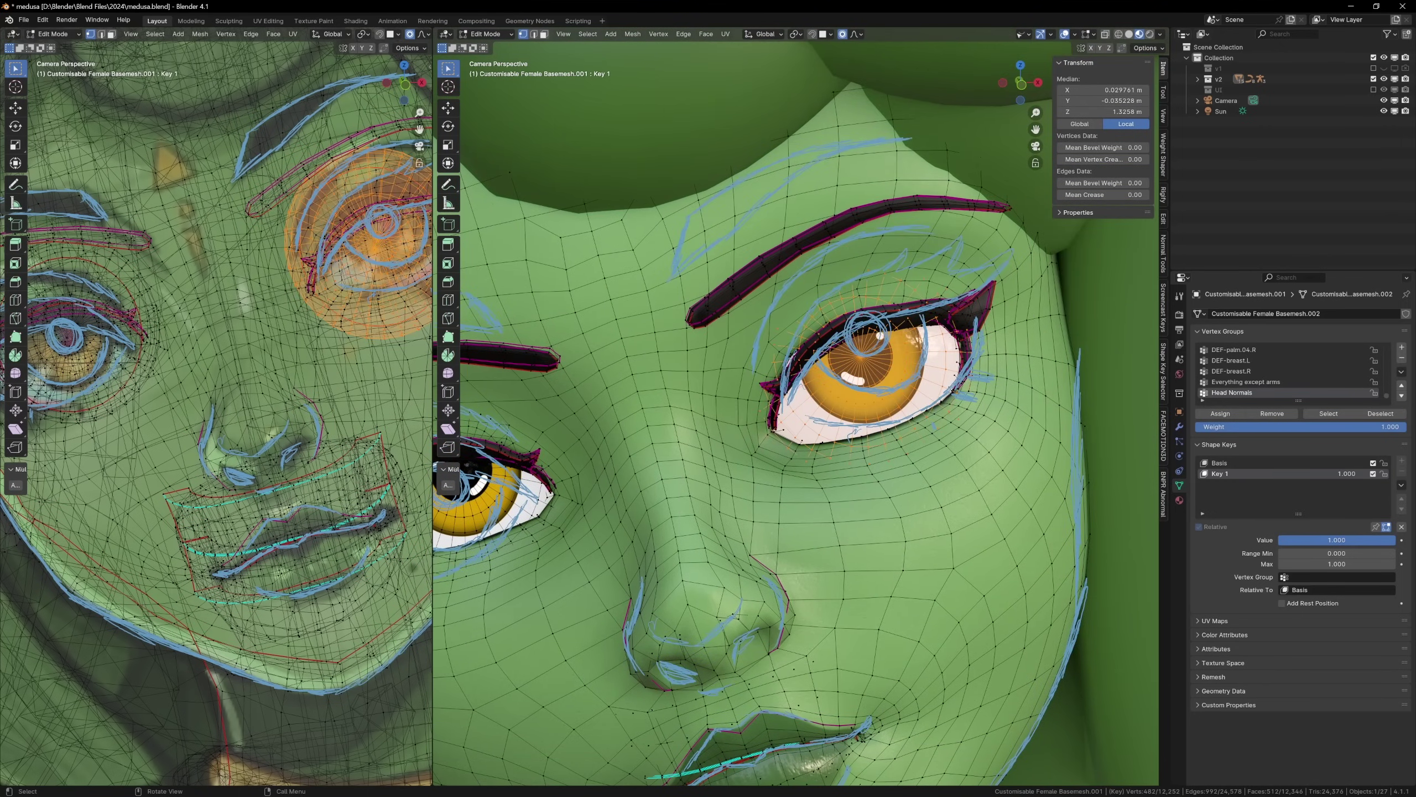
key("KP_Decimal")
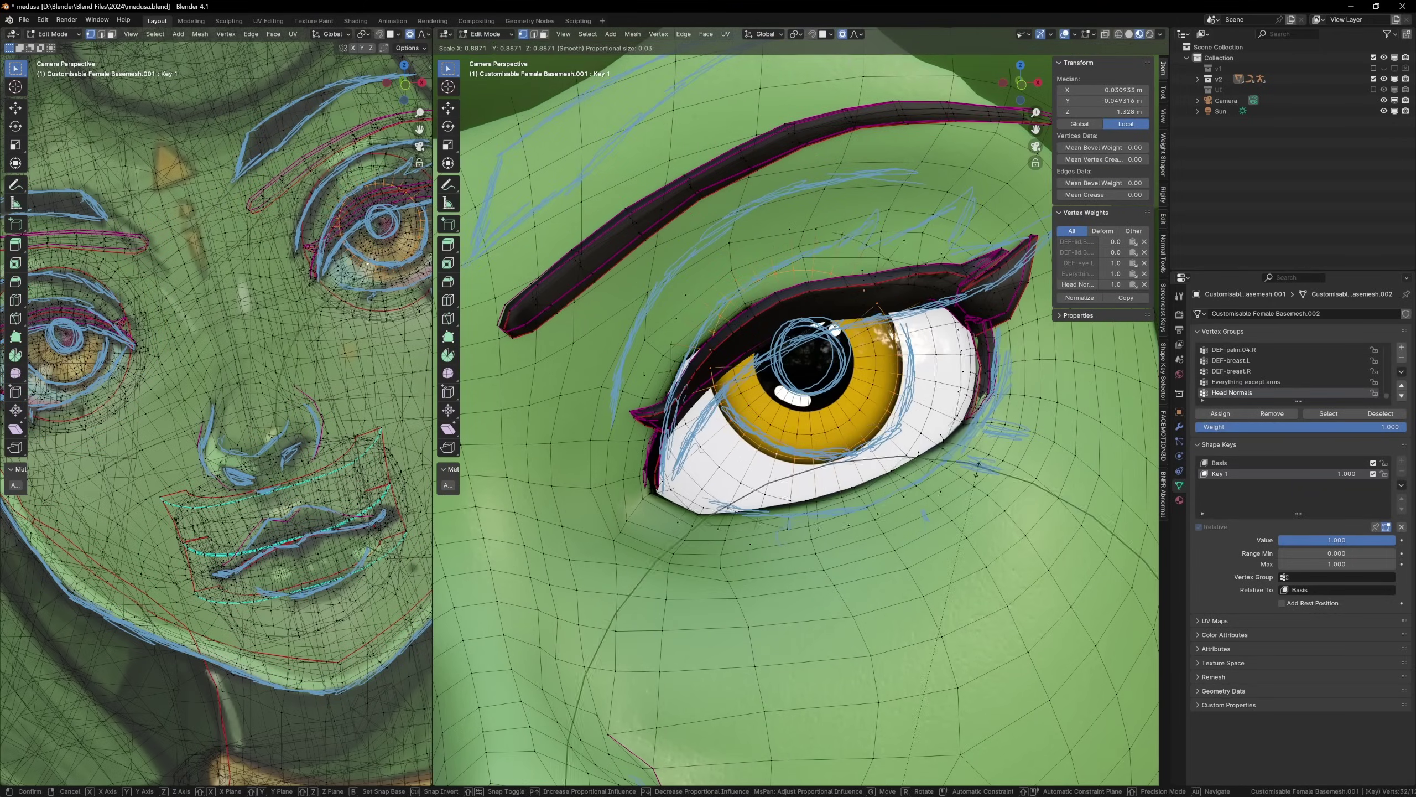
left_click(977, 467)
left_click(839, 329)
key("g")
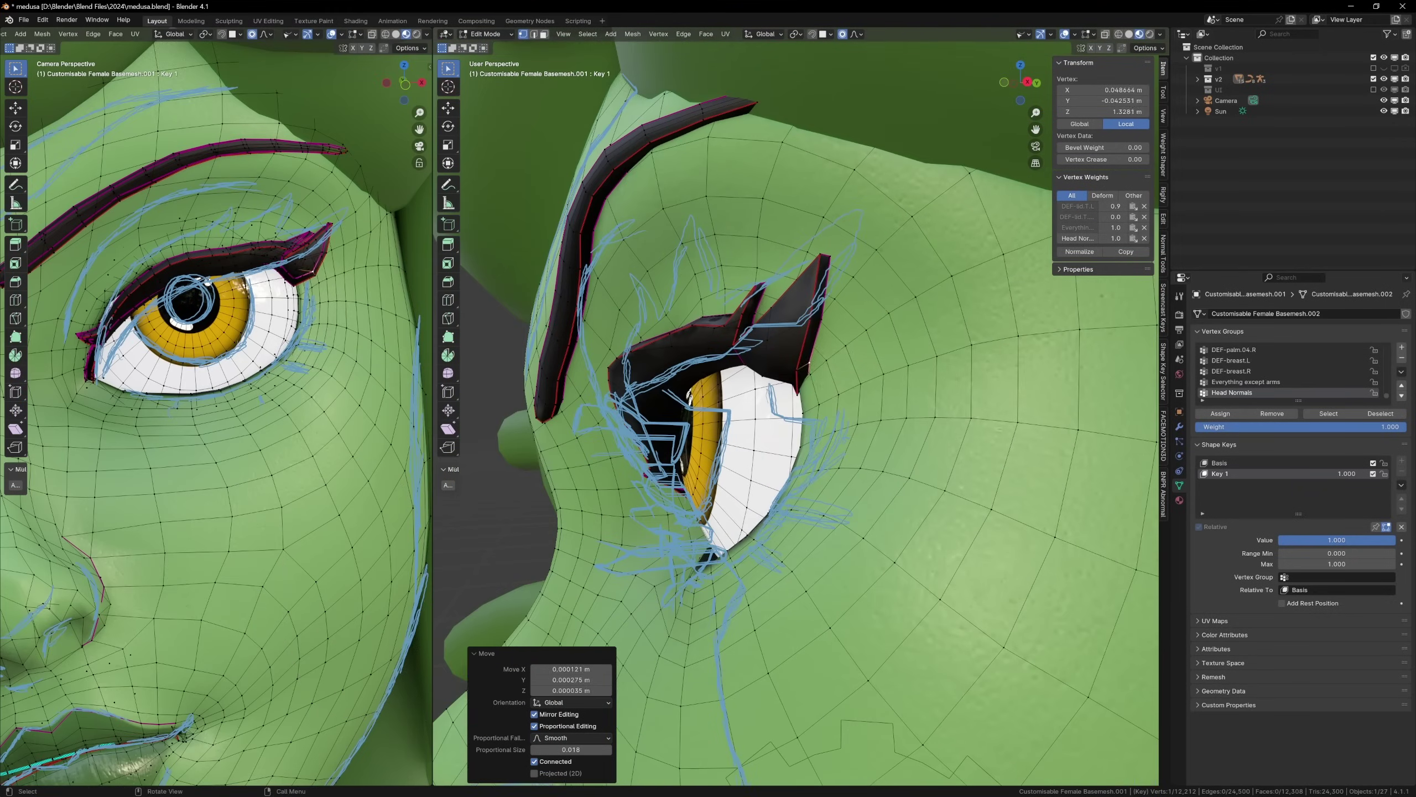
scroll(223, 334, "up", 4)
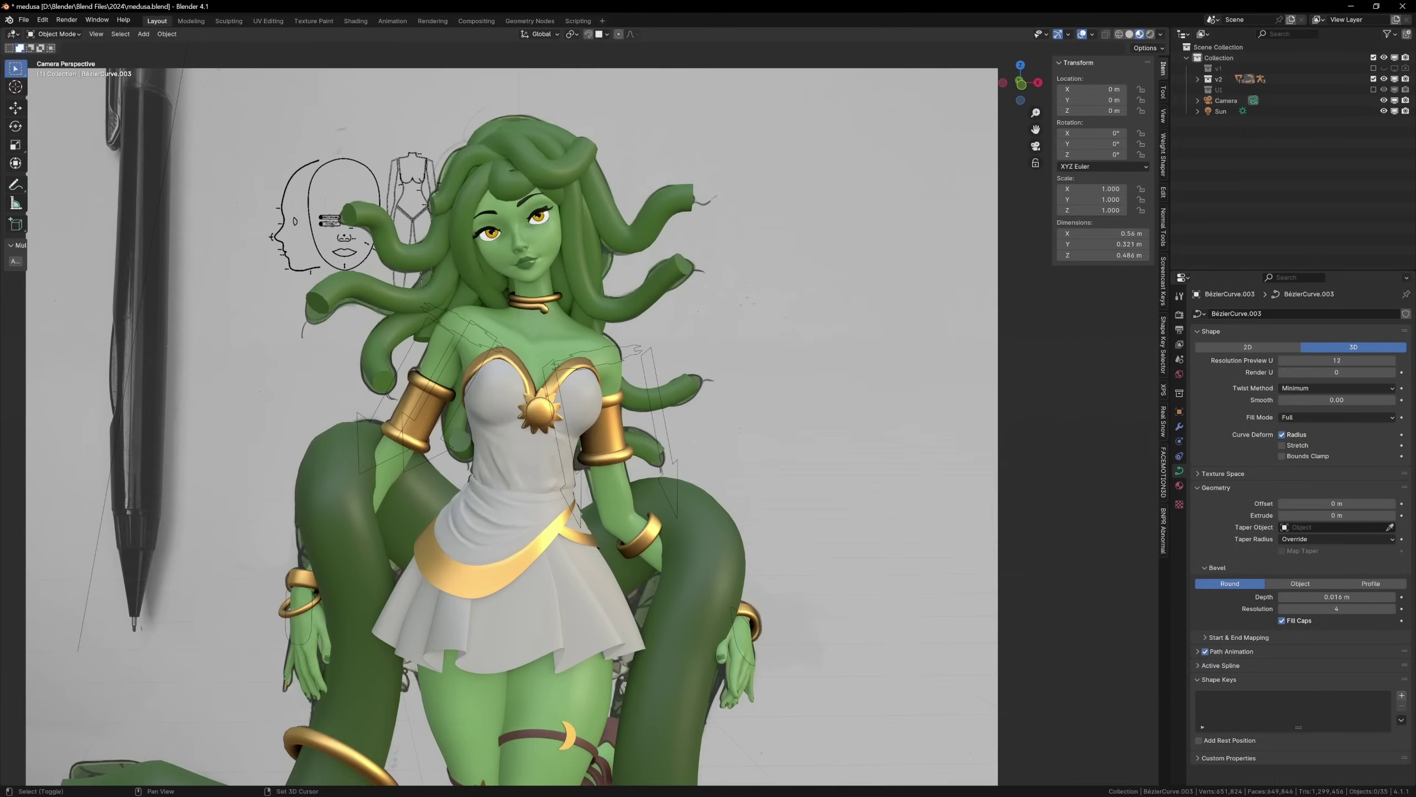
Add a new cube in top view and begin editing its vertices
key("KP_7")
key("shift+a")
left_click(700, 549)
key("Tab")
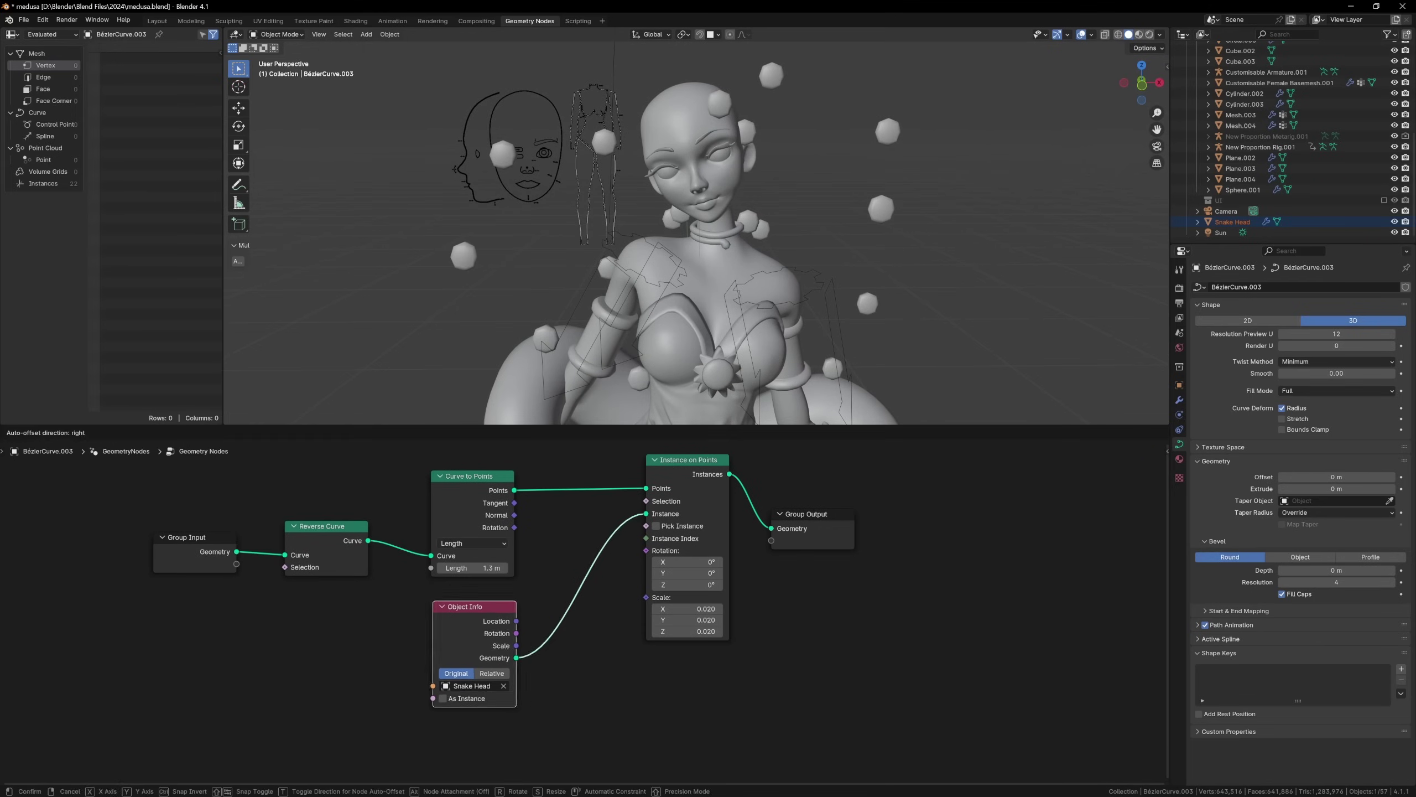
Insert a Rotate Rotation node into the Instance on Points rotation link with an X rotation
key("Return")
key("shift+a")
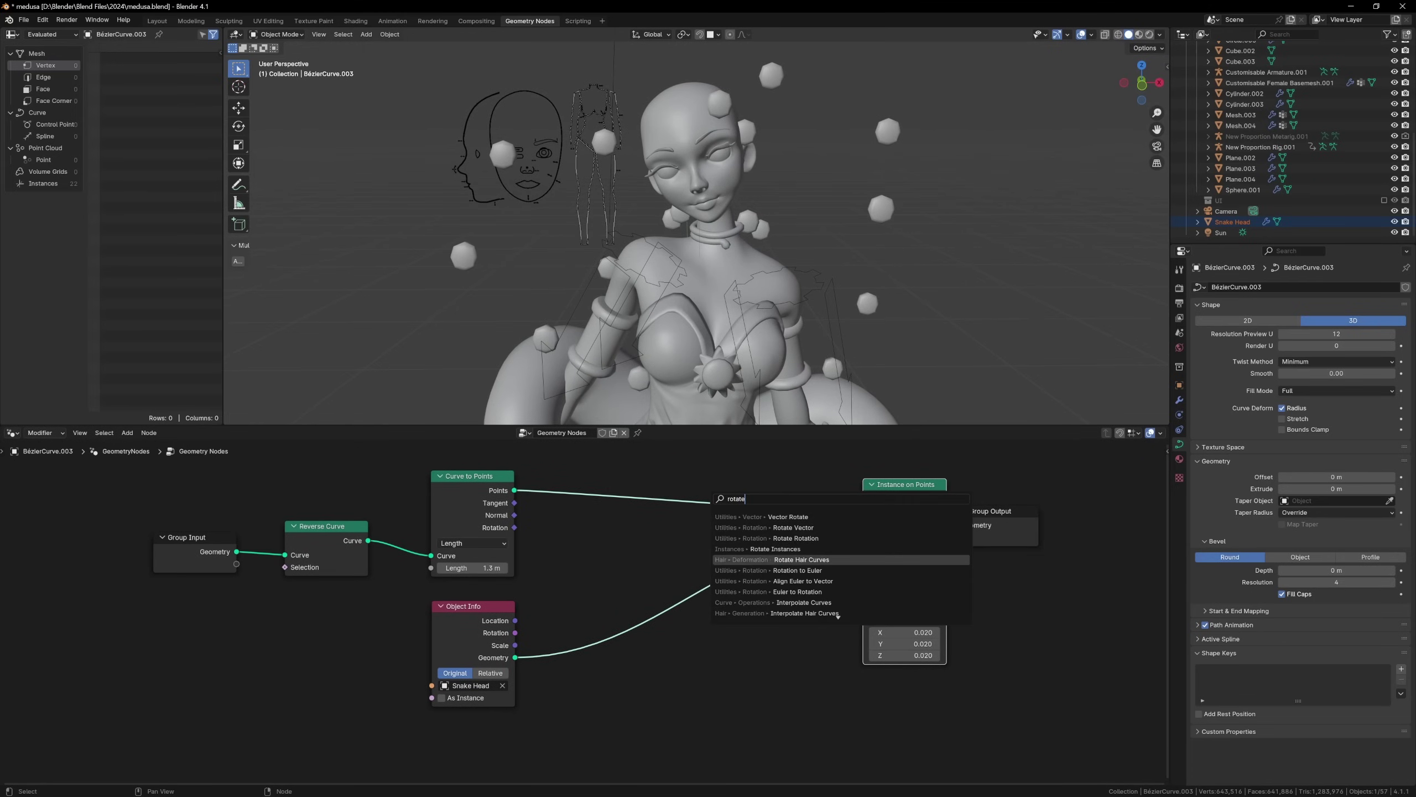
left_click(796, 538)
middle_click_drag(795, 538, 738, 513)
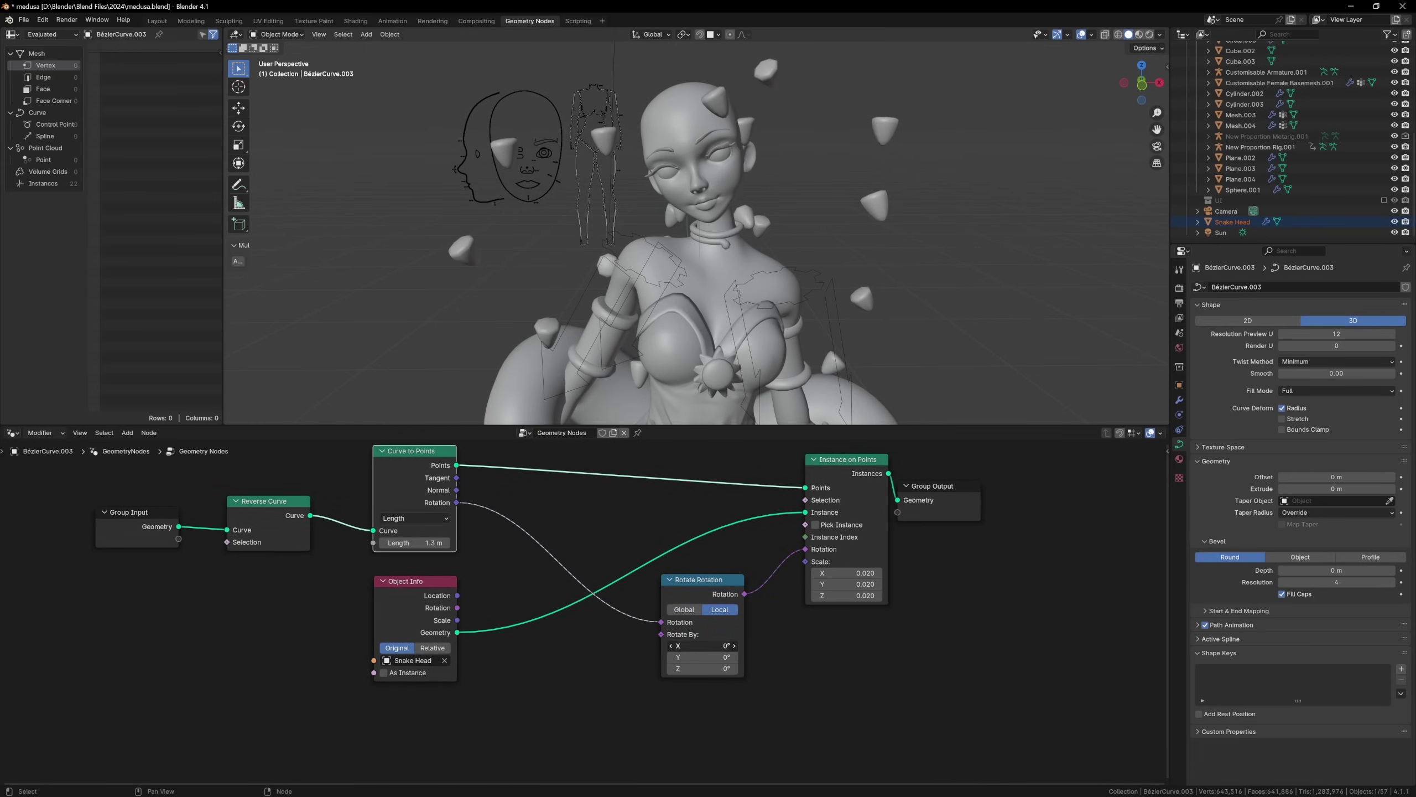
key("Return")
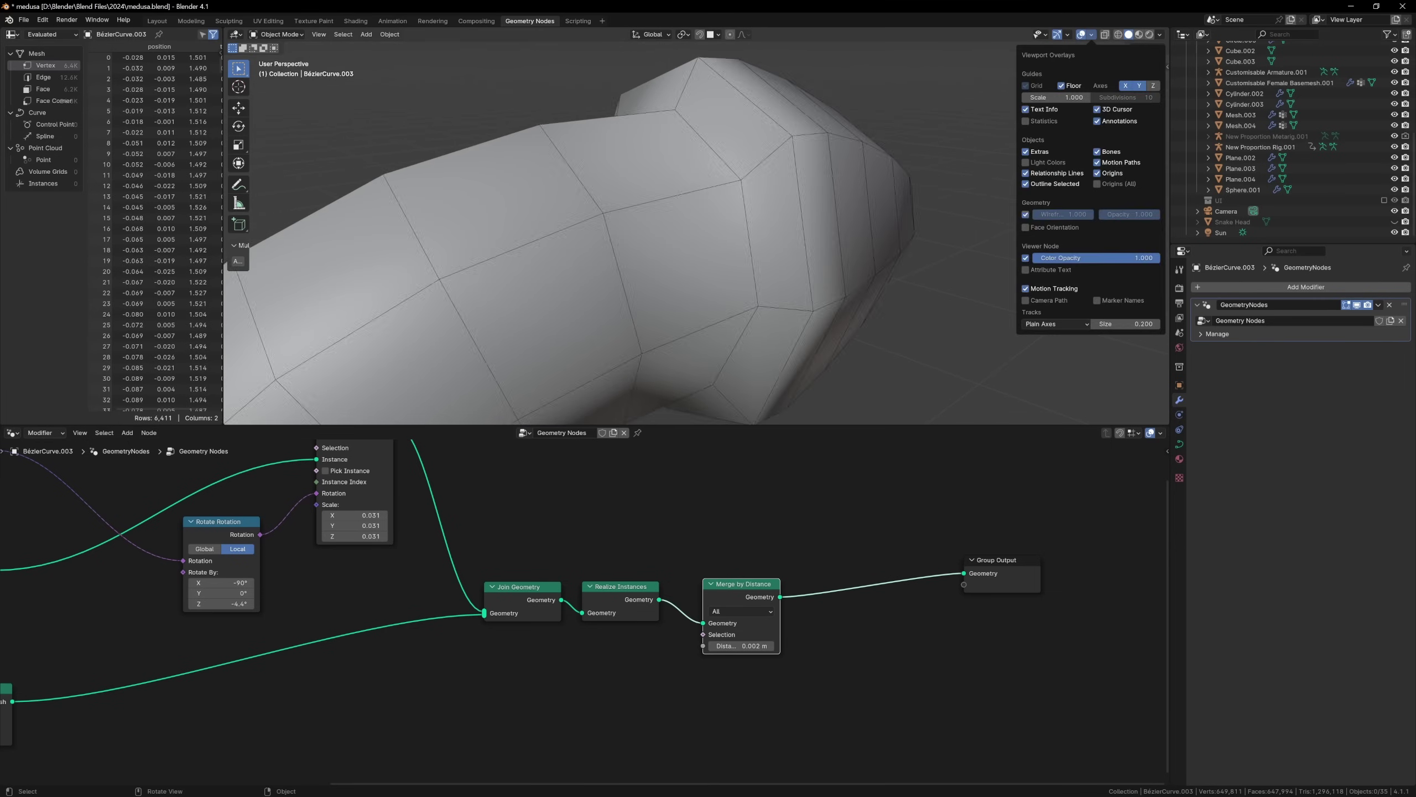
scroll(697, 235, "down", 8)
scroll(697, 234, "up", 8)
Edit the tentacle curve points, adjusting their thickness and tilt
key("Tab")
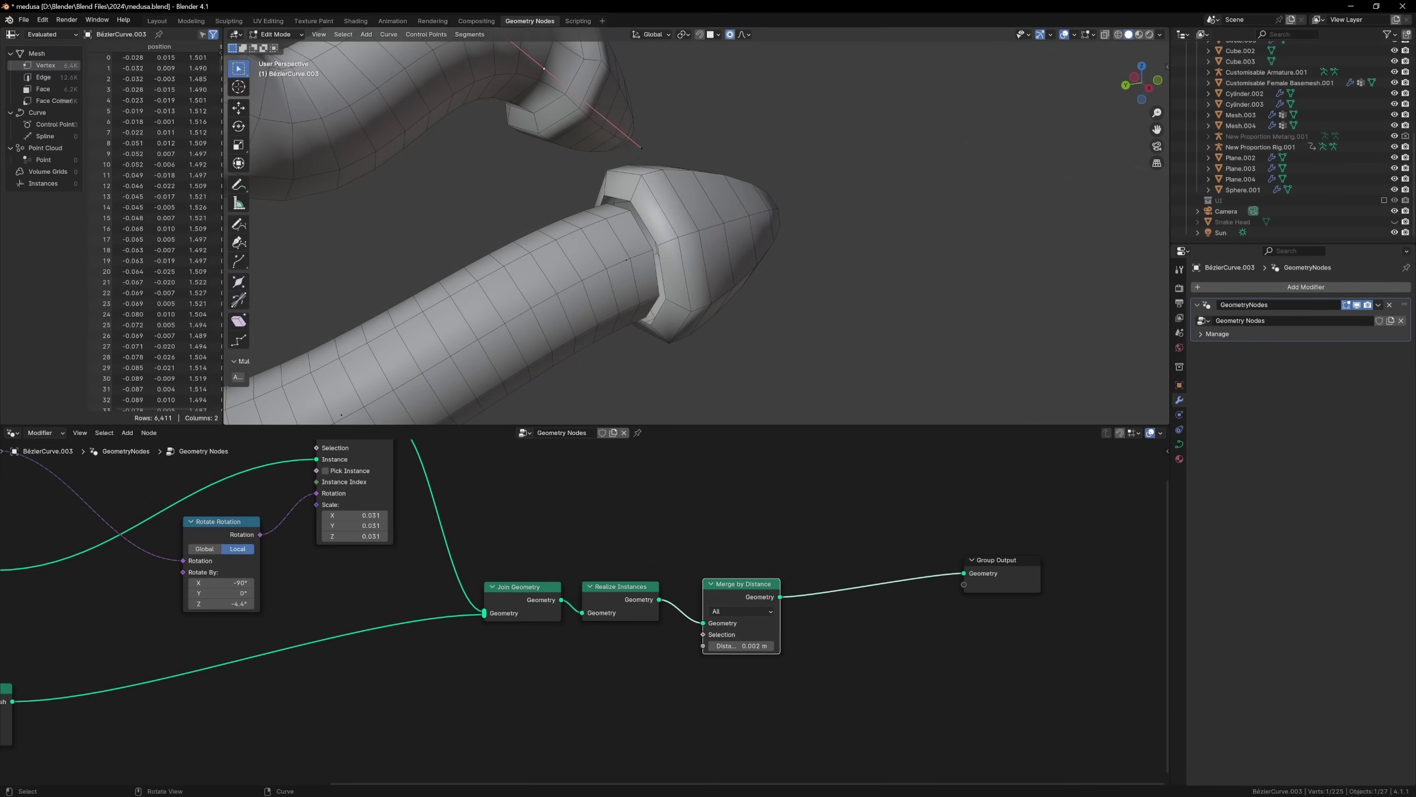
scroll(697, 234, "down", 6)
middle_click_drag(697, 234, 641, 223)
left_click(777, 217)
middle_click_drag(777, 217, 697, 234)
key("ctrl+t")
left_click(761, 273)
scroll(761, 272, "down", 6)
scroll(761, 272, "up", 8)
scroll(573, 212, "down", 5)
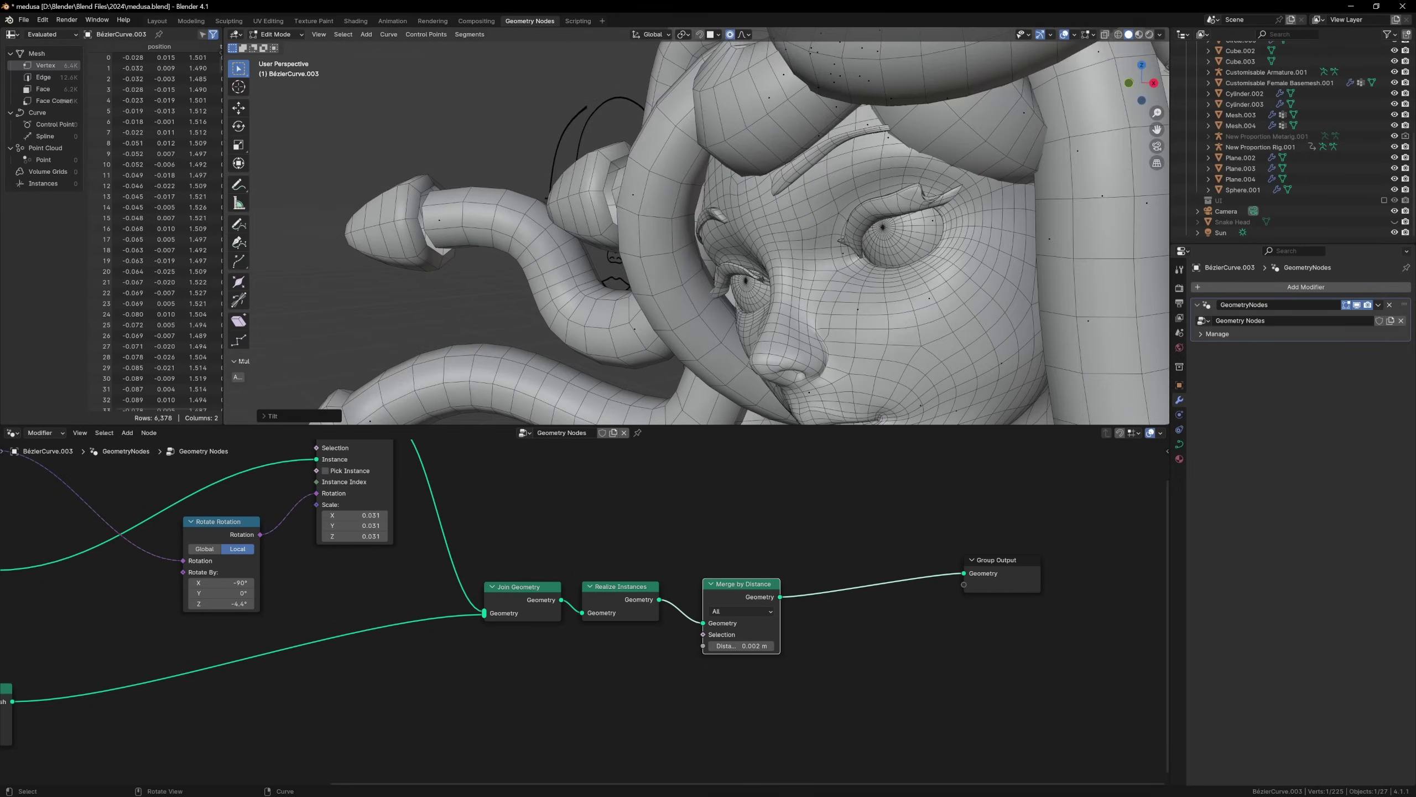
Thicken and tilt more tentacle curve points, then inspect the knot in wireframe and solid shading
key("alt+s")
left_click(578, 193)
middle_click_drag(578, 192, 536, 295)
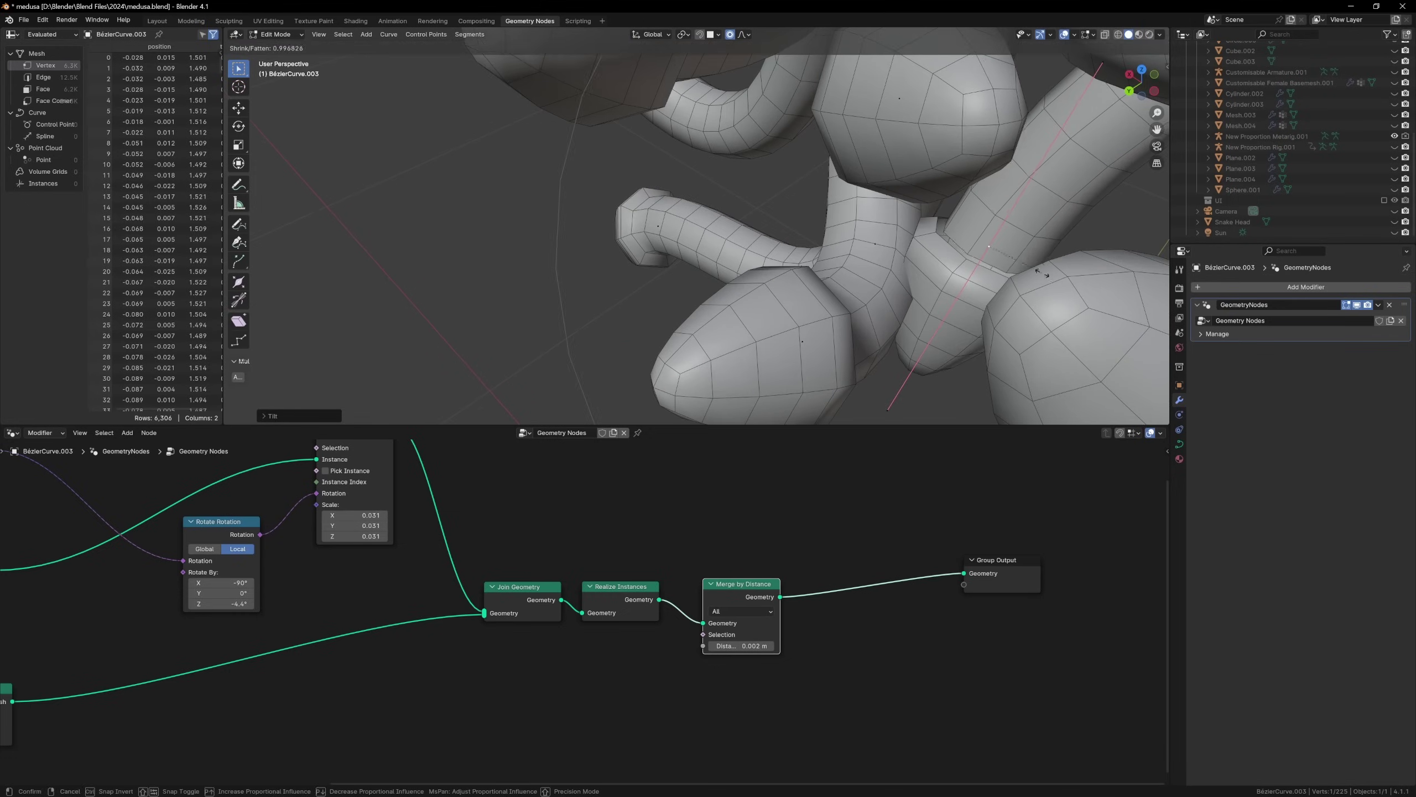
middle_click_drag(724, 251, 635, 209)
scroll(697, 223, "up", 6)
key("shift+z")
scroll(697, 223, "up", 3)
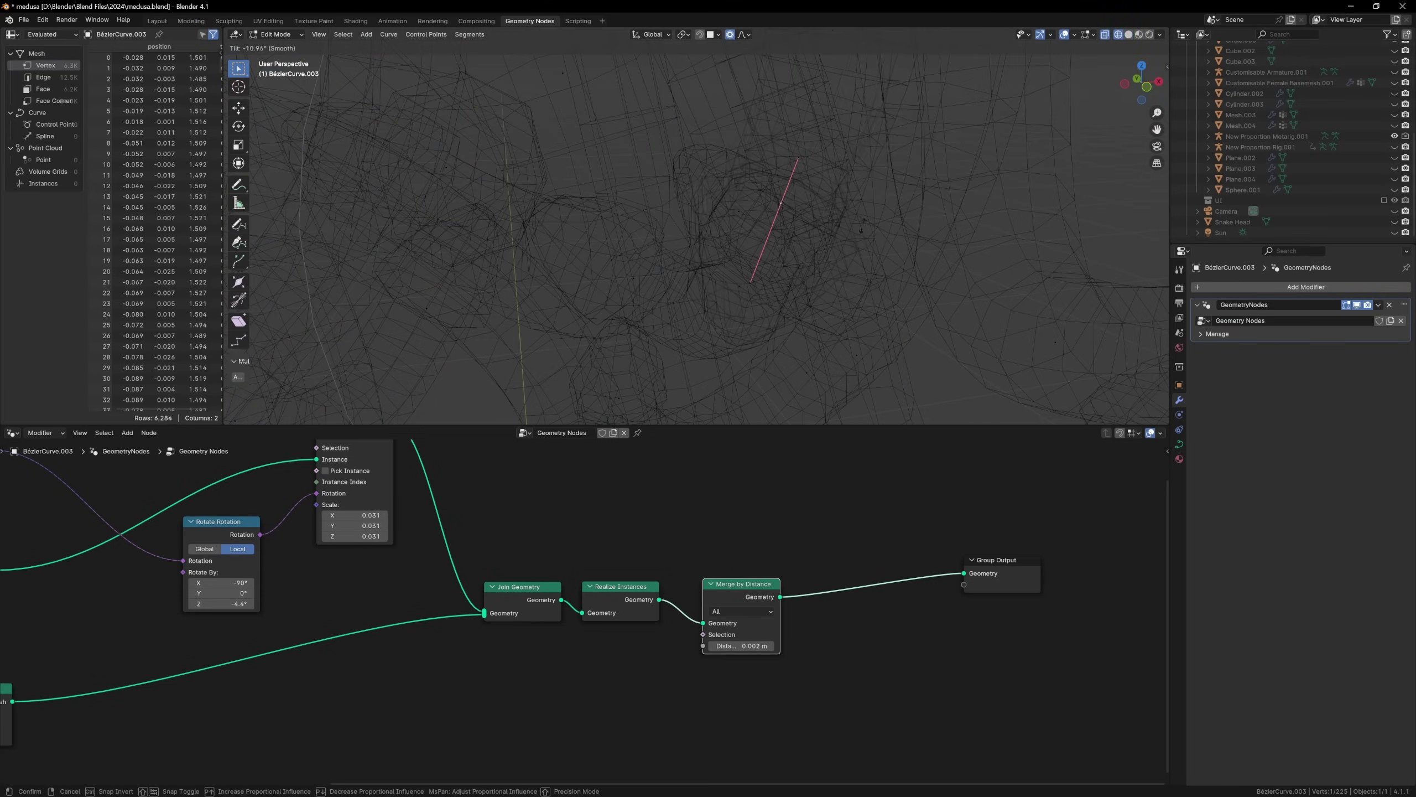
key("6")
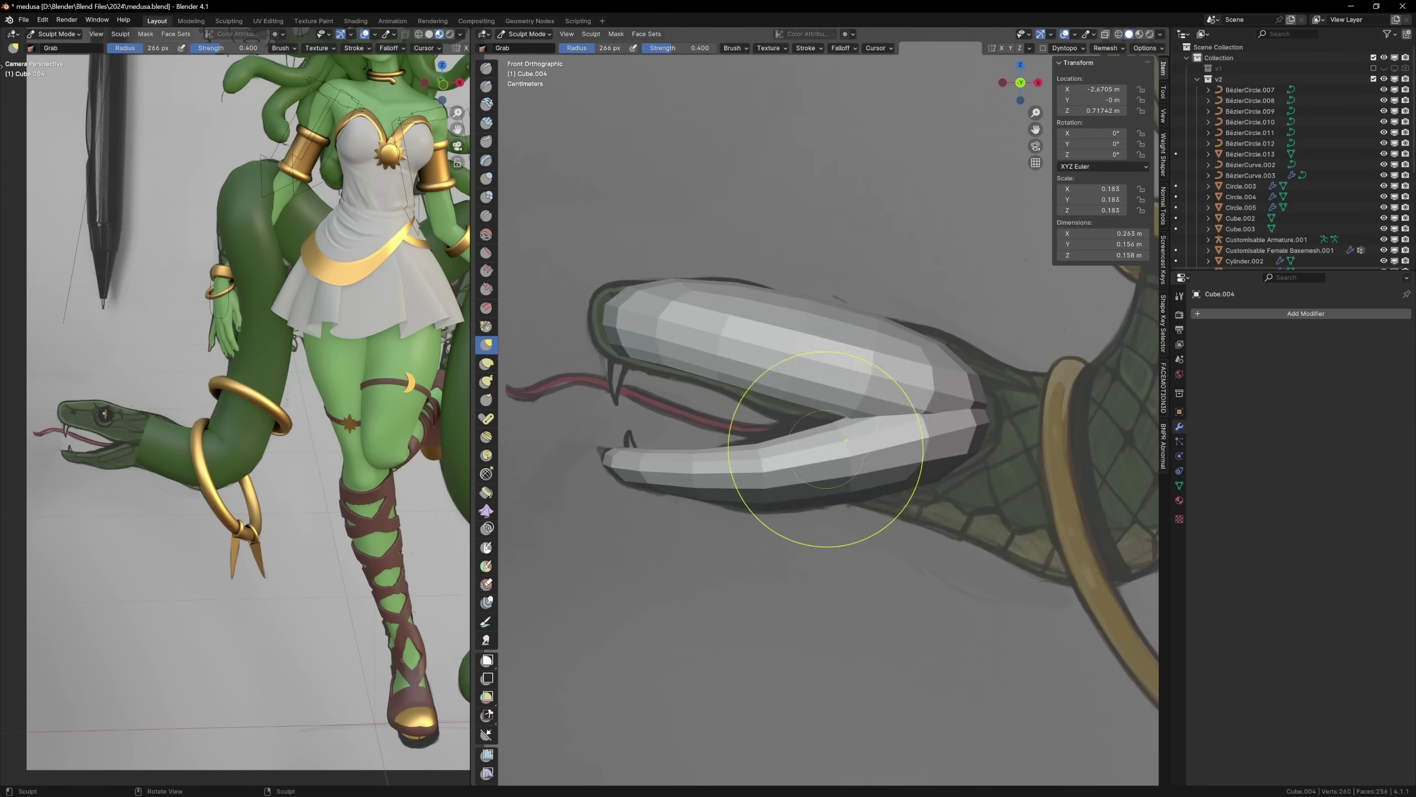
Make the snake head see-through over the reference and enlarge the sculpt brush radius
key("shift+z")
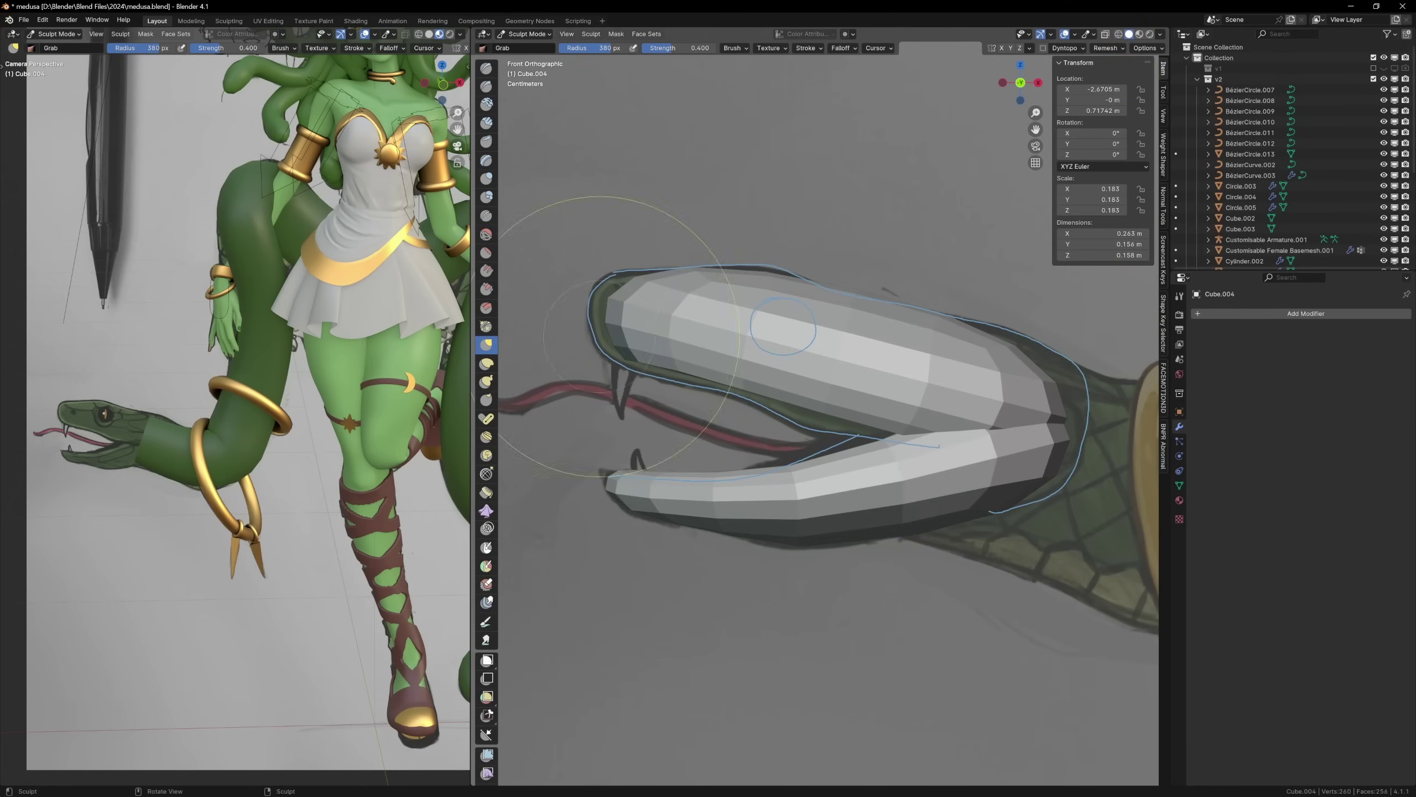
key("f")
middle_click_drag(783, 325, 728, 320)
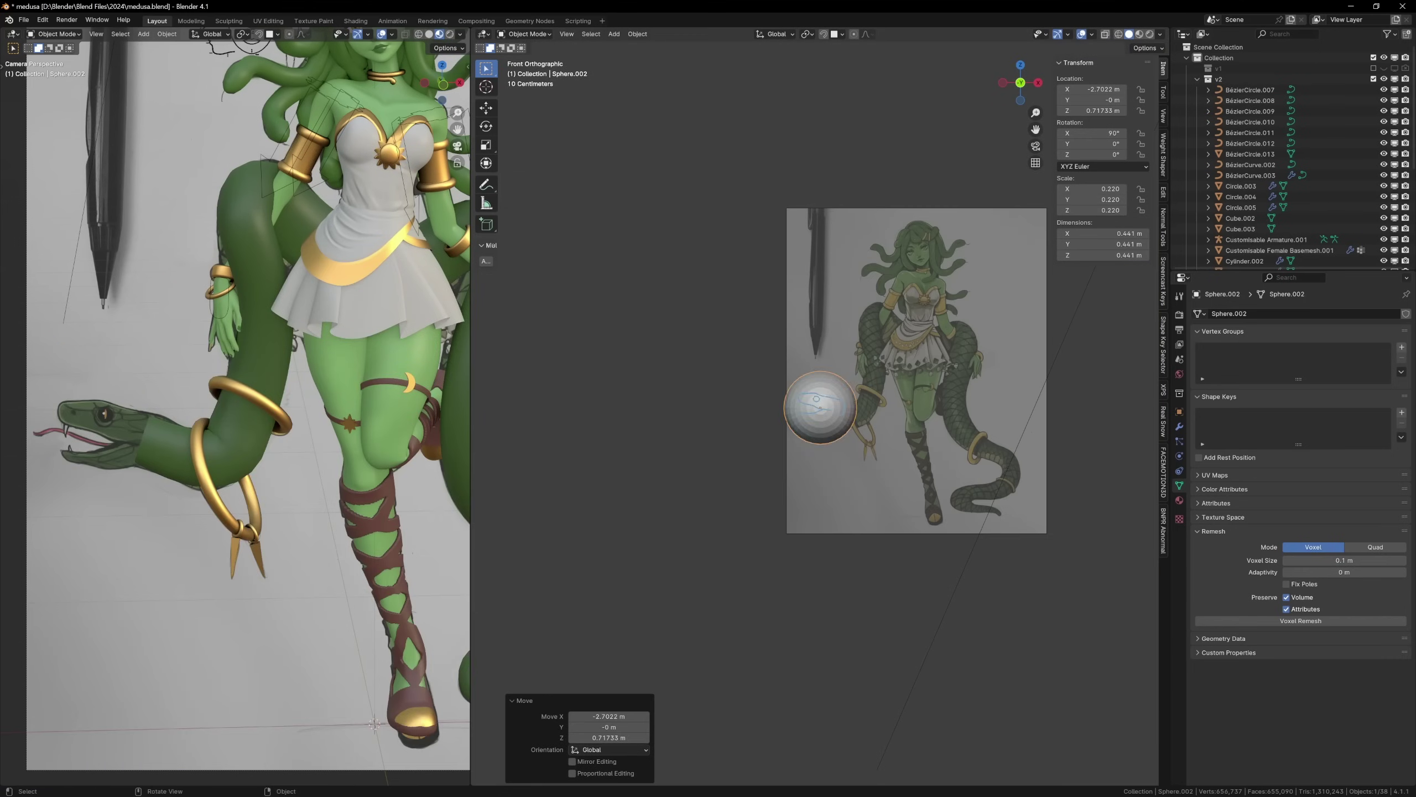
scroll(820, 391, "up", 5)
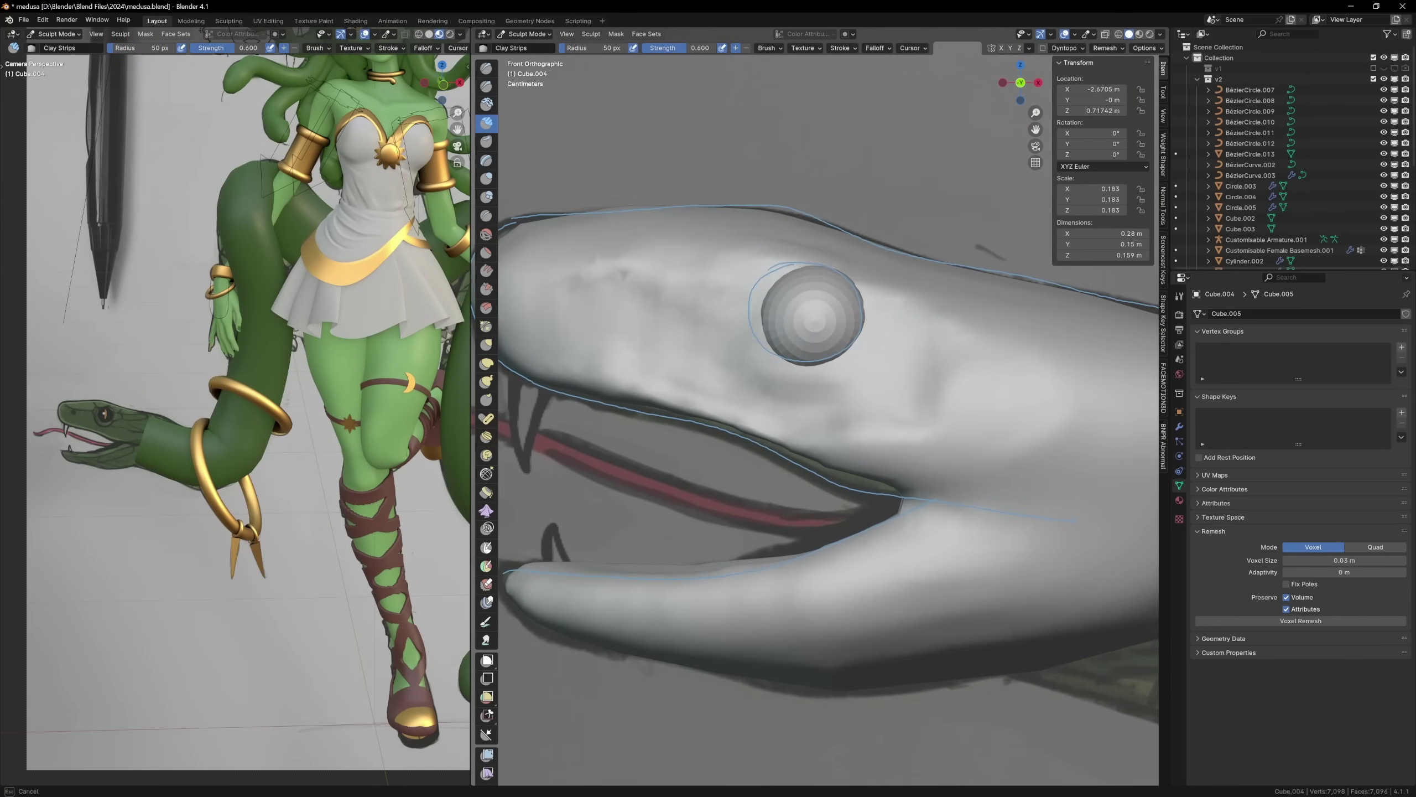
middle_click_drag(836, 419, 948, 407)
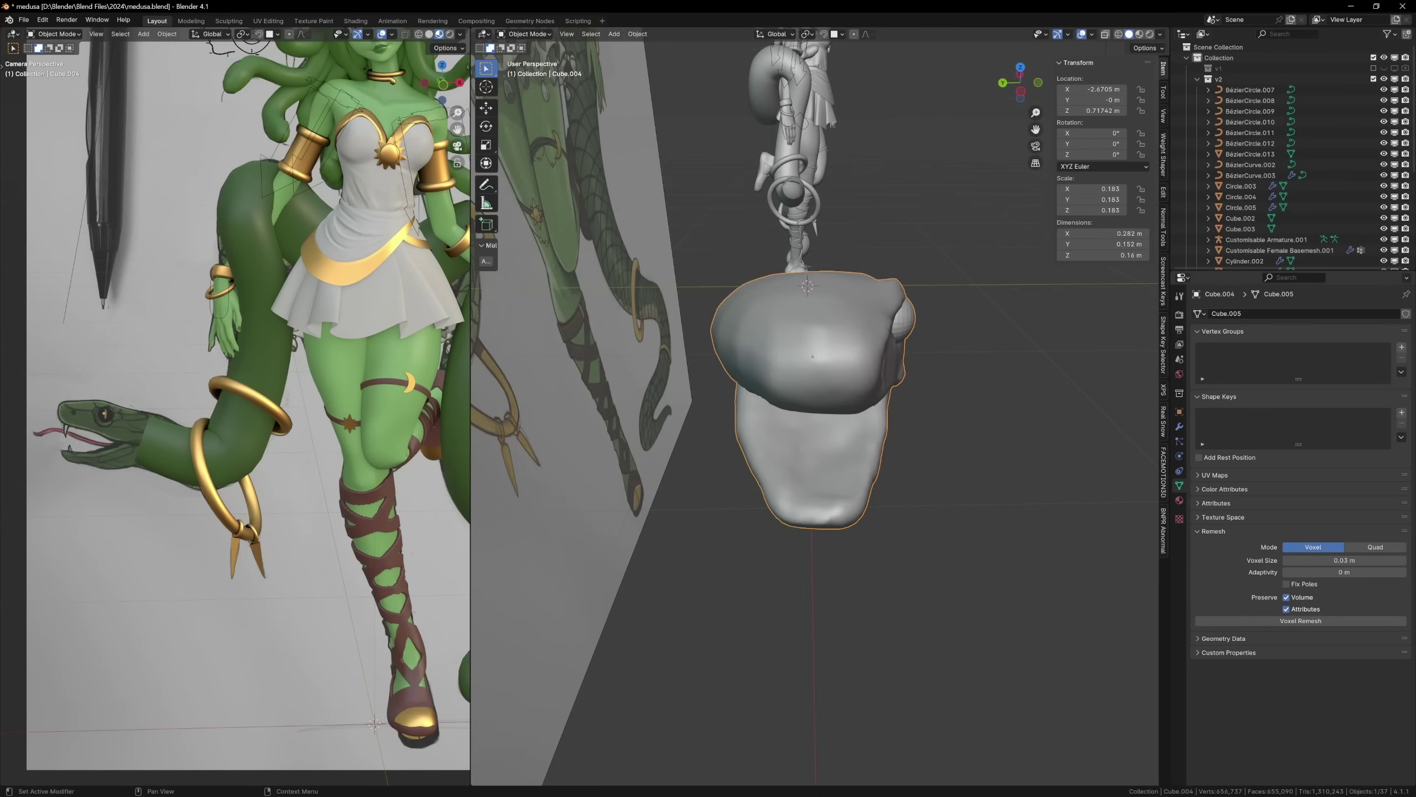
Add a Mirror modifier to the snake head with Y bisect and flip, then apply it
key("shift+a")
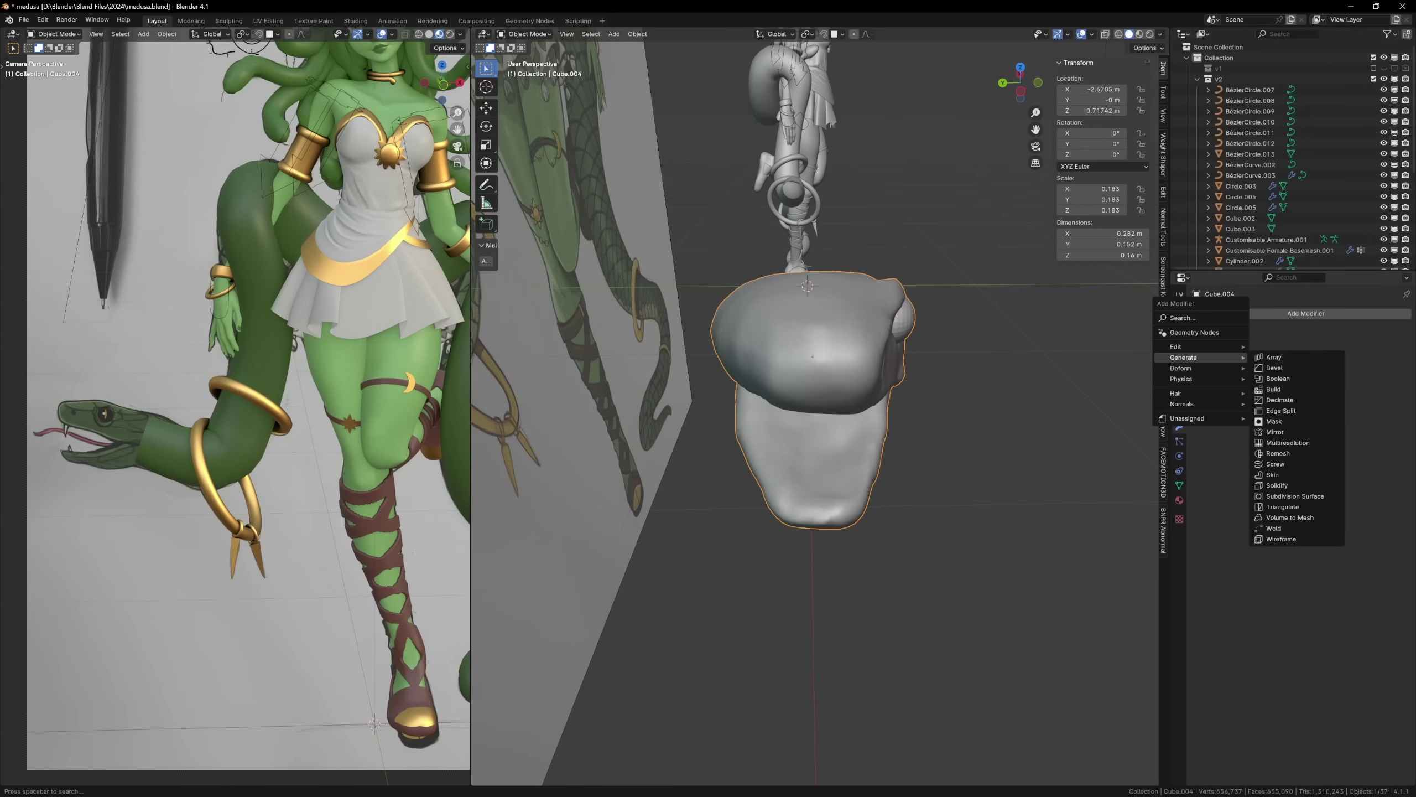
left_click(1275, 432)
left_click(1336, 359)
left_click(1337, 370)
middle_click_drag(813, 391, 936, 371)
key("ctrl+x")
Check the mirrored snake head from front and side views in see-through mode
key("KP_1")
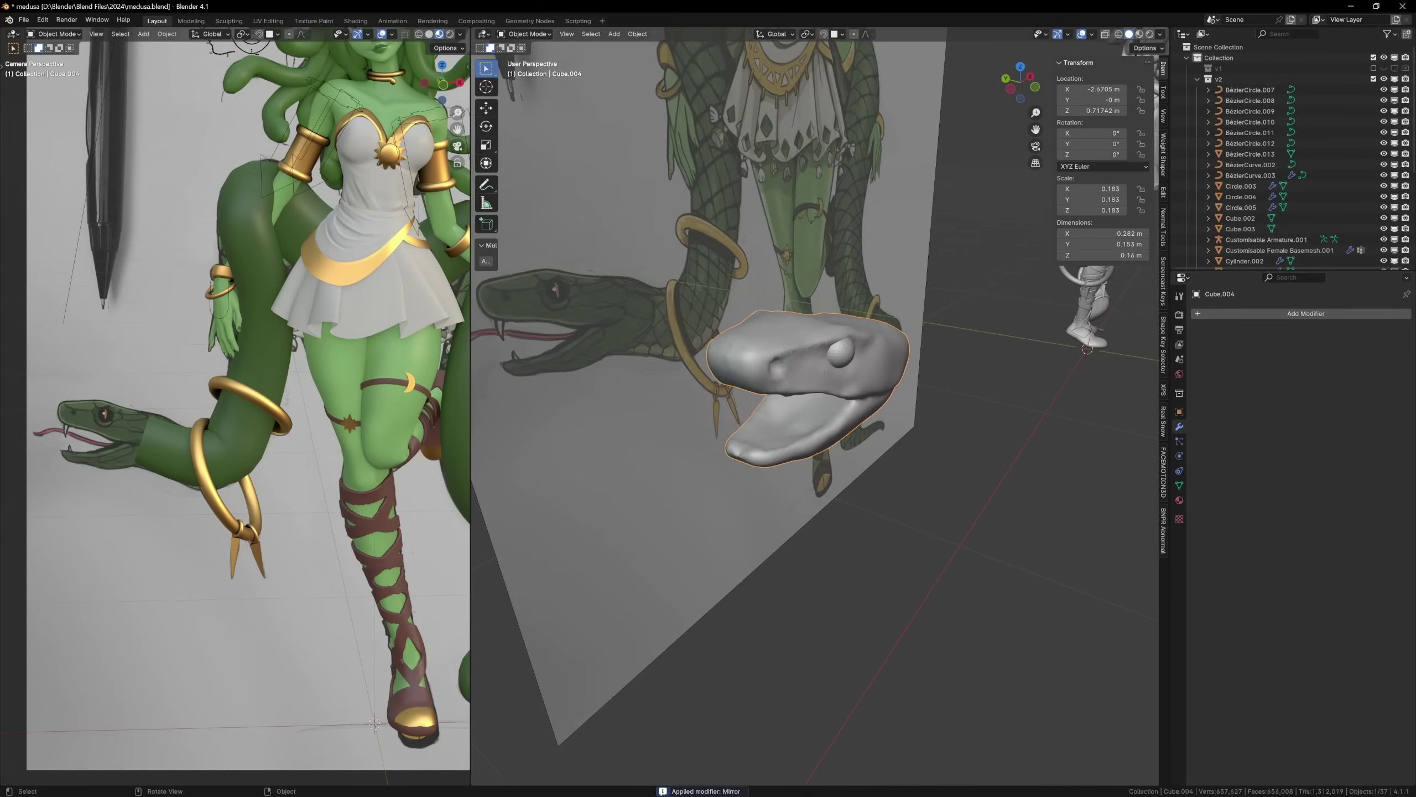
scroll(814, 407, "down", 5)
scroll(814, 407, "up", 3)
key("KP_Decimal")
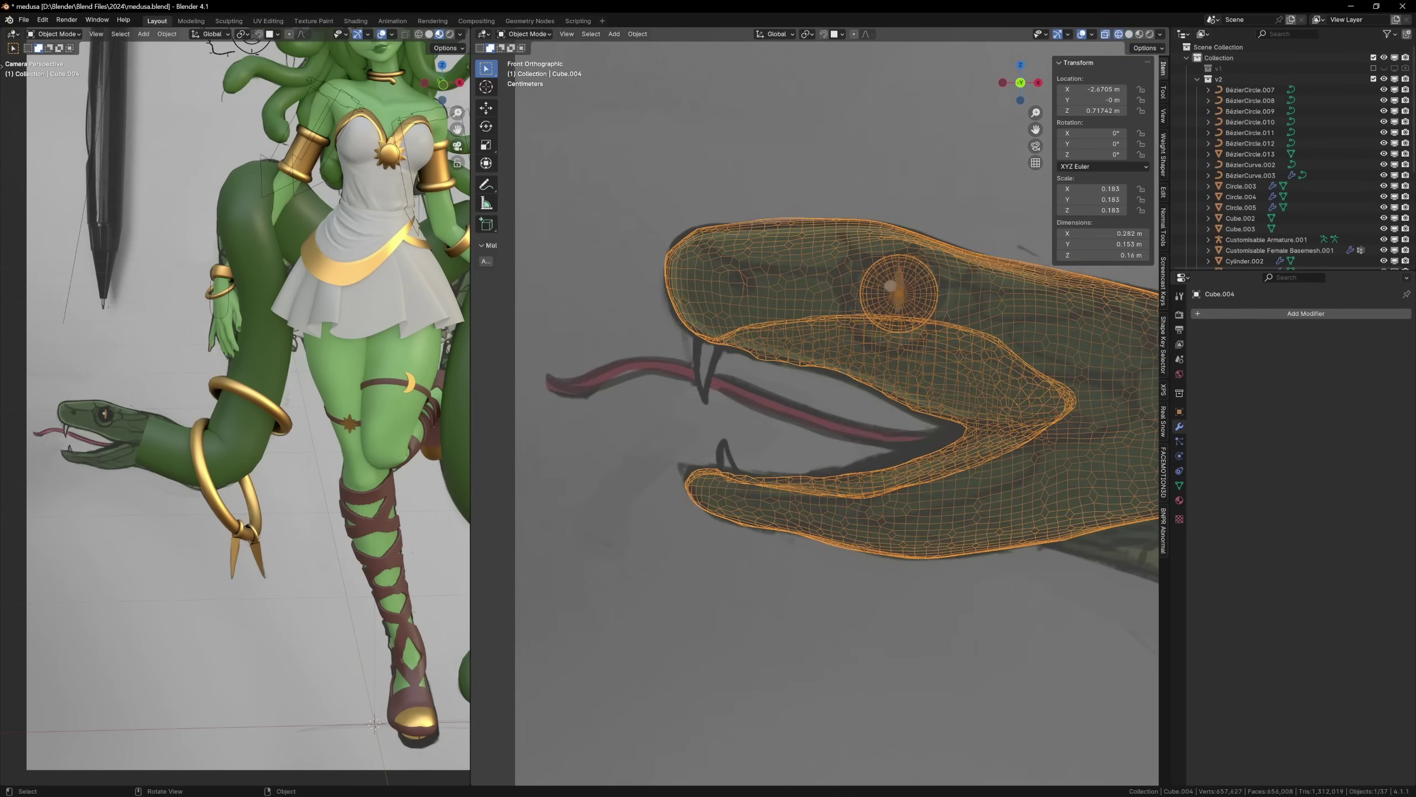
middle_click_drag(814, 407, 848, 424)
key("ctrl+z")
key("alt+z")
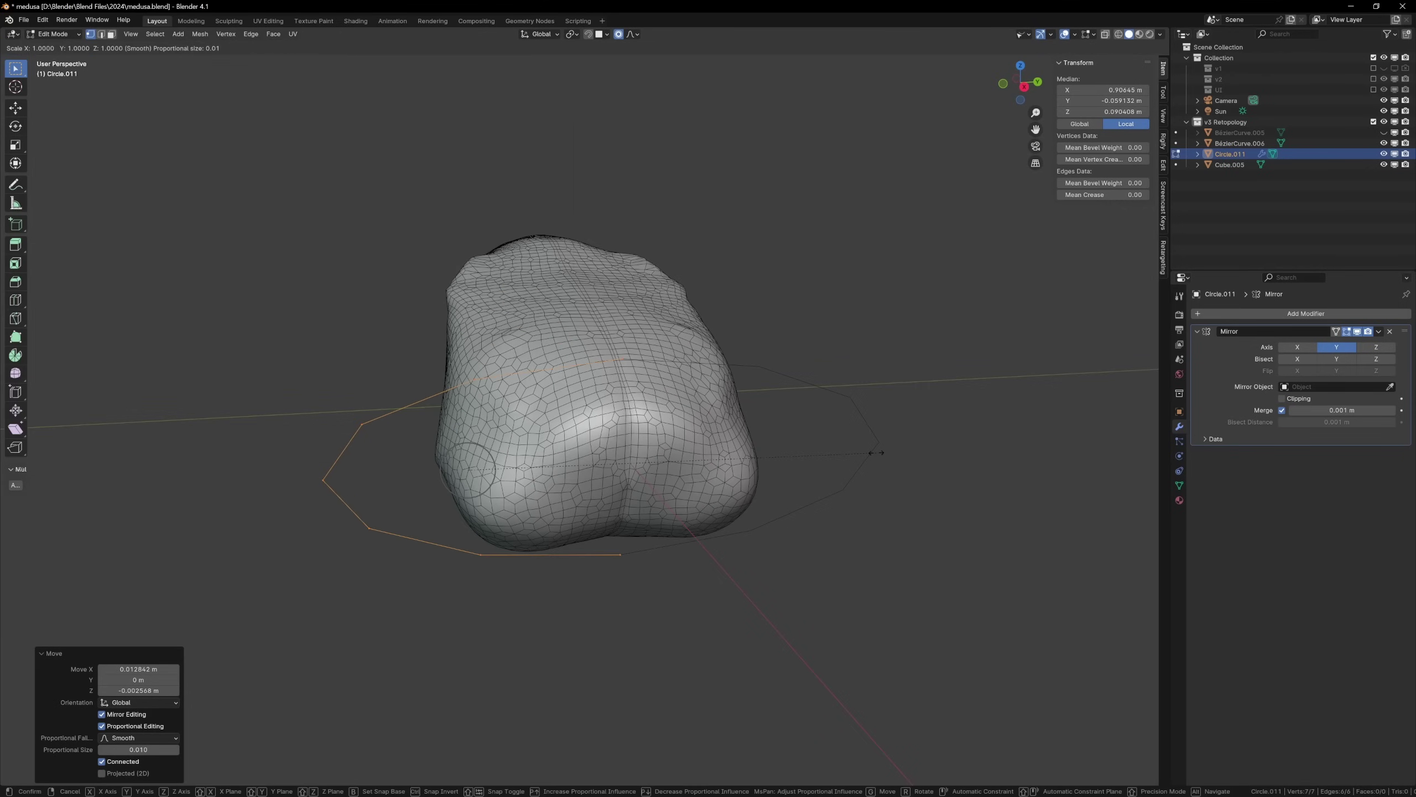
Extrude the Circle.011 ring edges outward and snap them onto the sculpted surface
key("Escape")
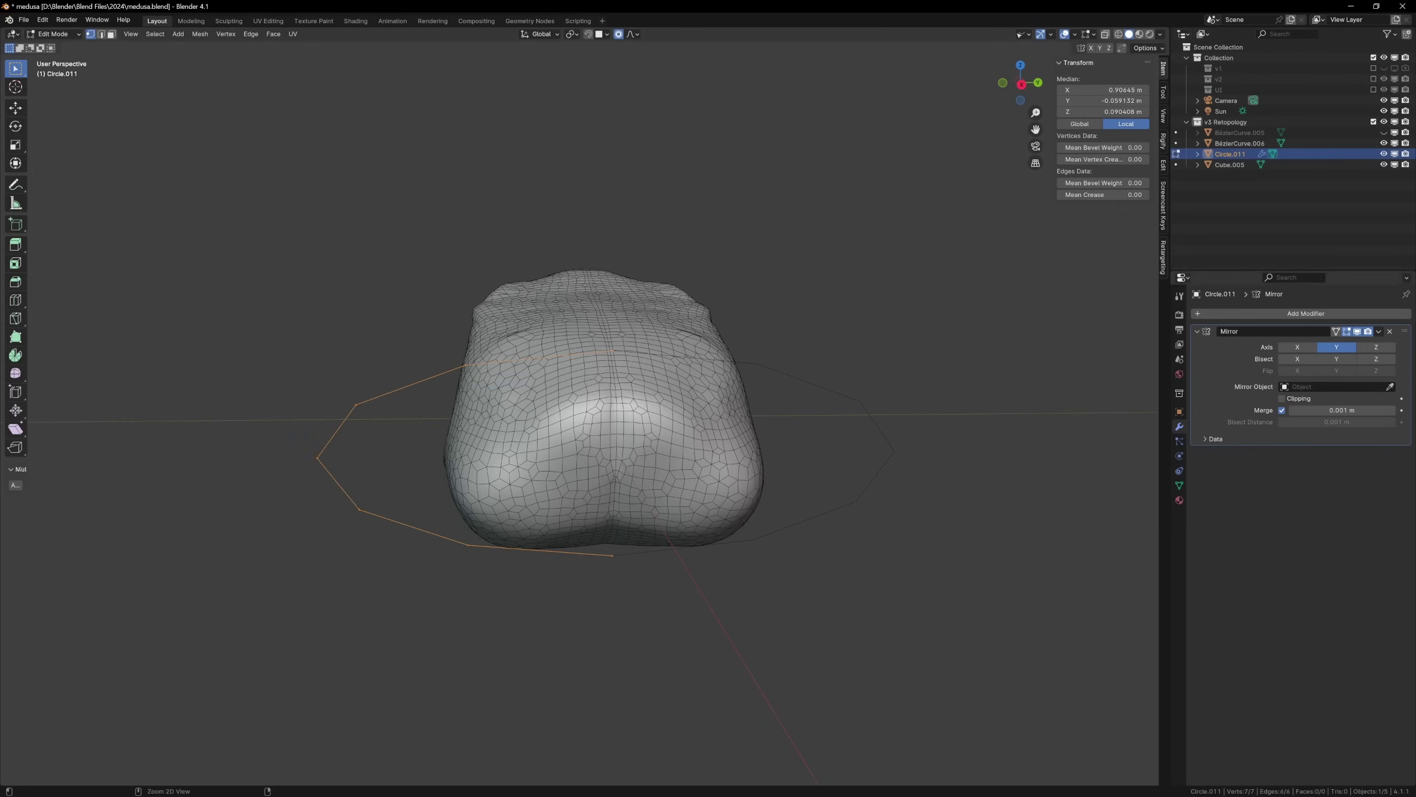
middle_click_drag(875, 452, 724, 502)
key("KP_1")
left_click(710, 561)
key("g")
key("Return")
mouse_move(580, 391)
middle_mouse_down()
mouse_move(613, 362)
mouse_move(557, 391)
mouse_move(579, 390)
mouse_move(579, 363)
mouse_move(530, 479)
middle_mouse_up()
key("e")
key("shift+Tab")
key("e")
key("Return")
Reposition a retopology vertex with proportional falloff along the border loop
key("alt+a")
left_click(526, 482)
key("g")
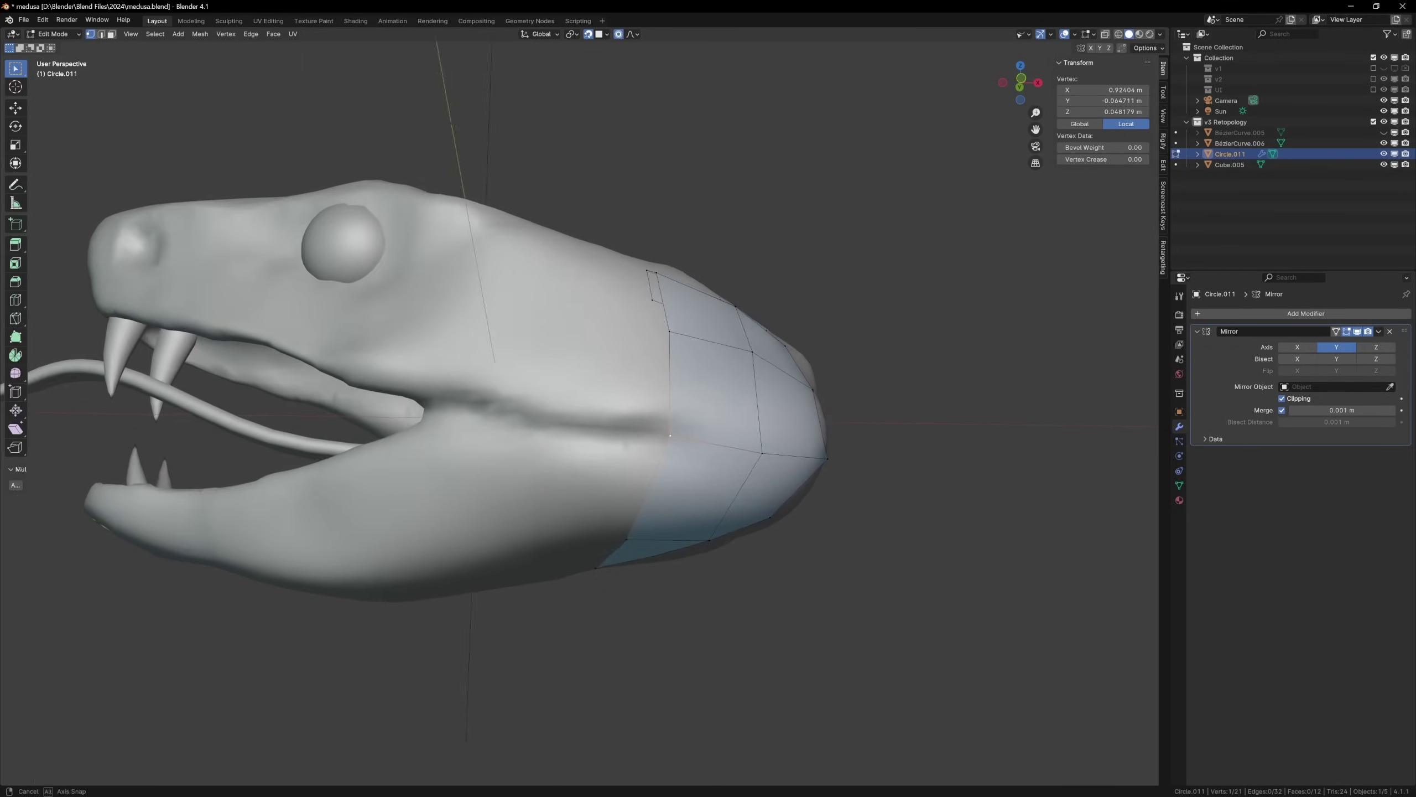
scroll(557, 391, "up", 2)
left_click(681, 391, "alt")
middle_click_drag(558, 390, 624, 356, "alt")
key("Return")
middle_click_drag(558, 390, 613, 362)
Add two vertical edge loops and a knife cut near the mouth
key("ctrl+r")
left_click(529, 334)
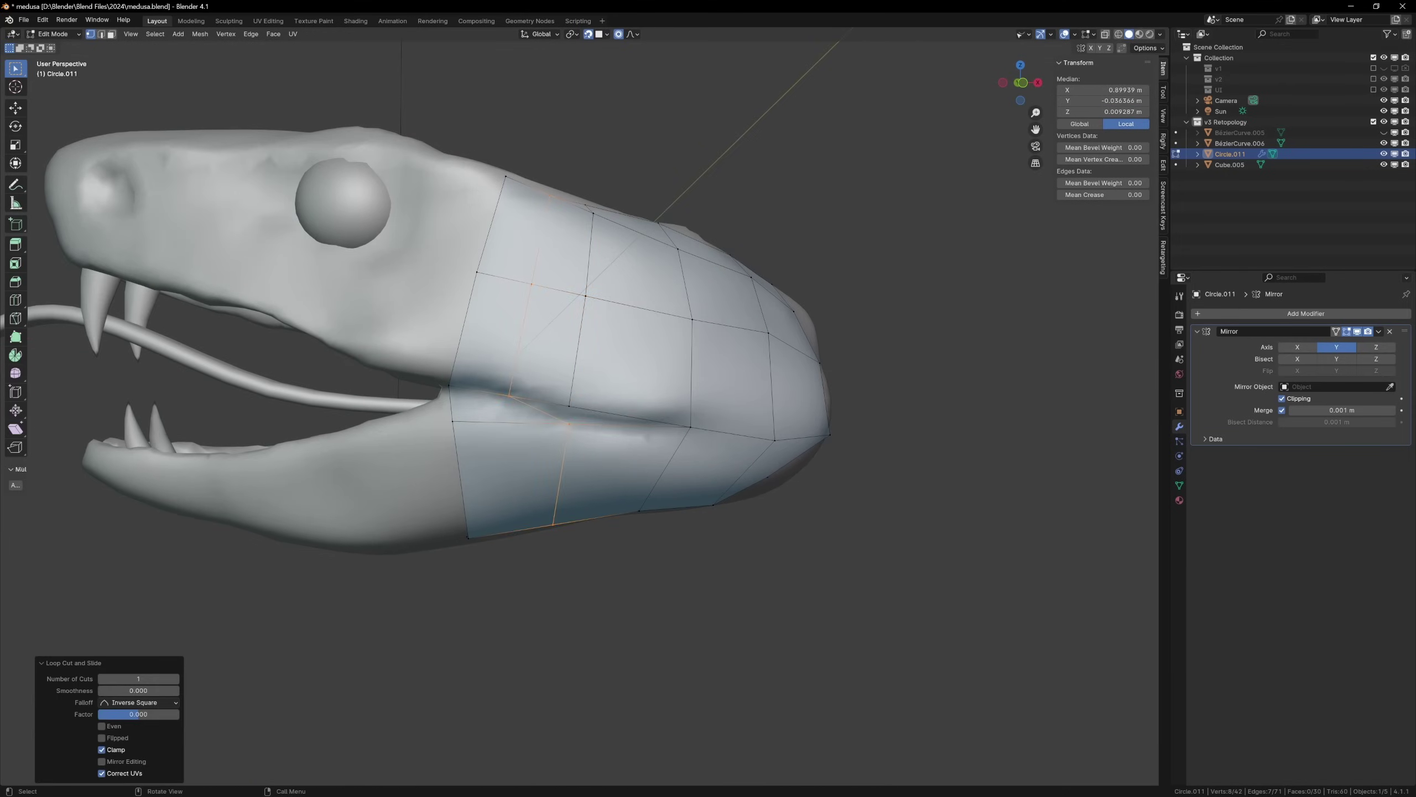
key("ctrl+r")
left_click(585, 335)
key("k")
left_click(691, 427)
left_click(450, 375)
key("Return")
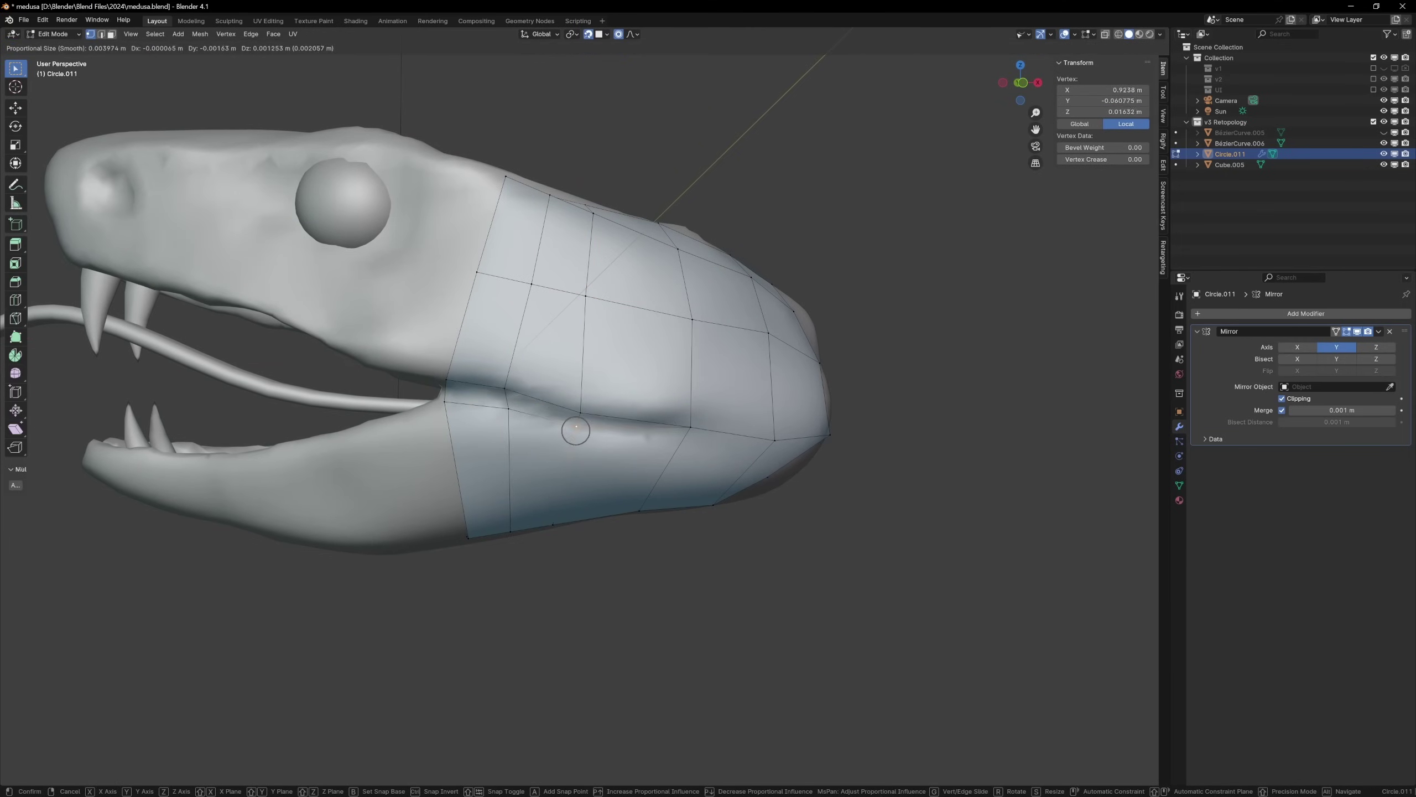
Knife-cut new points on the jaw and move two vertices into place along the lower lip
mouse_move(568, 427)
middle_mouse_down()
mouse_move(607, 401)
mouse_move(543, 457)
middle_mouse_up()
key("k")
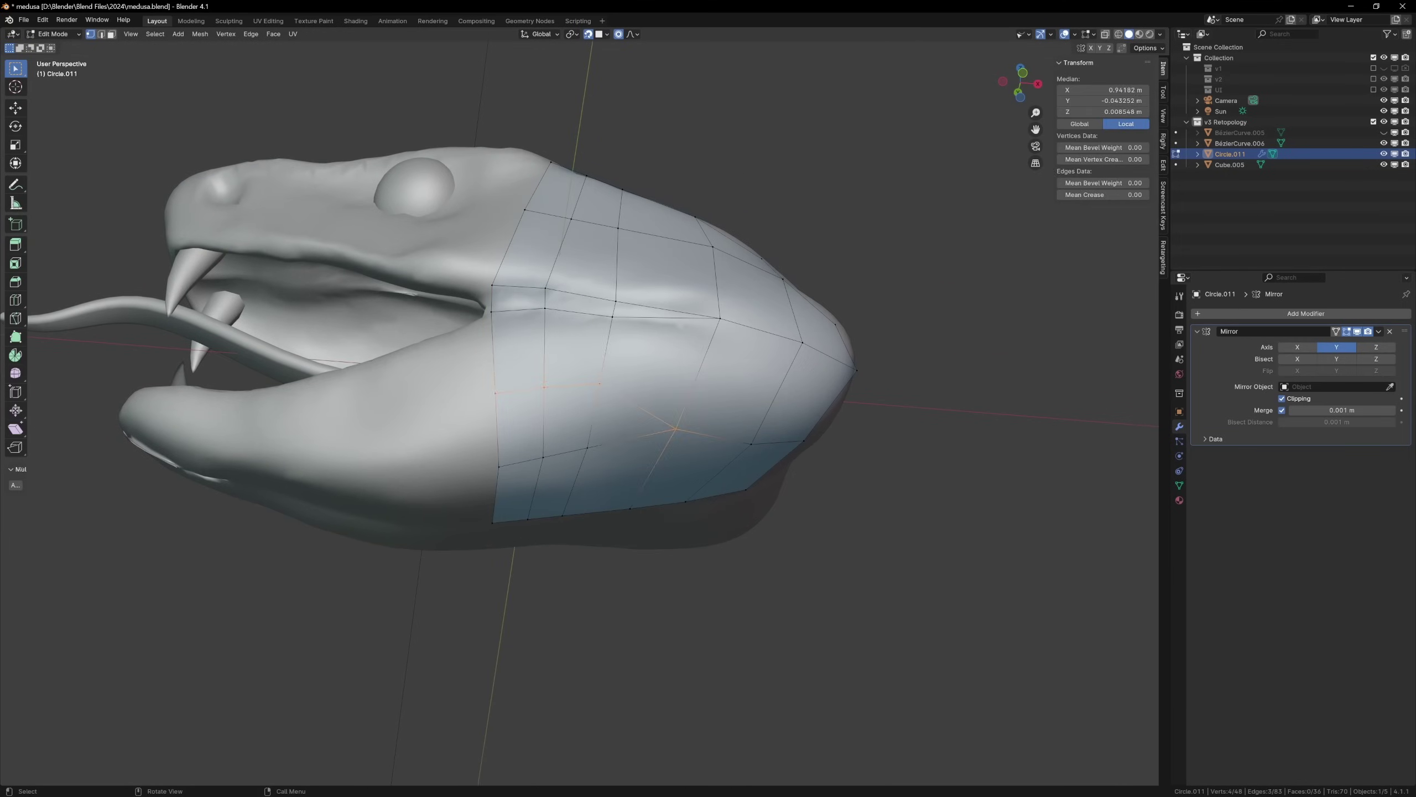
key("g")
left_click(558, 391)
mouse_move(557, 390)
middle_mouse_down()
mouse_move(625, 357)
mouse_move(590, 312)
mouse_move(558, 385)
middle_mouse_up()
scroll(557, 385, "up", 3)
key("g")
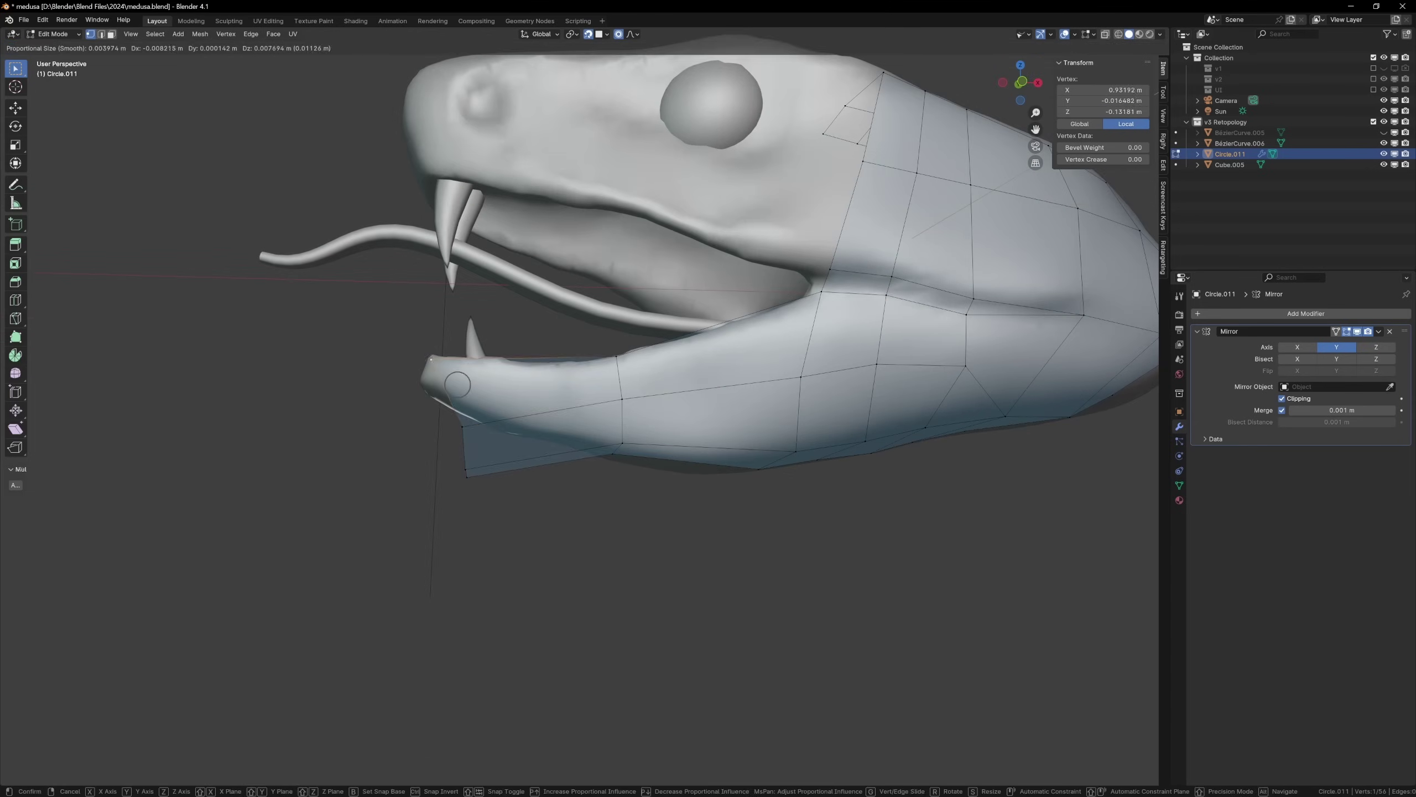
left_click(457, 384)
middle_click_drag(457, 384, 521, 477)
right_click(521, 477)
left_click(536, 491)
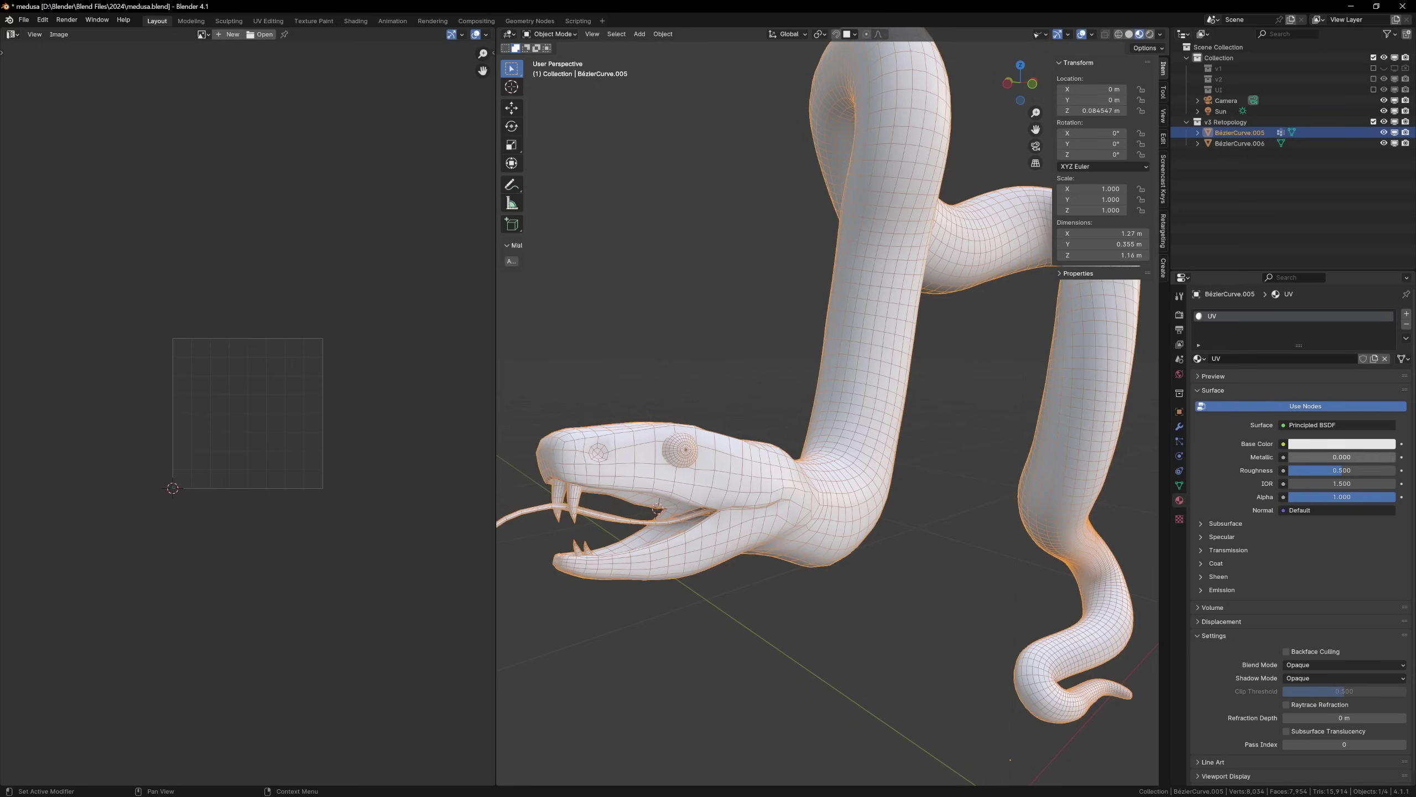
Link a new Color Grid image texture to the body's Base Color
left_click(1341, 443)
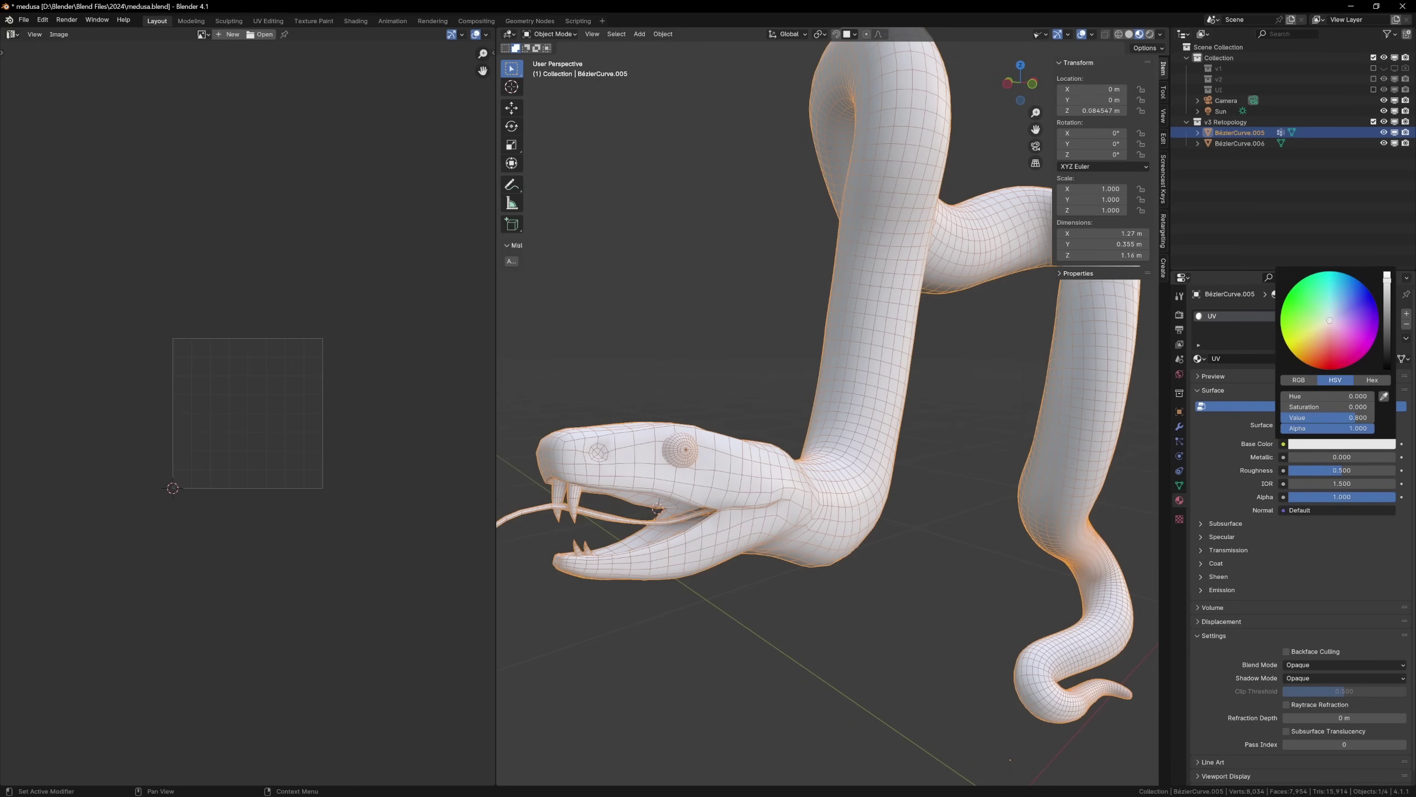
left_click(1338, 323)
key("Escape")
left_click(1282, 444)
left_click(1159, 485)
left_click(1218, 456)
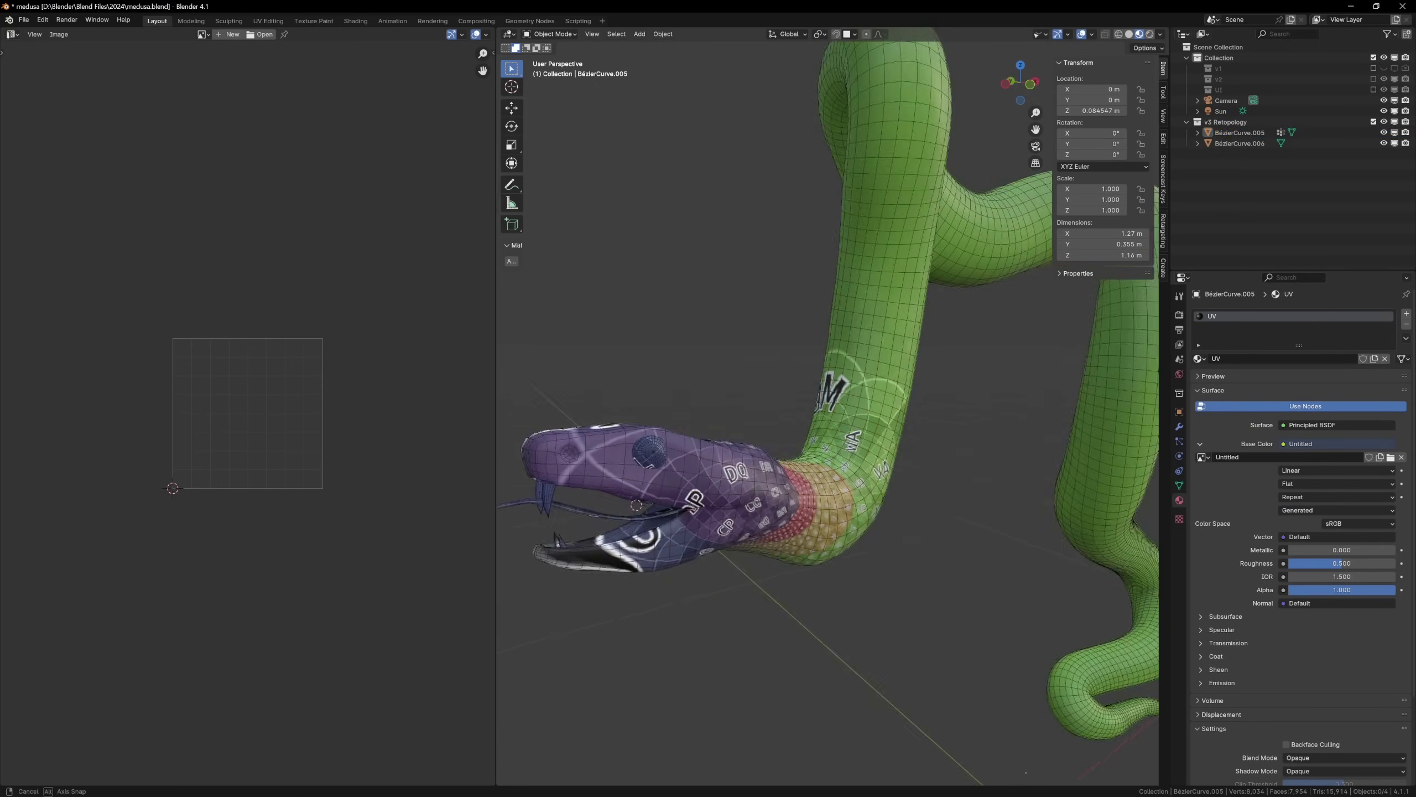
Hide the head, mark a seam along the tail and unwrap the whole body
key("l")
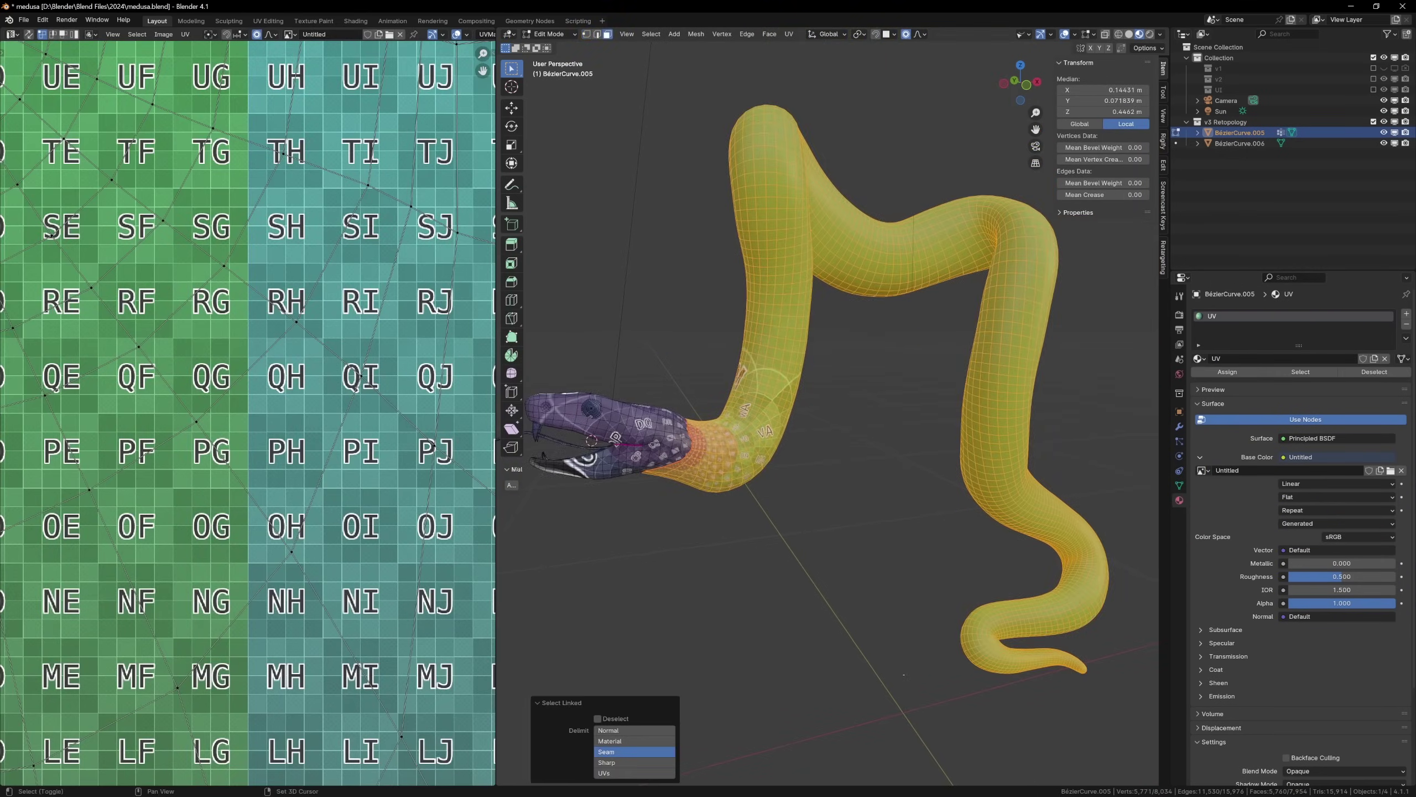
key("shift+h")
key("alt+a")
key("2")
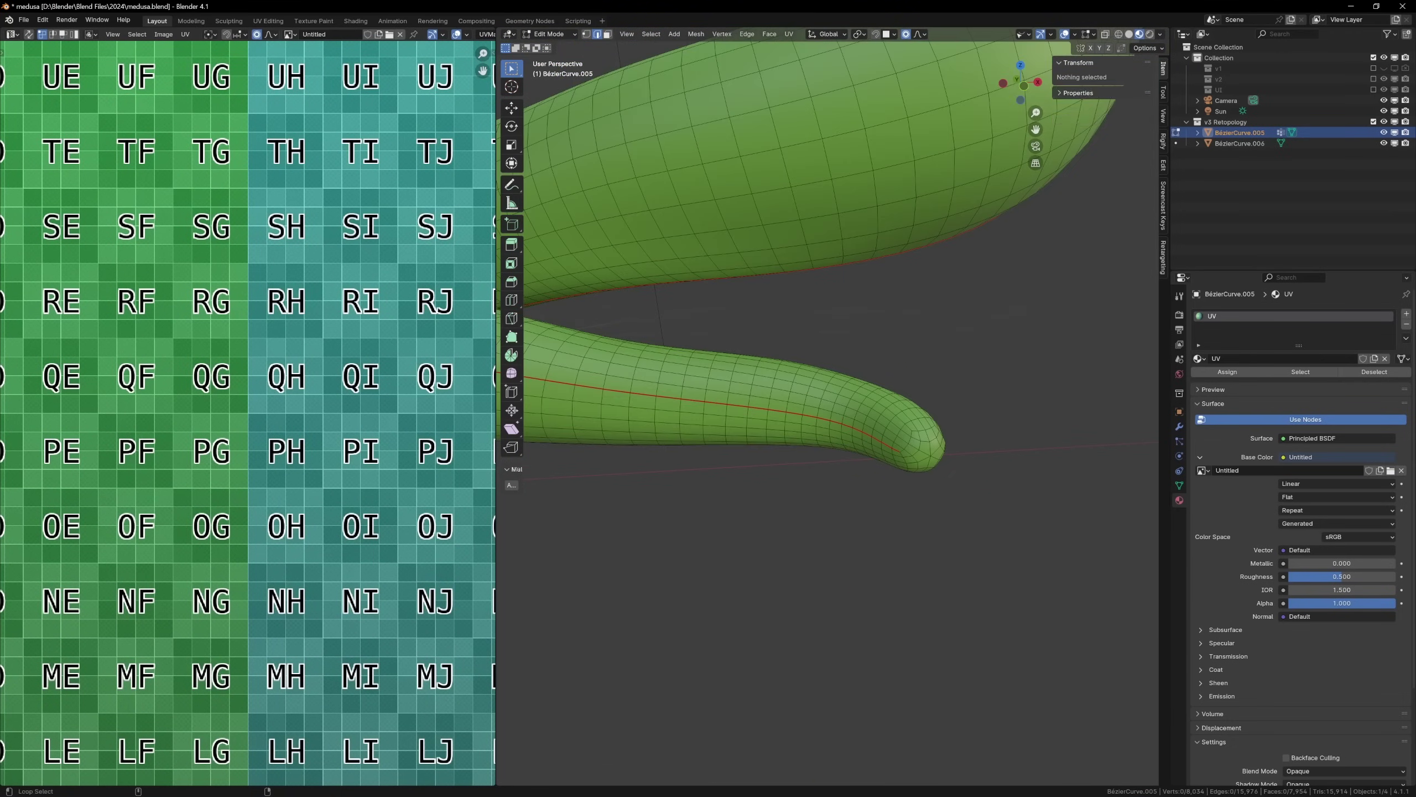
key("a")
key("u")
key("Return")
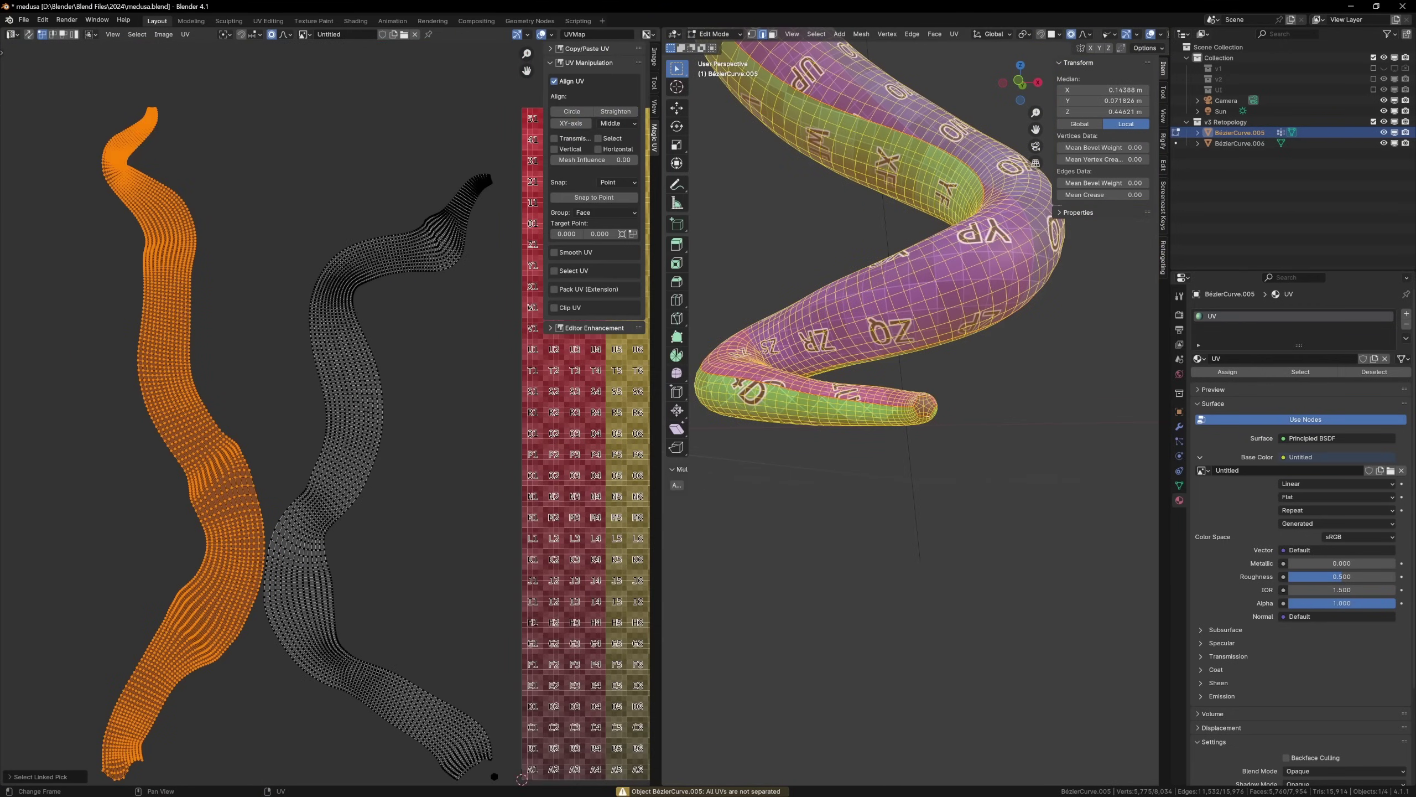
Square one UV face by scaling both its vertical edges to 0 on X
scroll(323, 412, "down", 2)
key("alt+a")
scroll(324, 413, "up", 6)
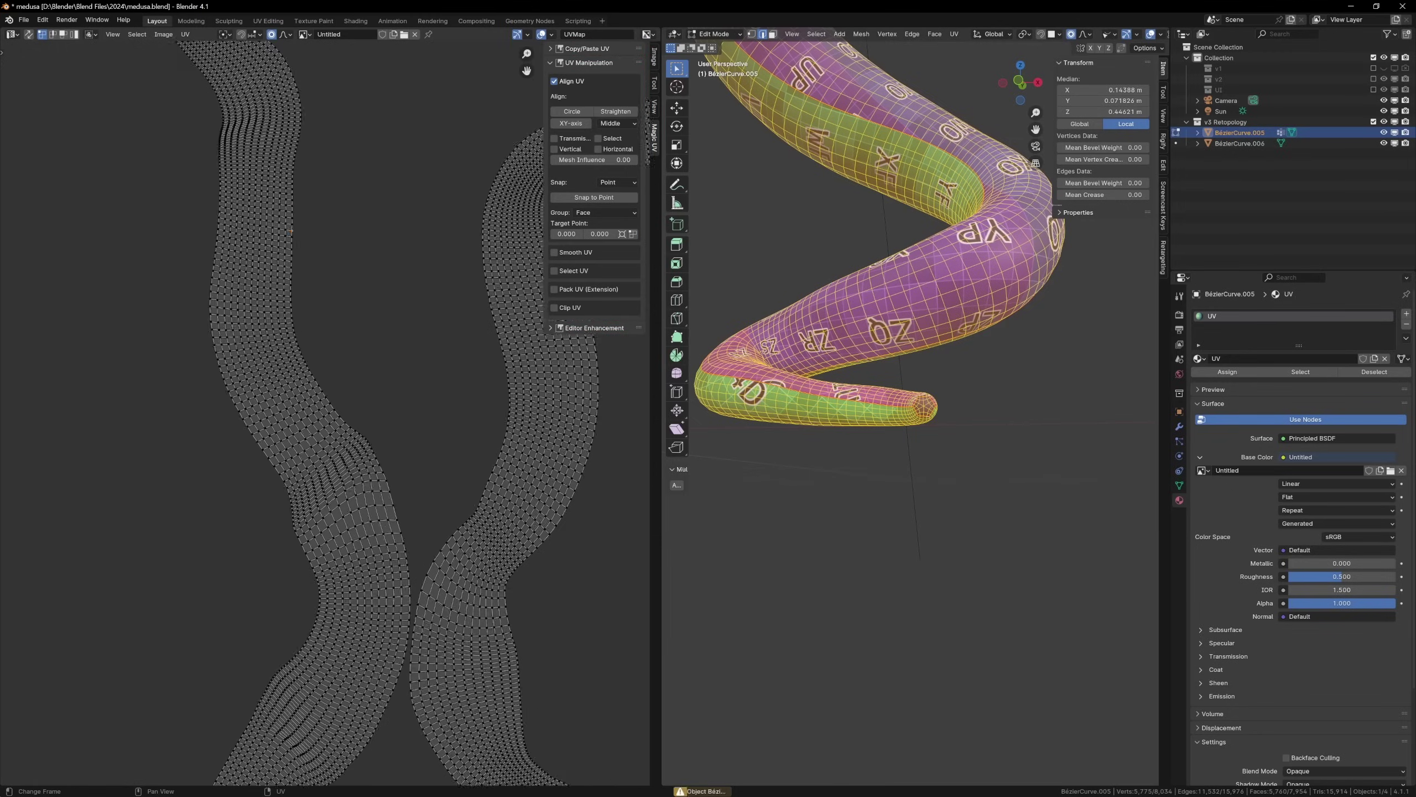
scroll(324, 413, "up", 6)
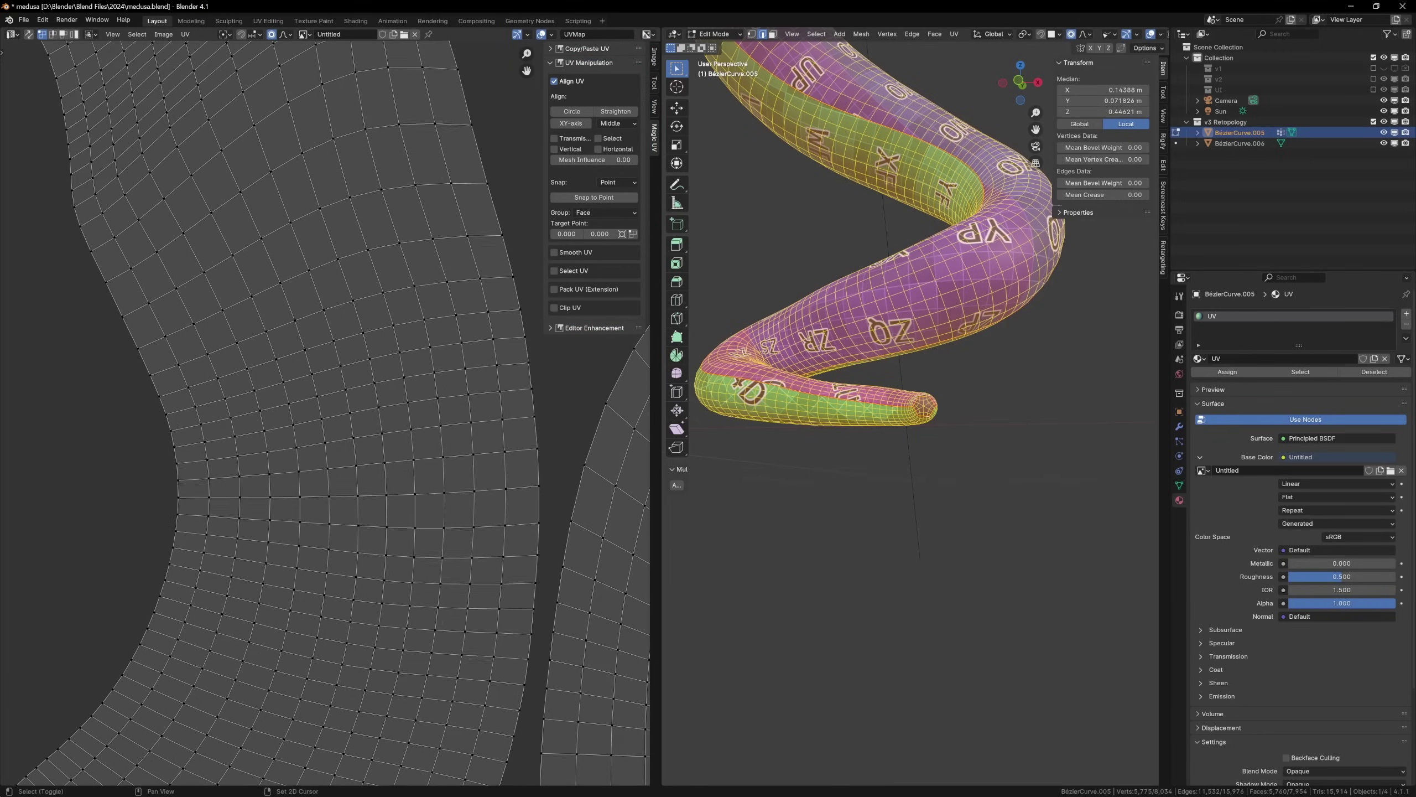
scroll(323, 413, "up", 4)
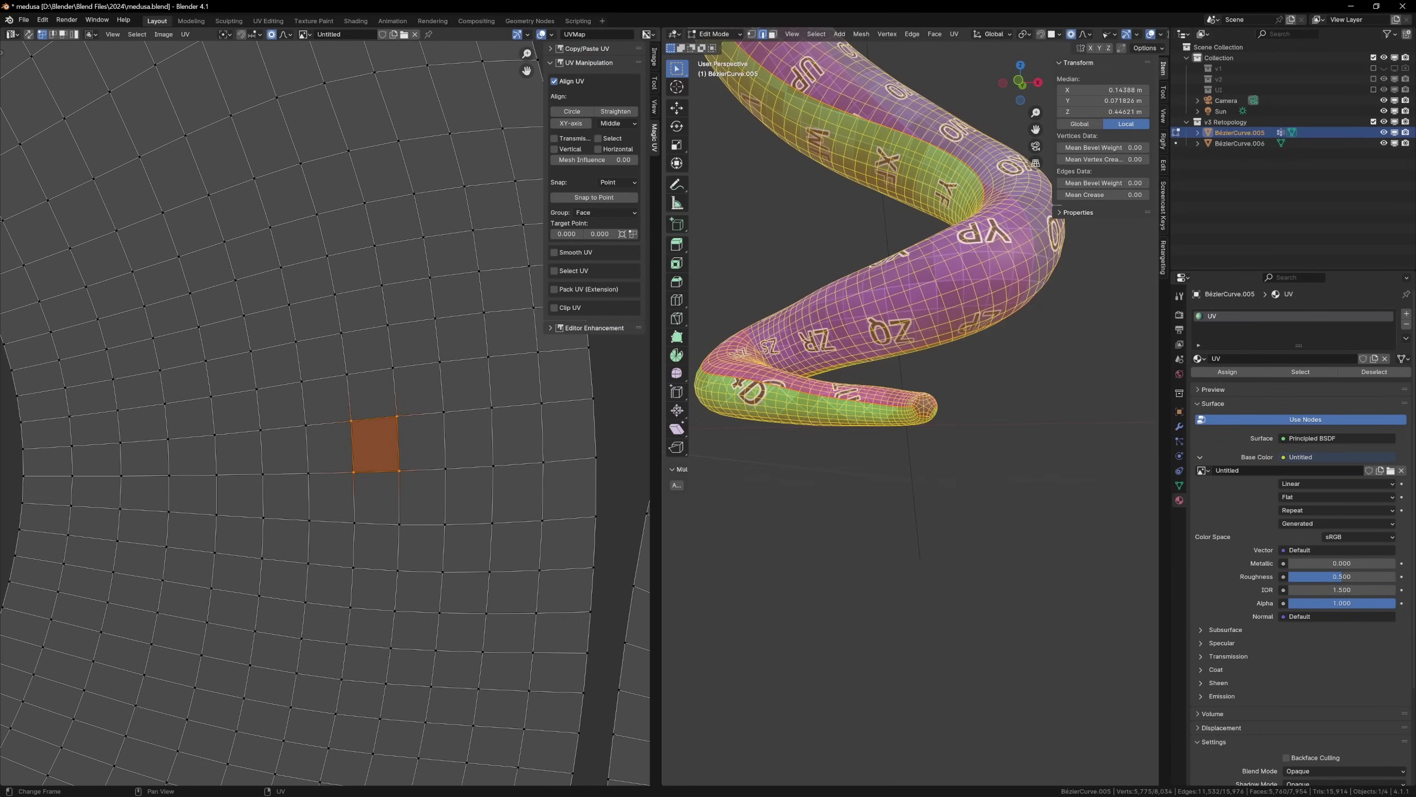
scroll(448, 454, "up", 2)
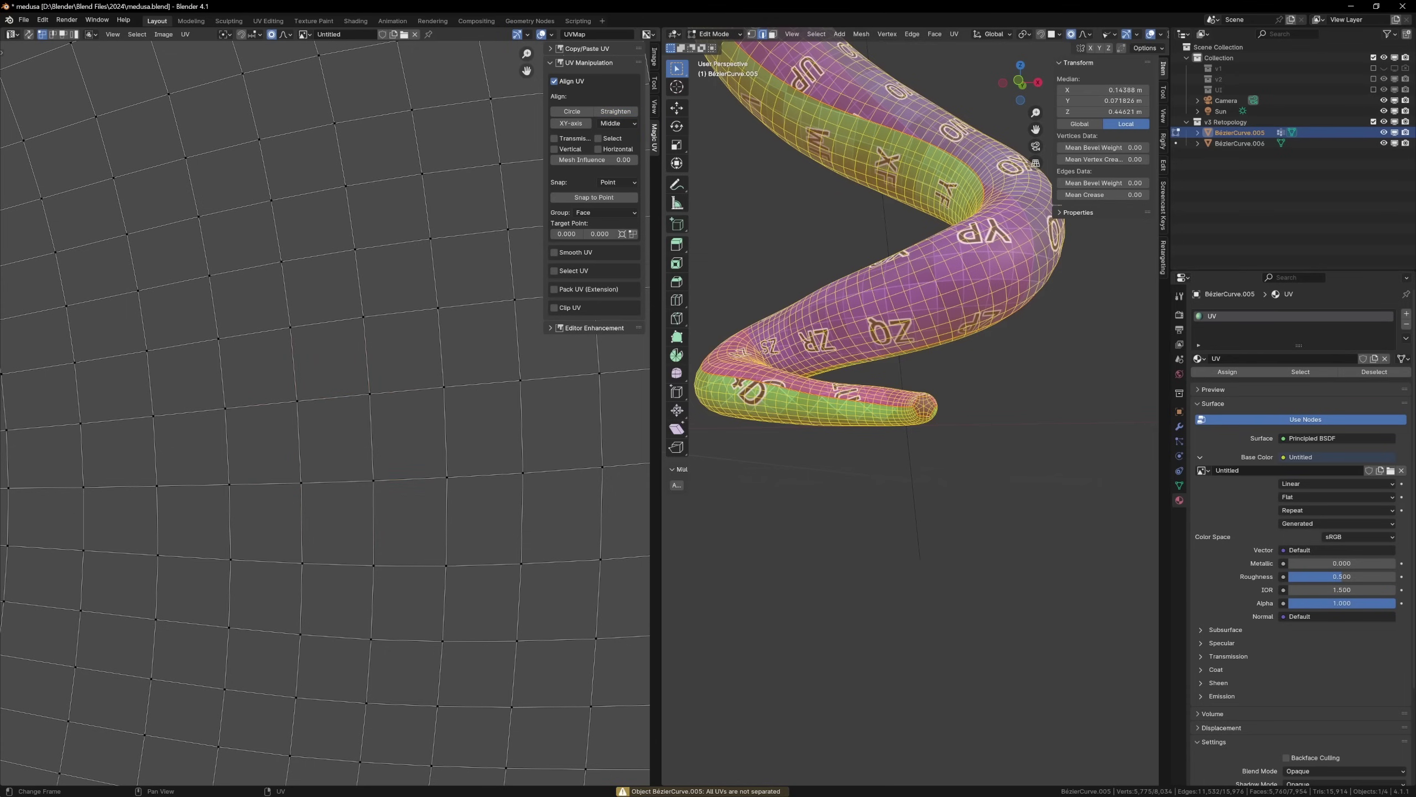
key("s")
key("x")
key("0")
key("Return")
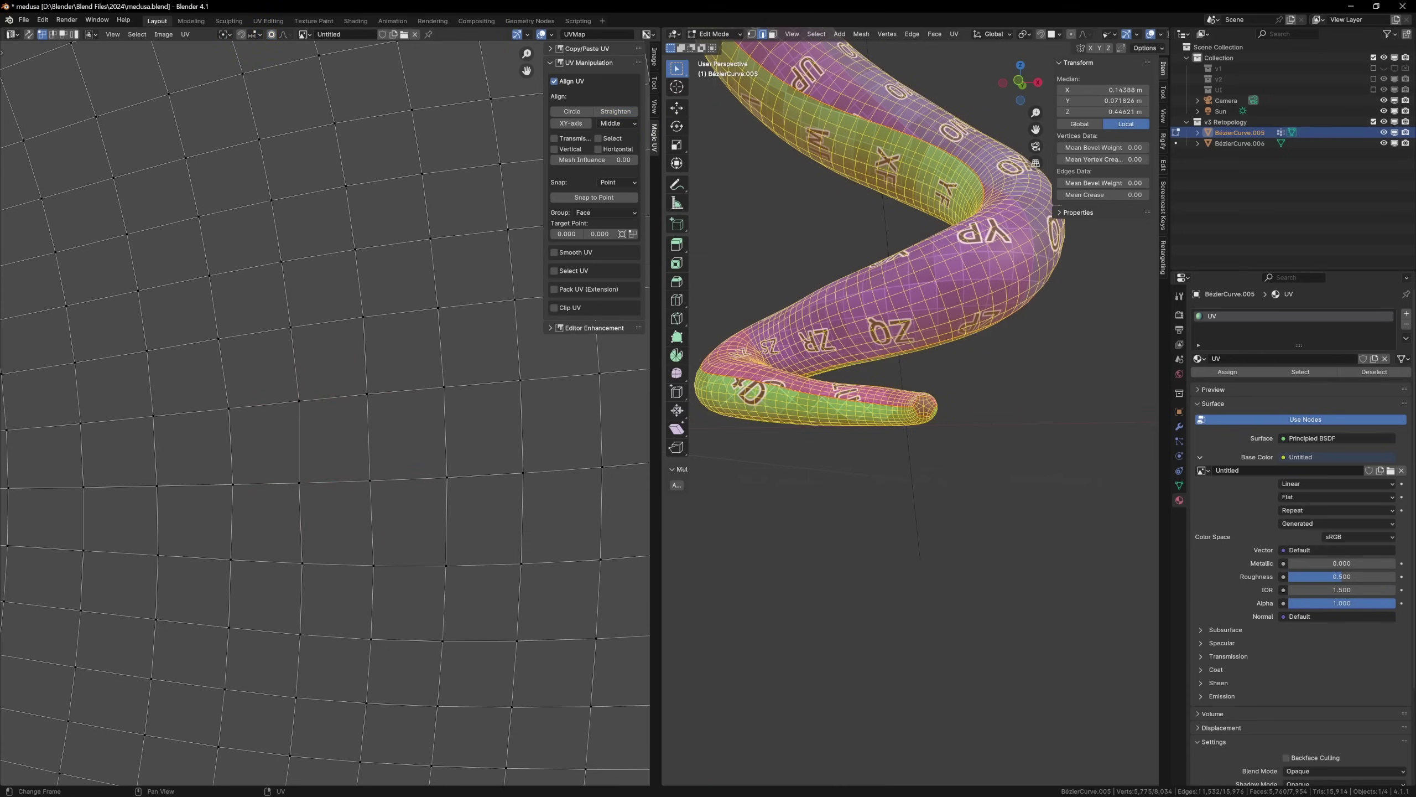
left_click(369, 437)
key("s")
key("x")
key("0")
key("Return")
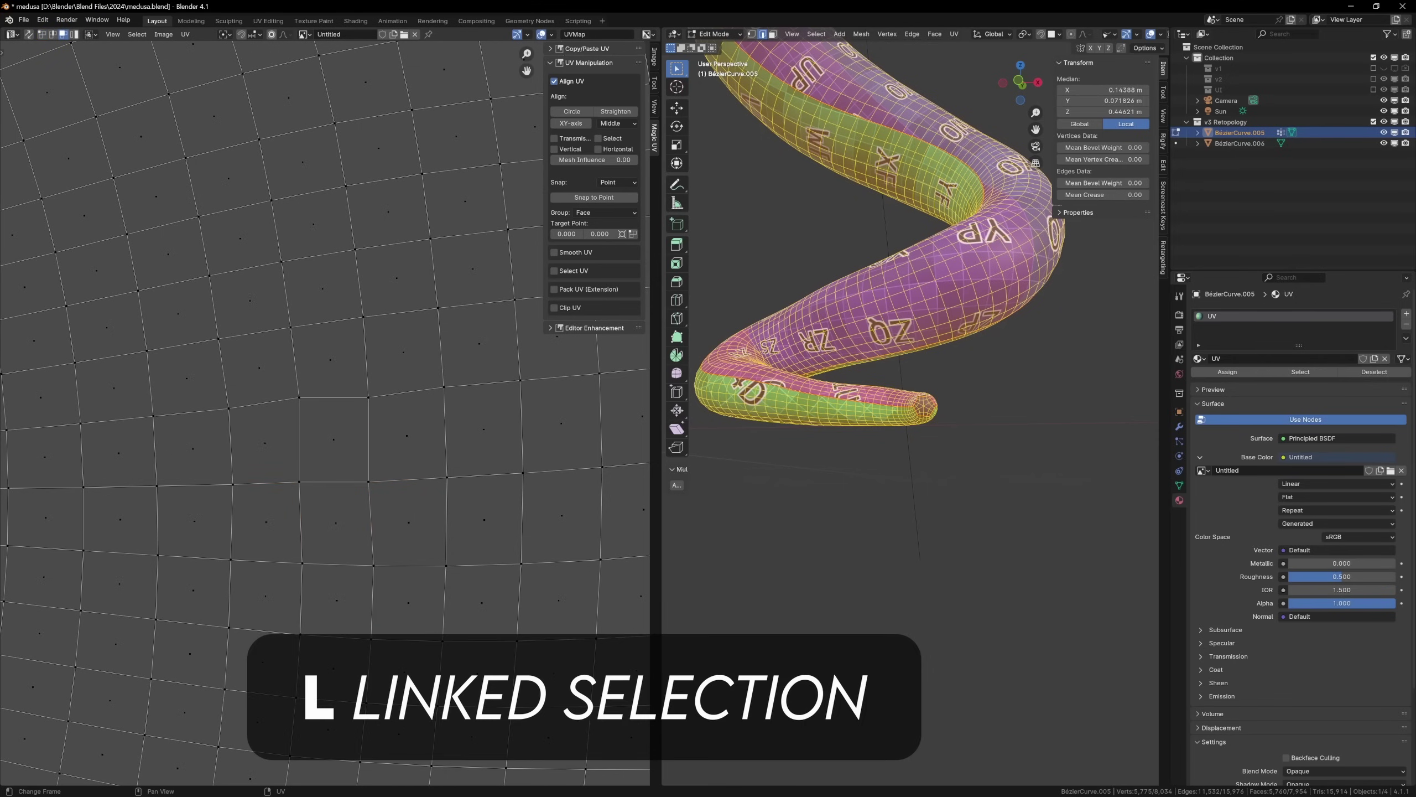
Select the connected island and straighten it into an even grid with Follow Active Quads
scroll(332, 426, "down", 3)
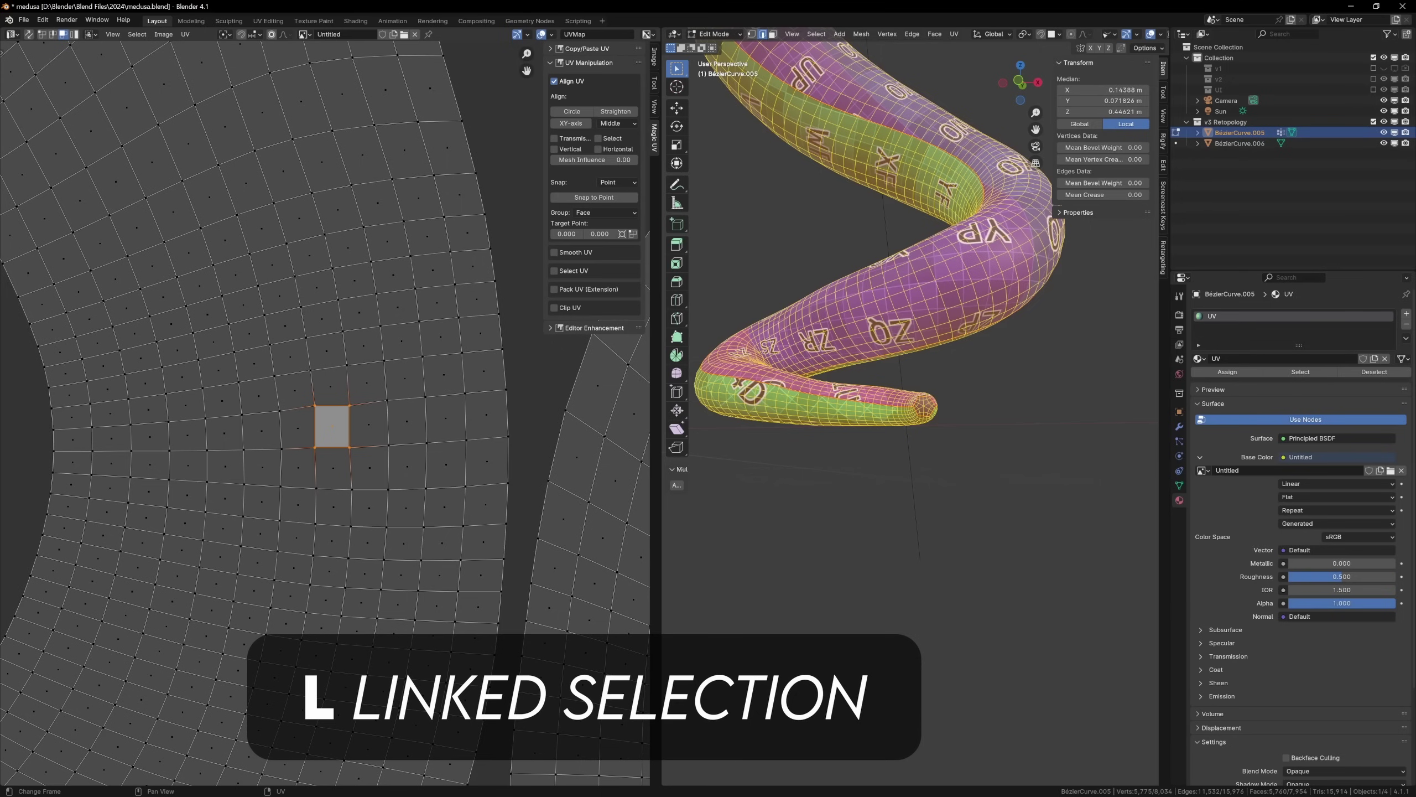
key("l")
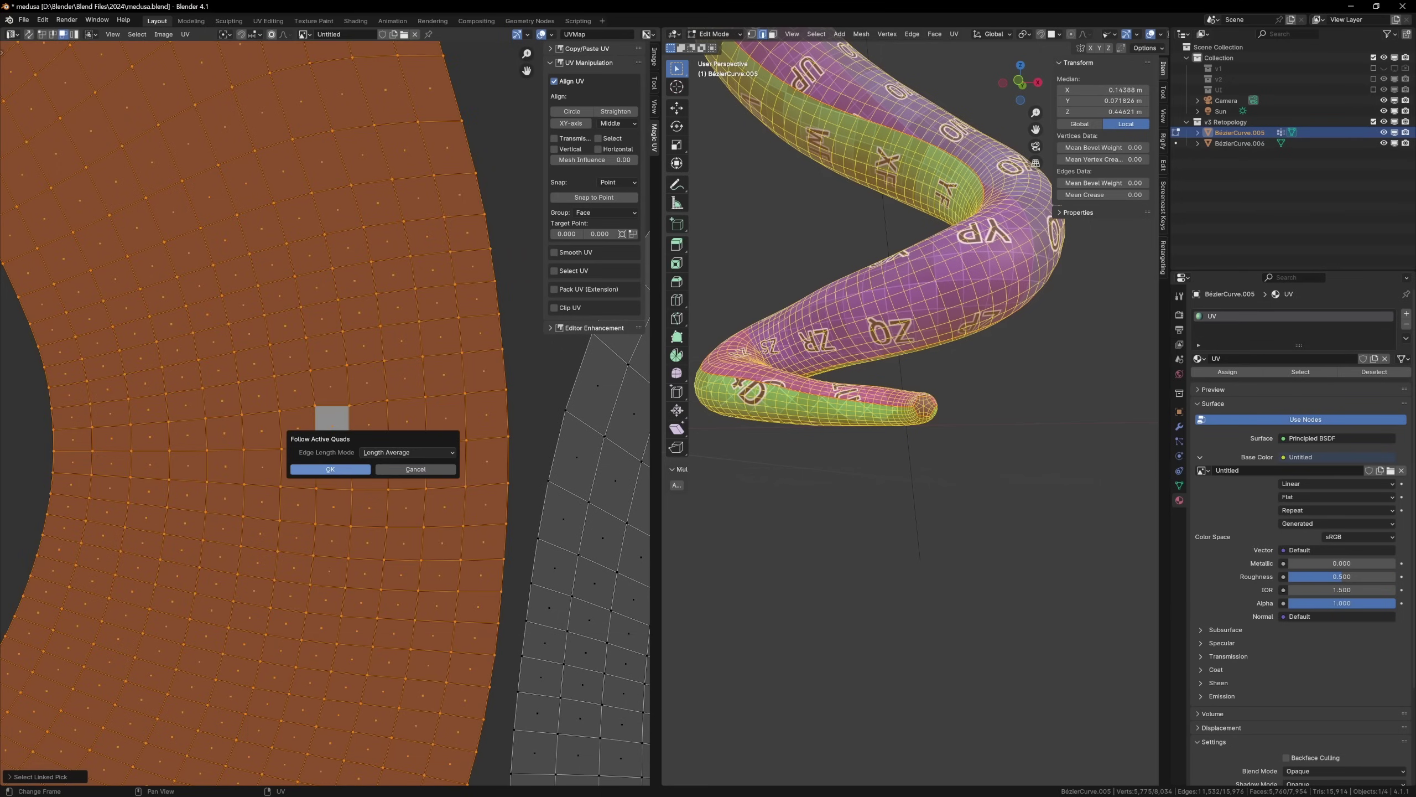
key("Return")
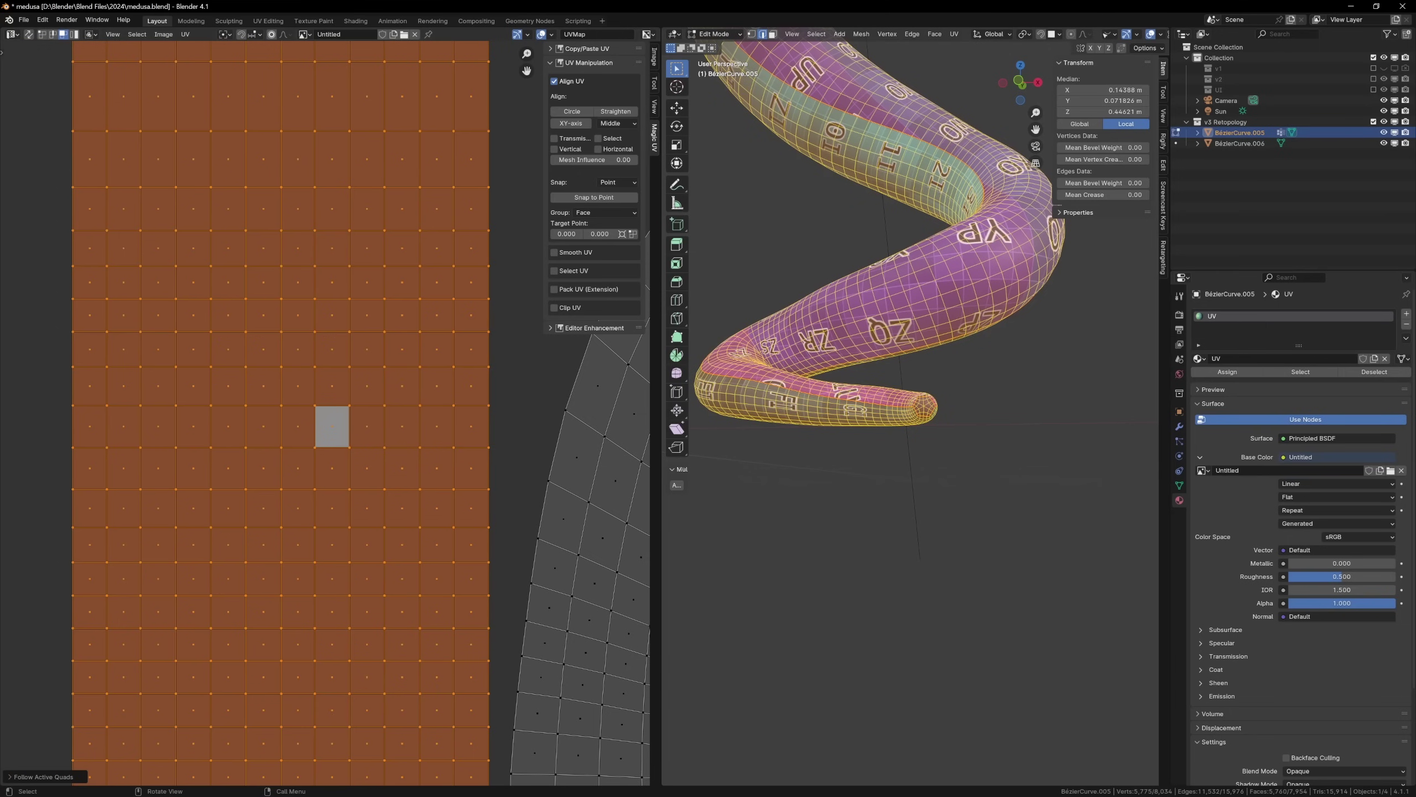
scroll(331, 421, "down", 8)
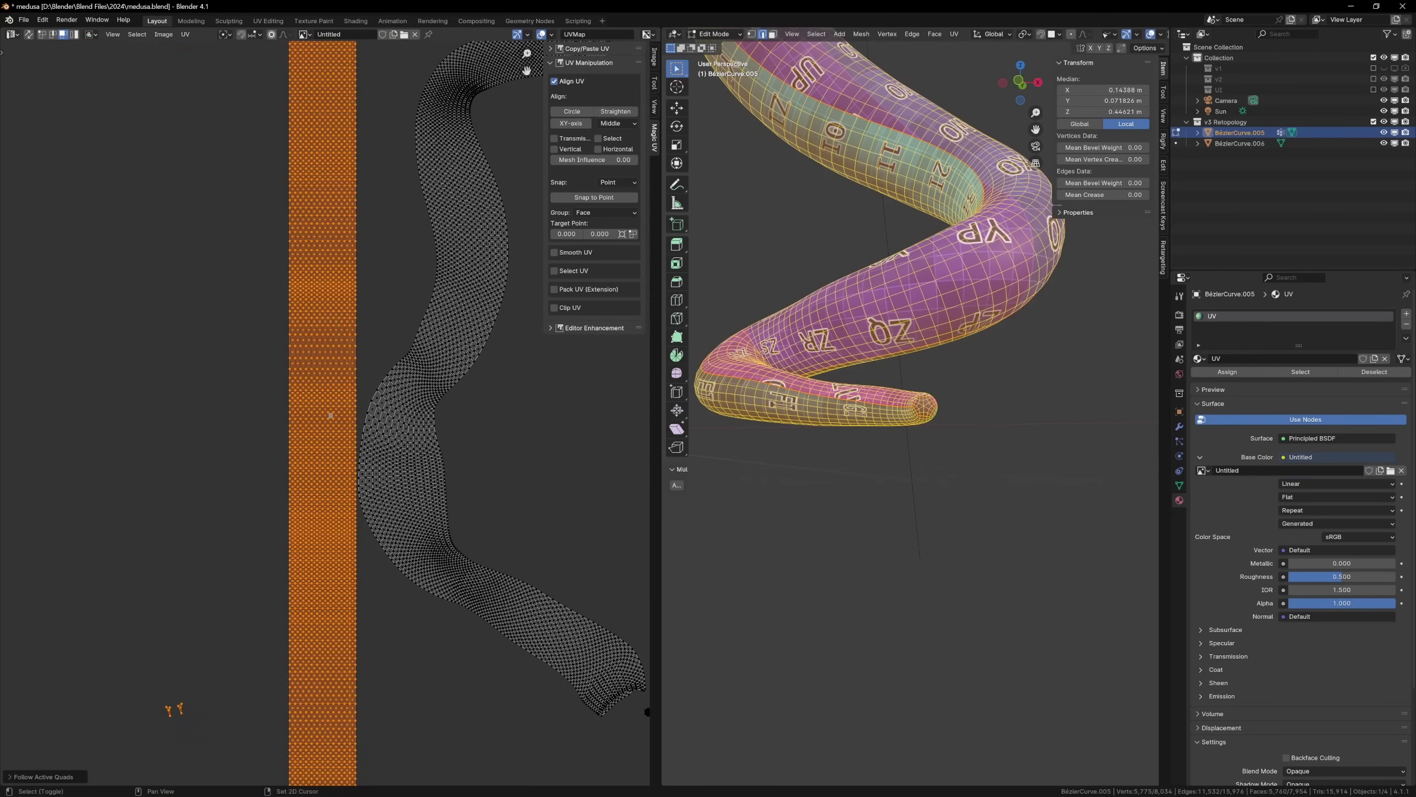
middle_click_drag(332, 416, 282, 417)
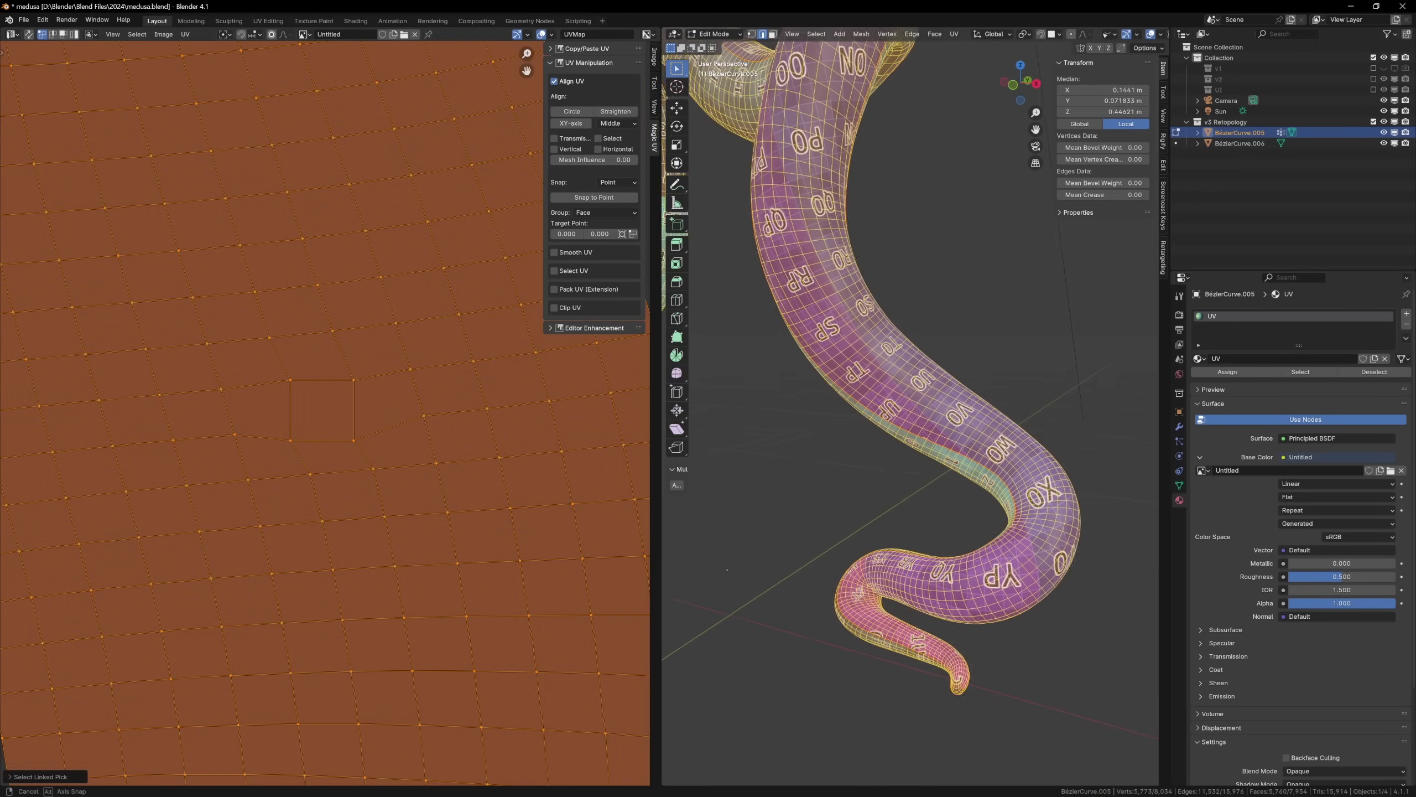
scroll(321, 432, "down", 5)
key("u")
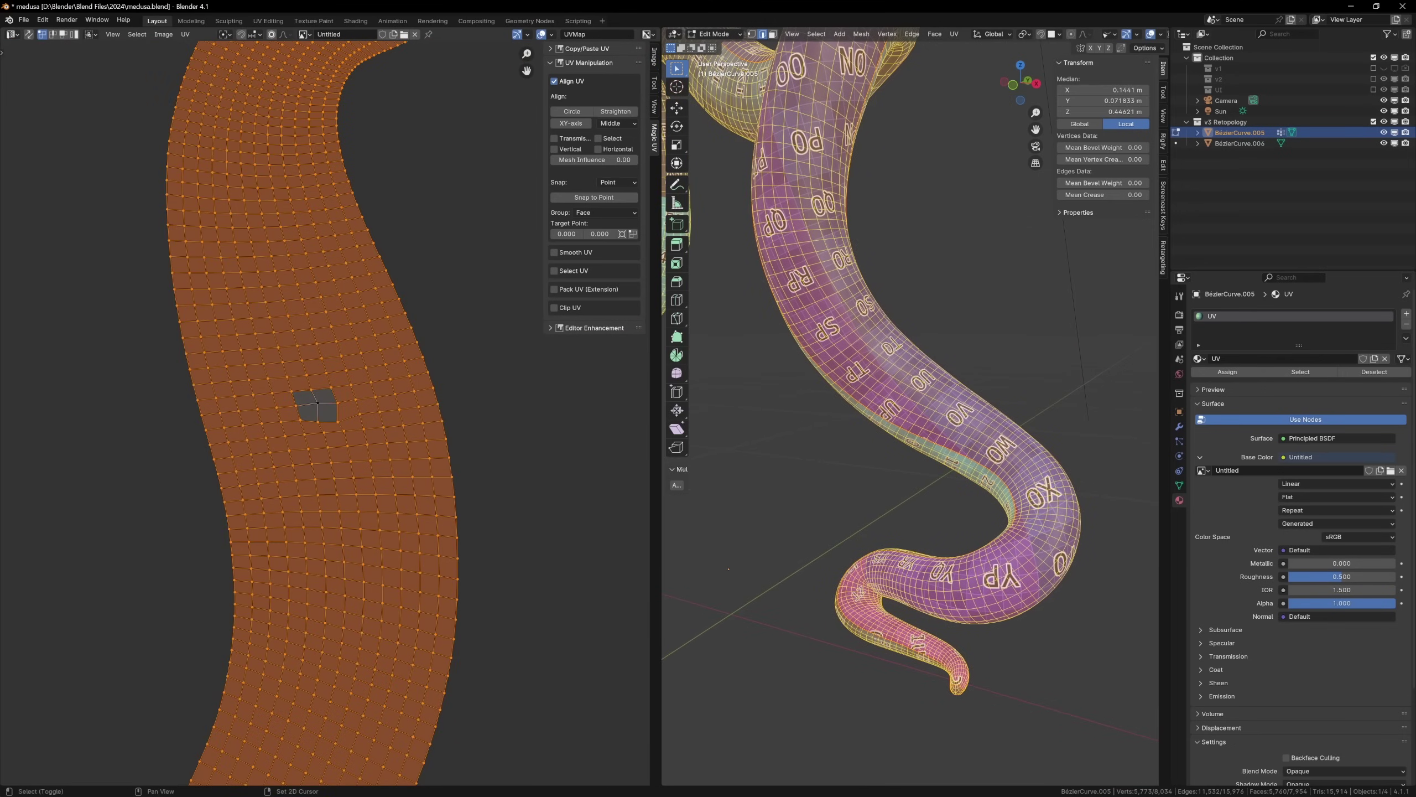
Straighten the UV strip to follow the squared face and inspect it up close
left_click(333, 430)
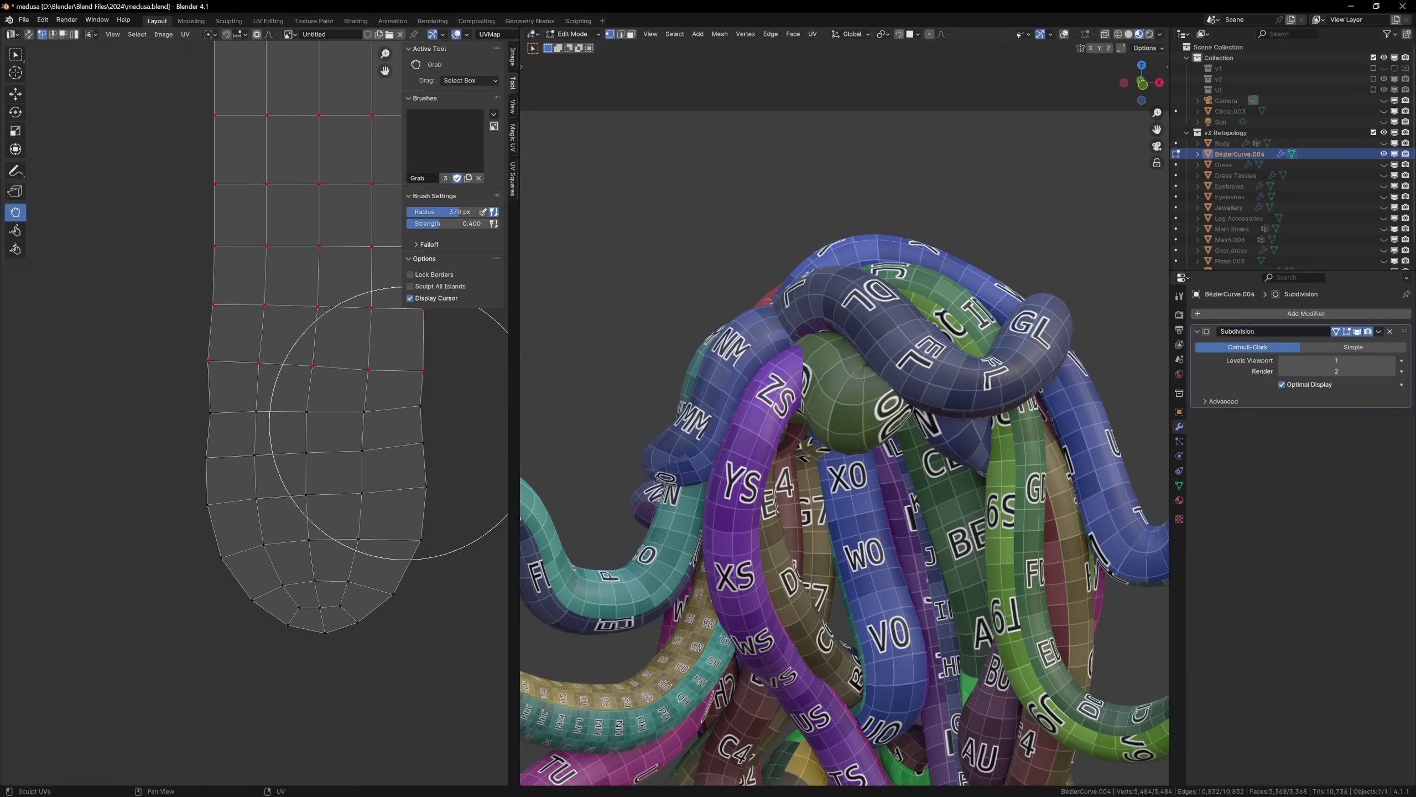
scroll(379, 507, "down", 2)
scroll(384, 476, "up", 3)
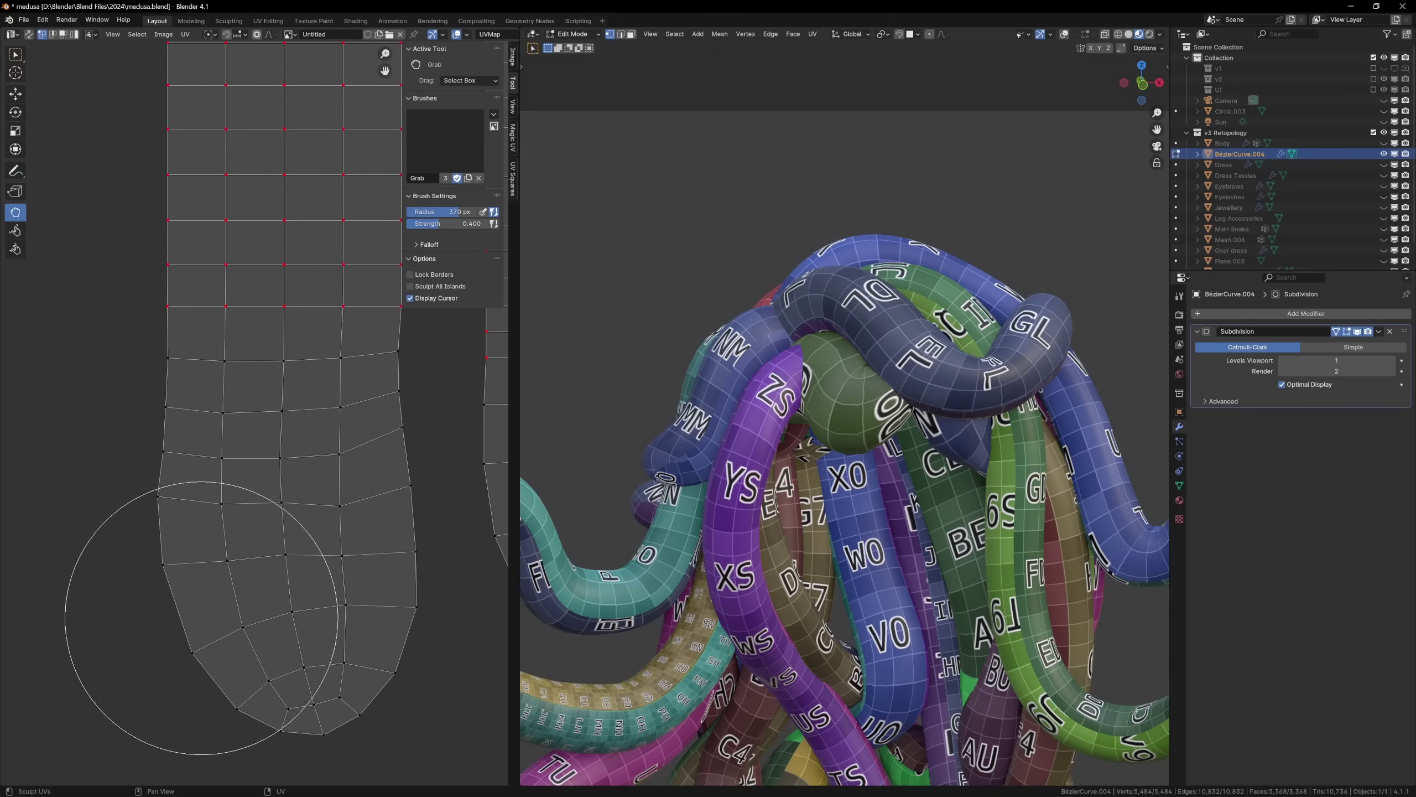
scroll(223, 608, "down", 5)
scroll(285, 446, "up", 5)
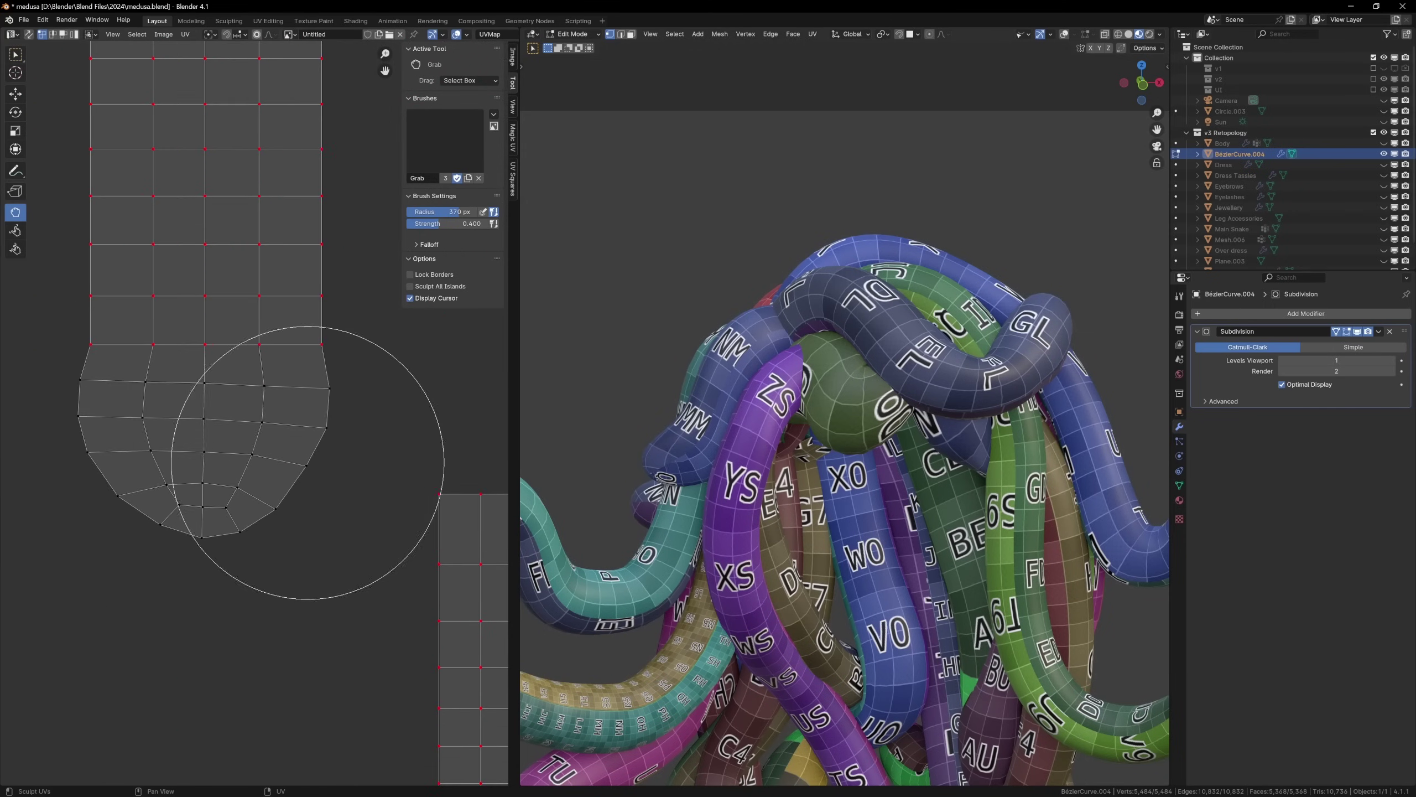
scroll(269, 600, "down", 2)
scroll(158, 554, "up", 2)
scroll(348, 380, "down", 2)
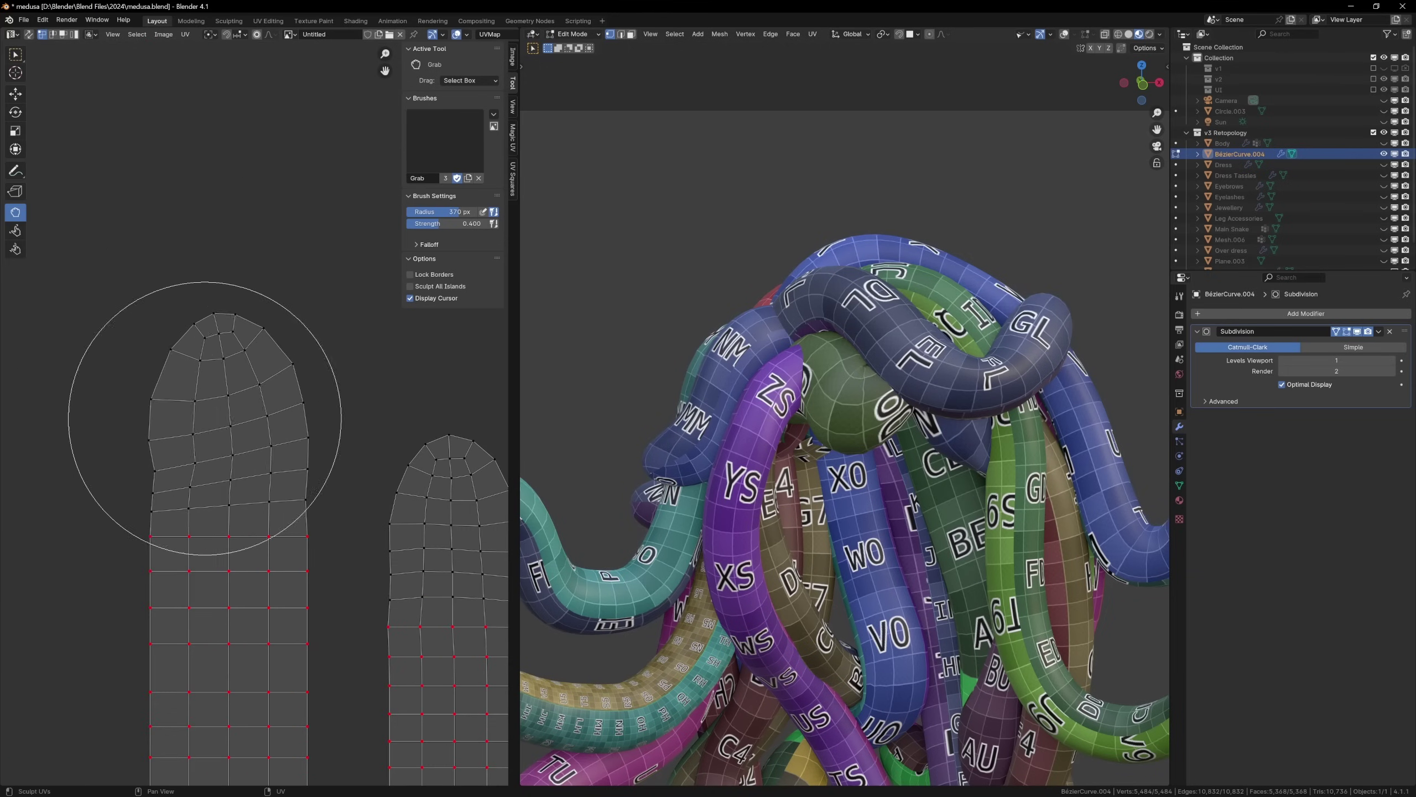
scroll(95, 490, "up", 1)
scroll(316, 373, "down", 6)
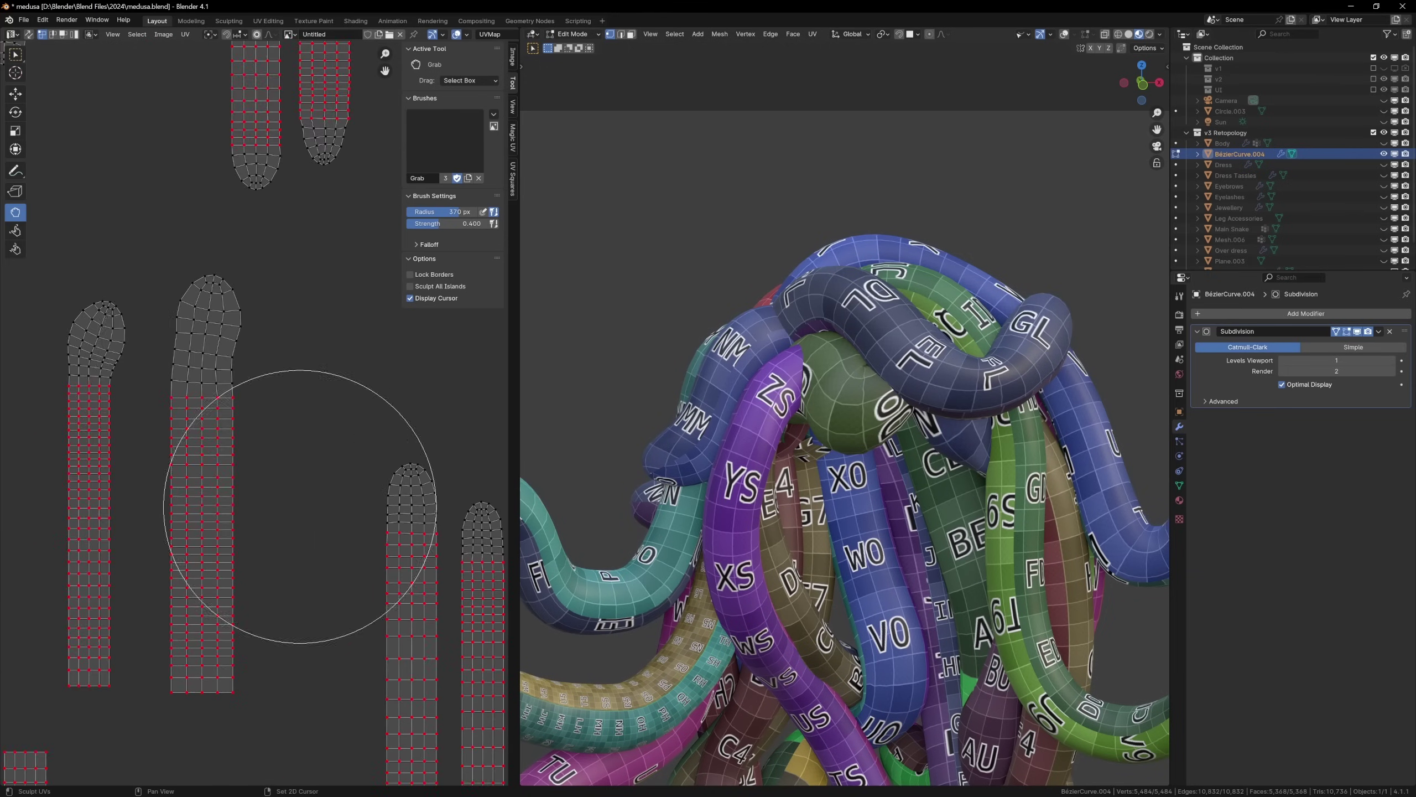
scroll(201, 413, "up", 4)
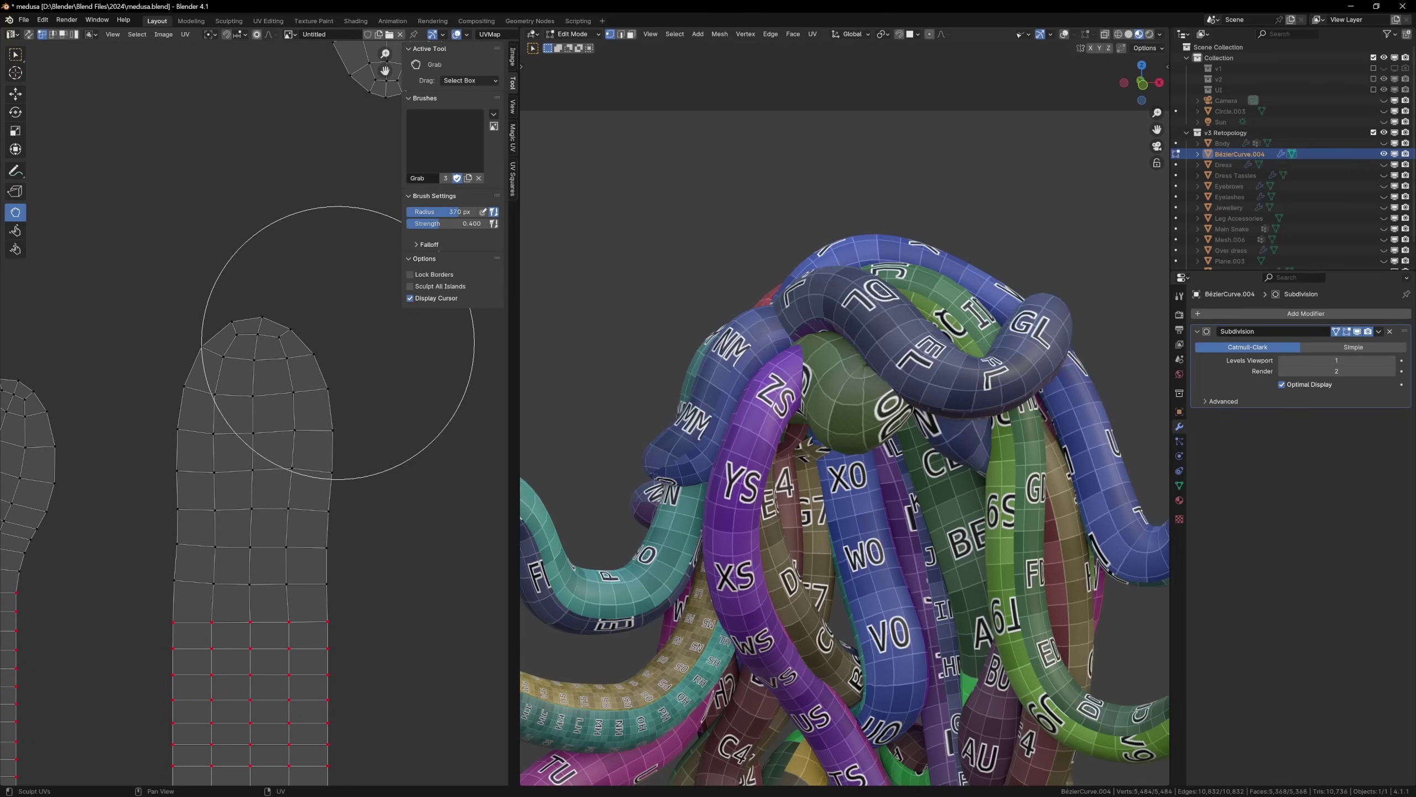
scroll(325, 345, "down", 2)
Pull the UV island tips with the Grab brush and move selected islands into new positions
left_click_drag(273, 413, 303, 399)
scroll(315, 424, "down", 3)
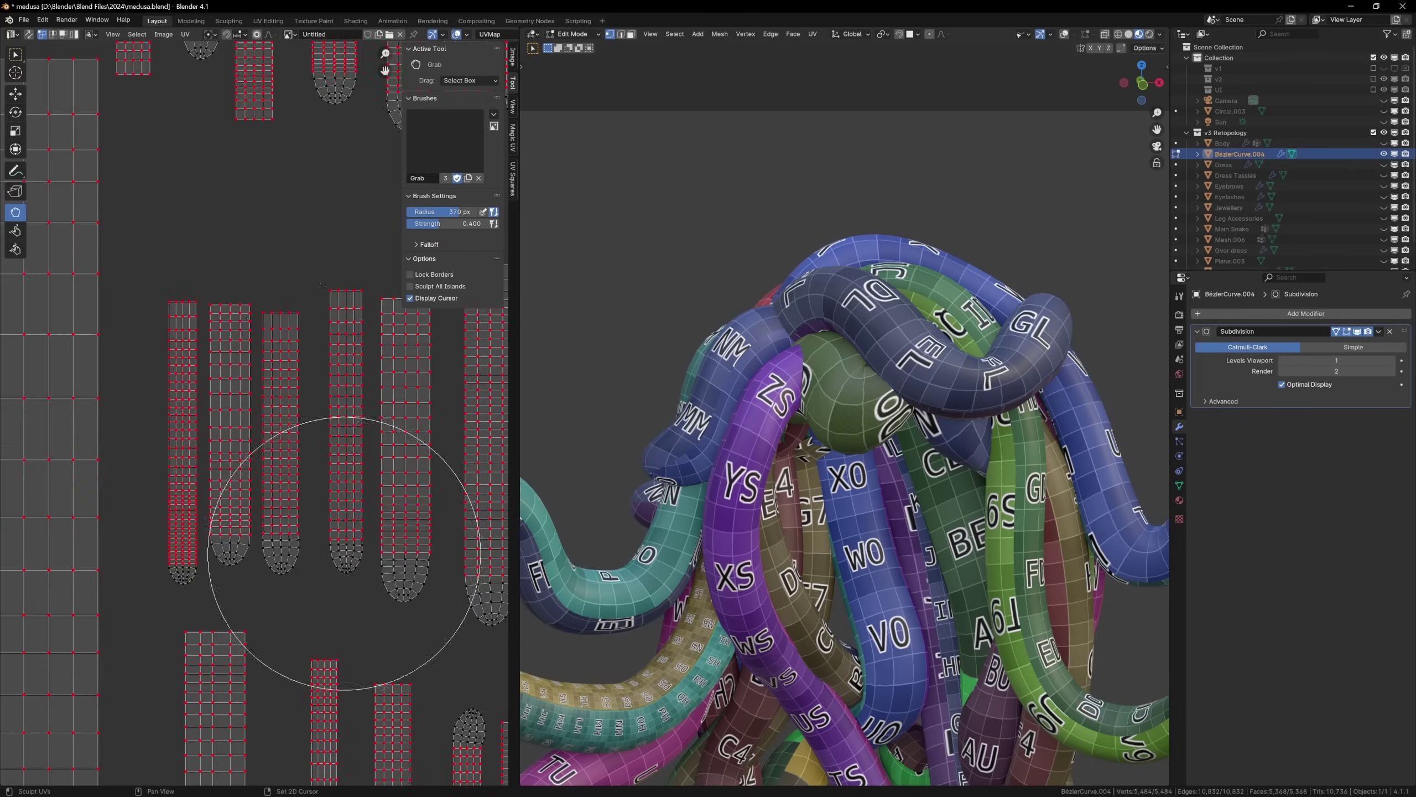
scroll(306, 459, "up", 3)
middle_click_drag(307, 449, 228, 458)
scroll(216, 650, "up", 1)
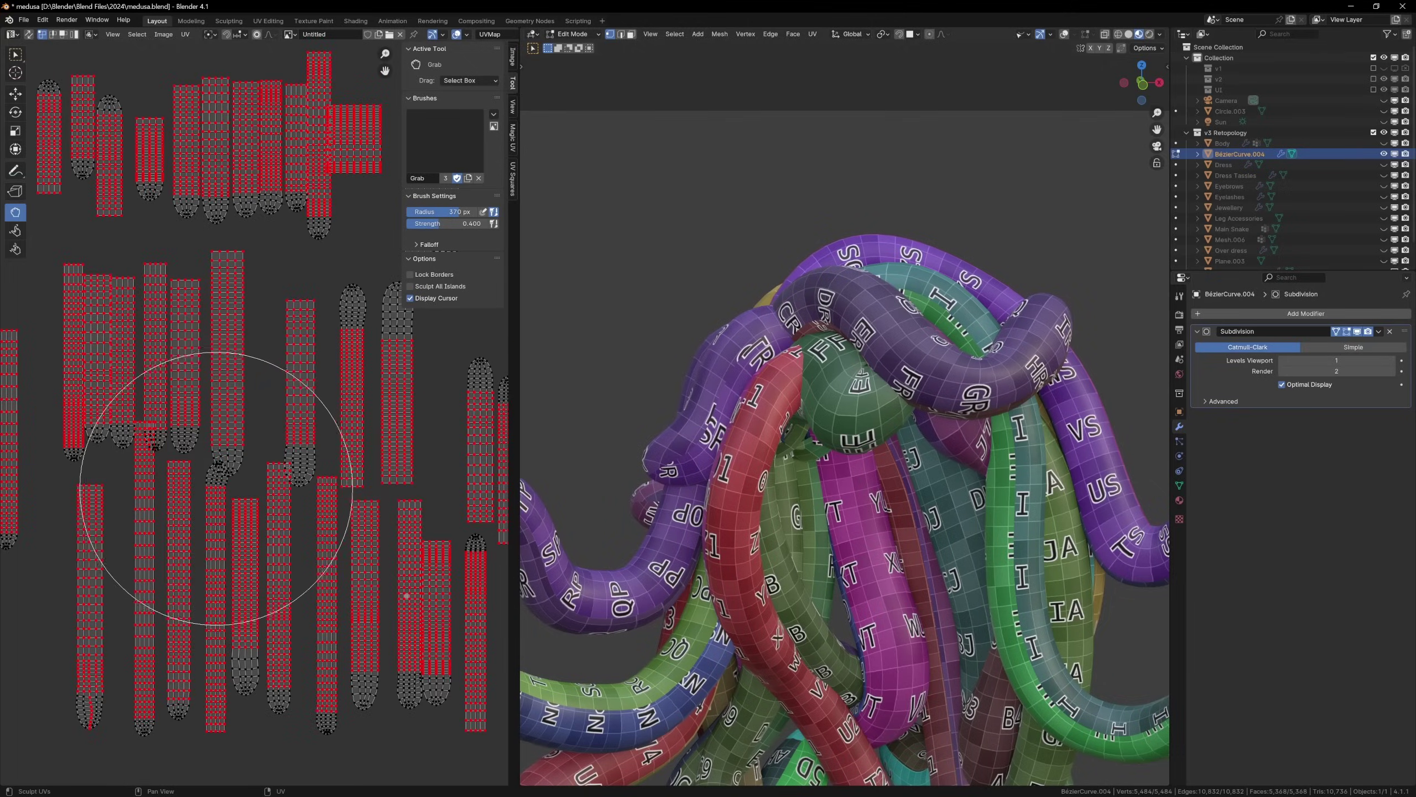
key("g")
left_click(290, 384)
key("alt+a")
scroll(312, 356, "up", 4)
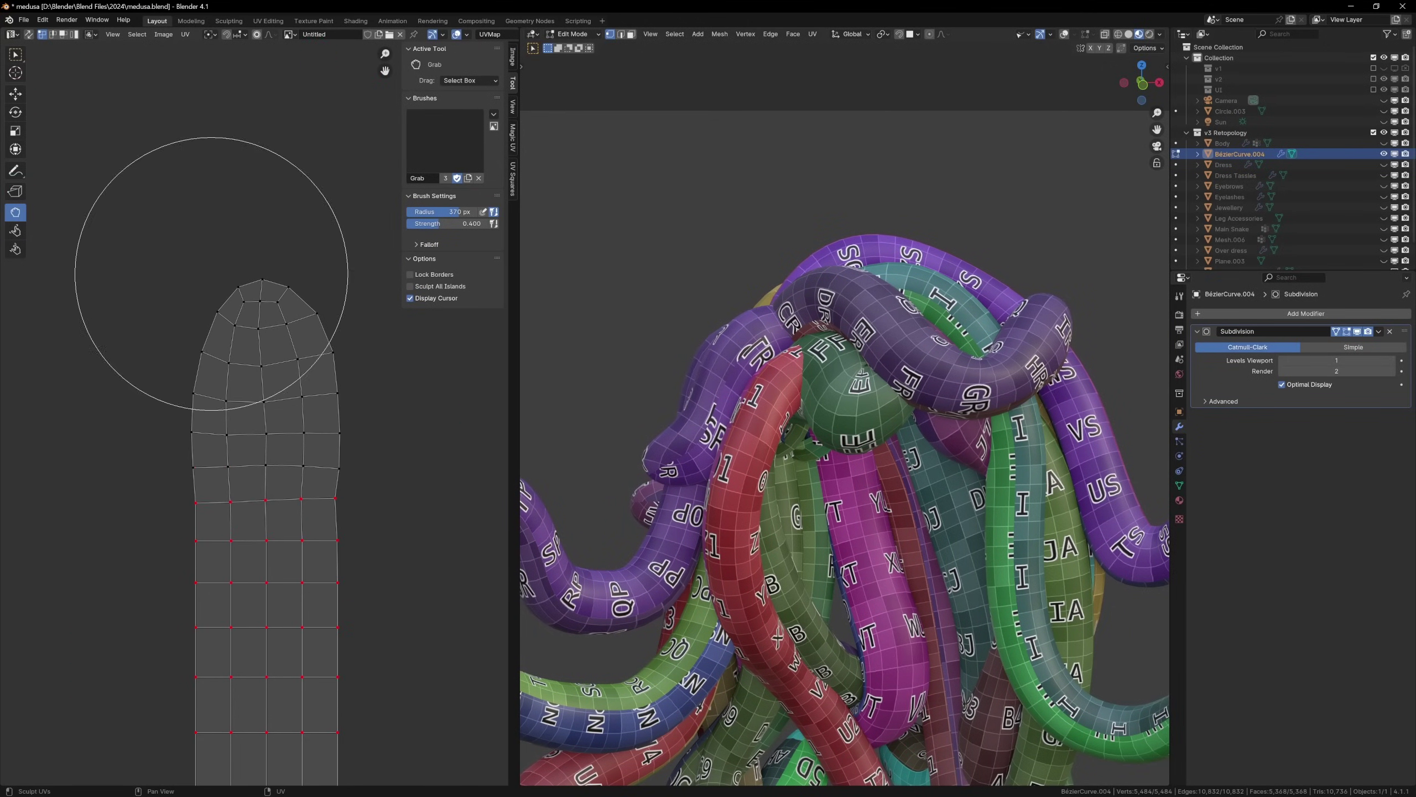
scroll(290, 491, "down", 1)
left_click(630, 34)
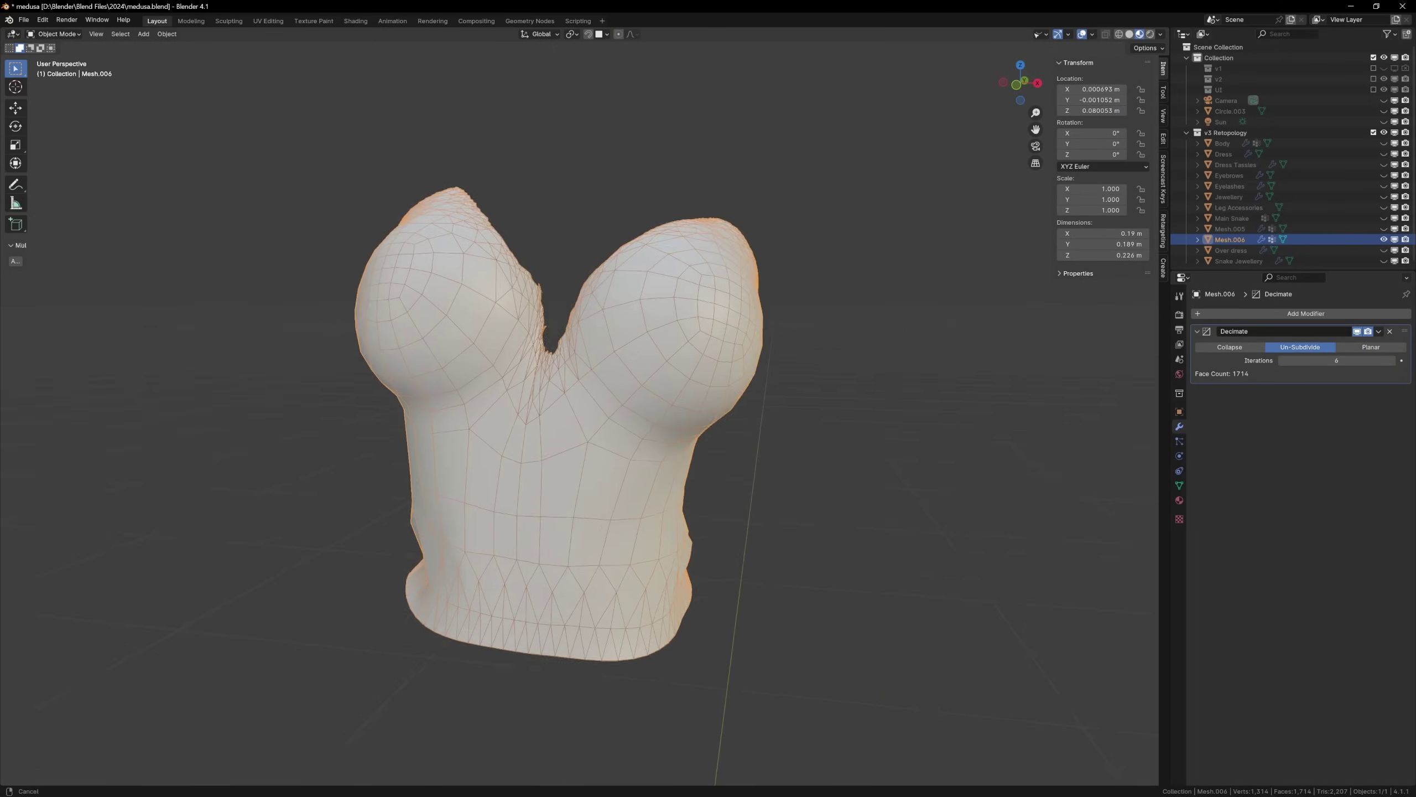
Apply the Decimate modifier to the bodice and delete its lower band of faces
key("ctrl+a")
key("Tab")
left_click(511, 565)
key("ctrl+KP_Add")
key("ctrl+KP_Add")
key("ctrl+KP_Add")
key("ctrl+KP_Add")
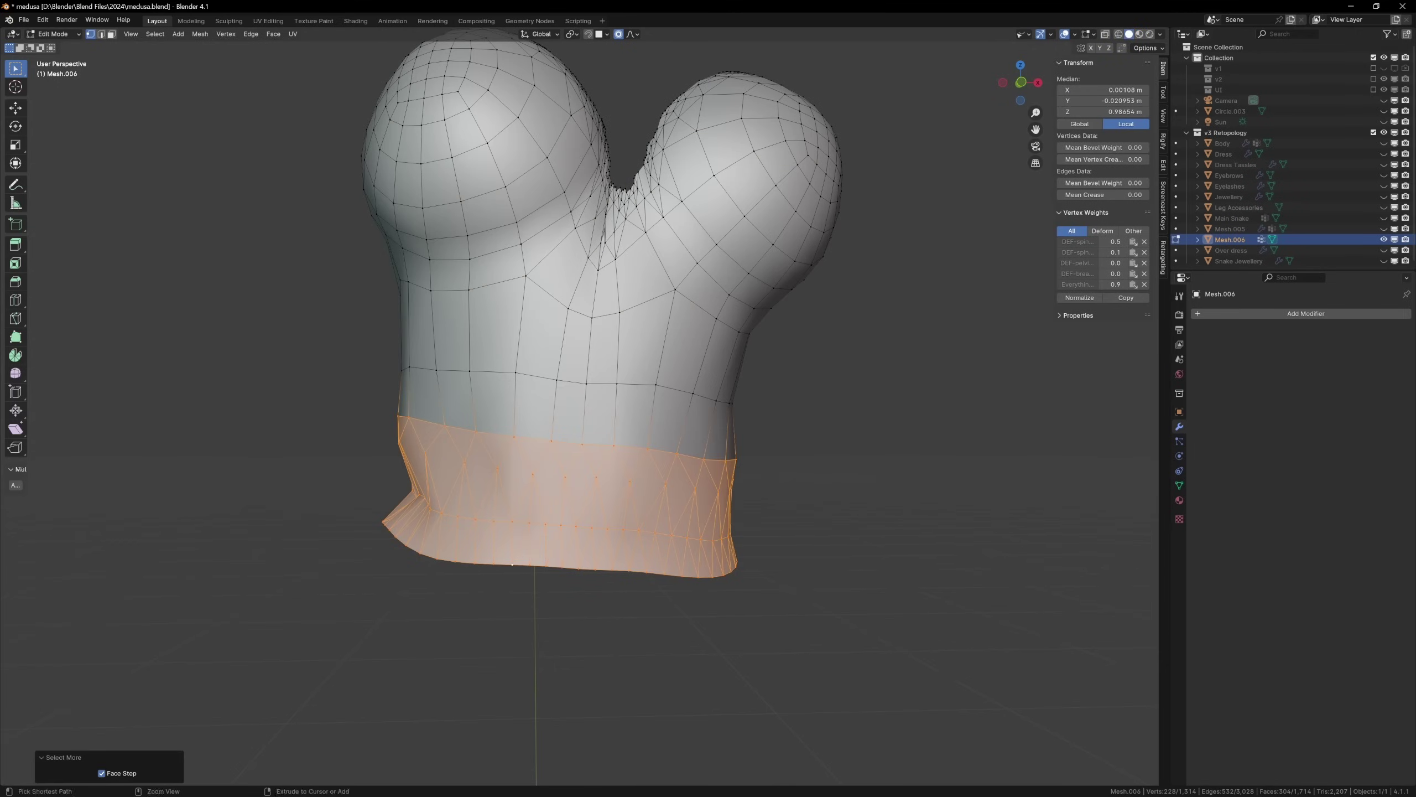
key("x")
In front see-through view, select and cut along the bodice's bottom-left edge
key("f")
key("KP_1")
key("shift+z")
key("c")
left_click_drag(410, 441, 513, 470)
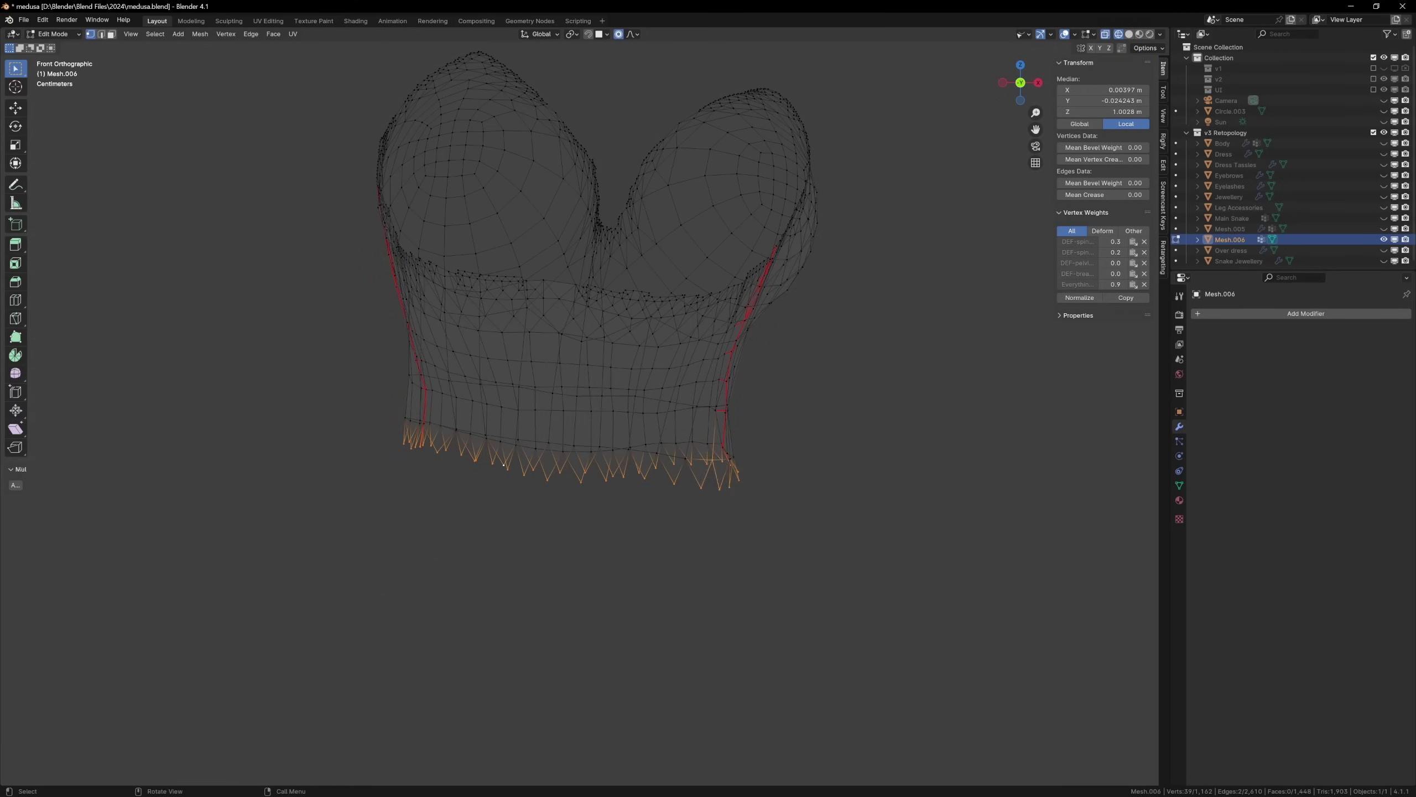
middle_click_drag(504, 466, 558, 391)
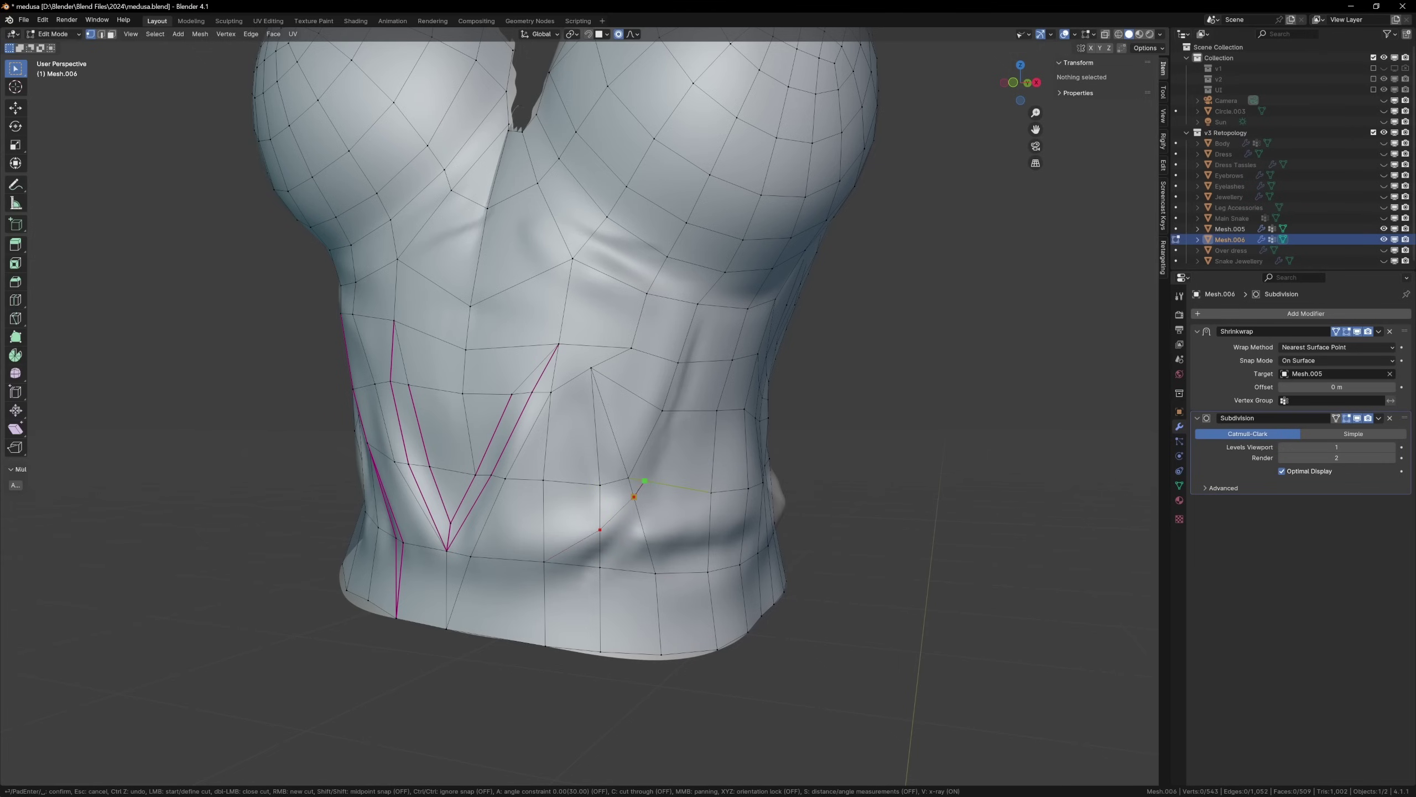
key("Return")
Knife-cut new edges down the torso side and reposition a vertex with soft falloff
key("k")
left_click(579, 566)
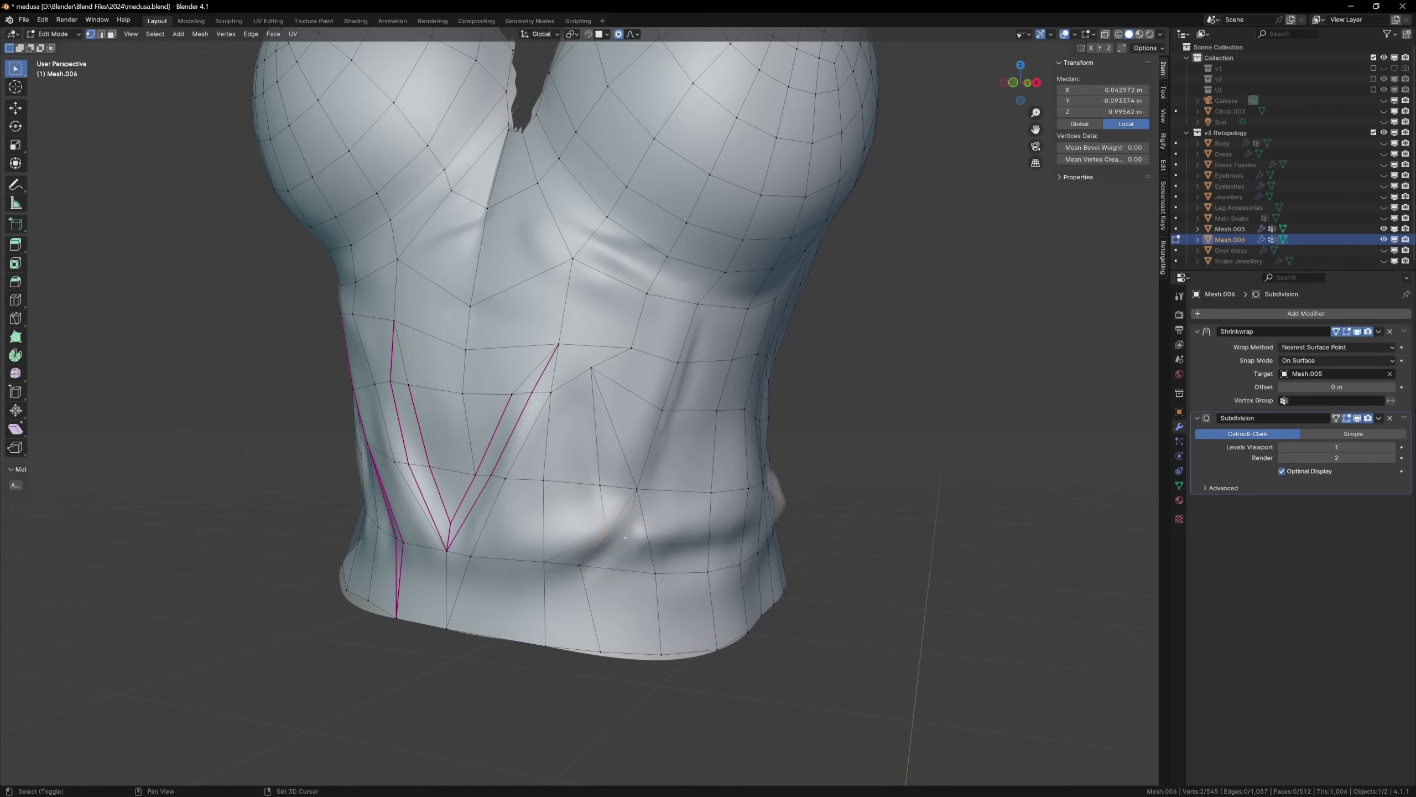
key("1")
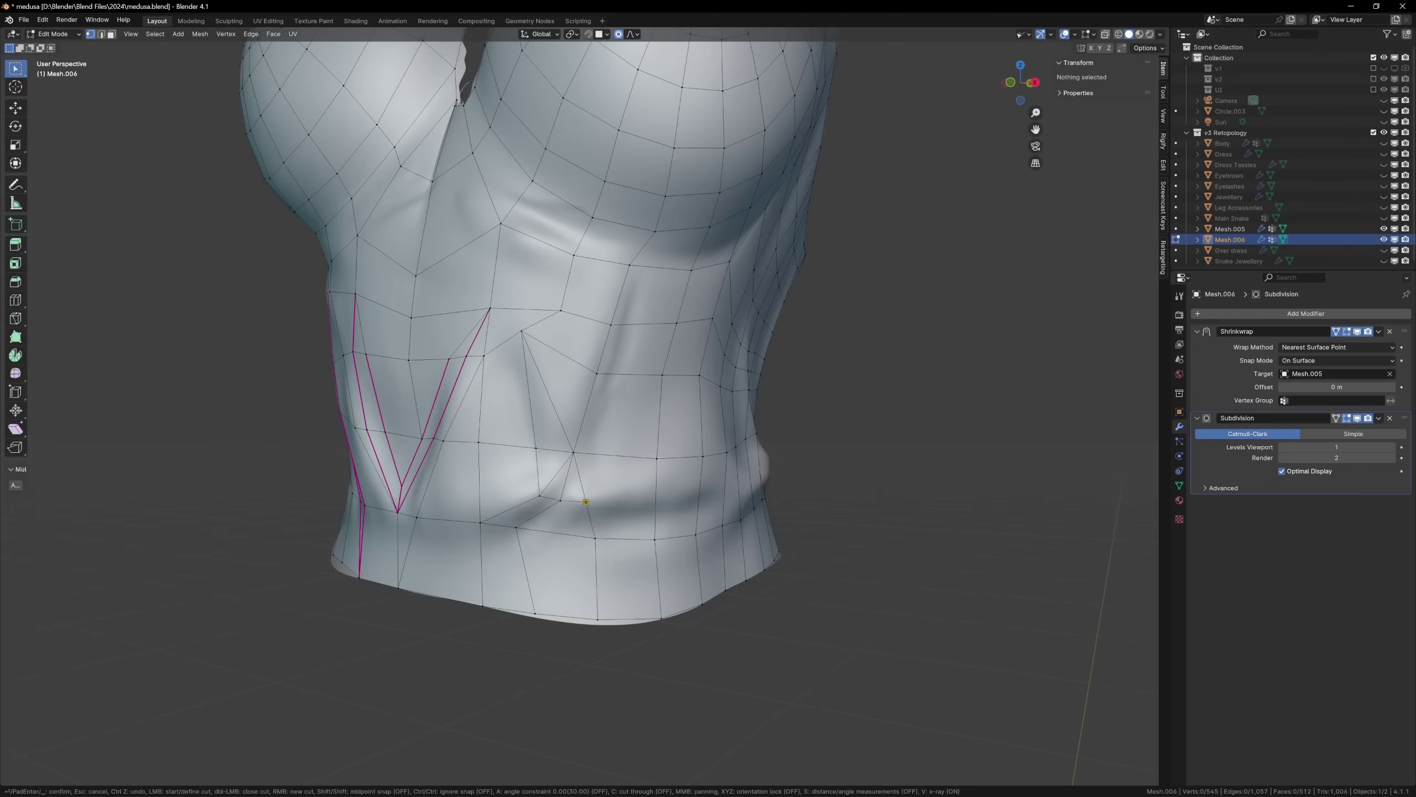
middle_click_drag(585, 502, 671, 393)
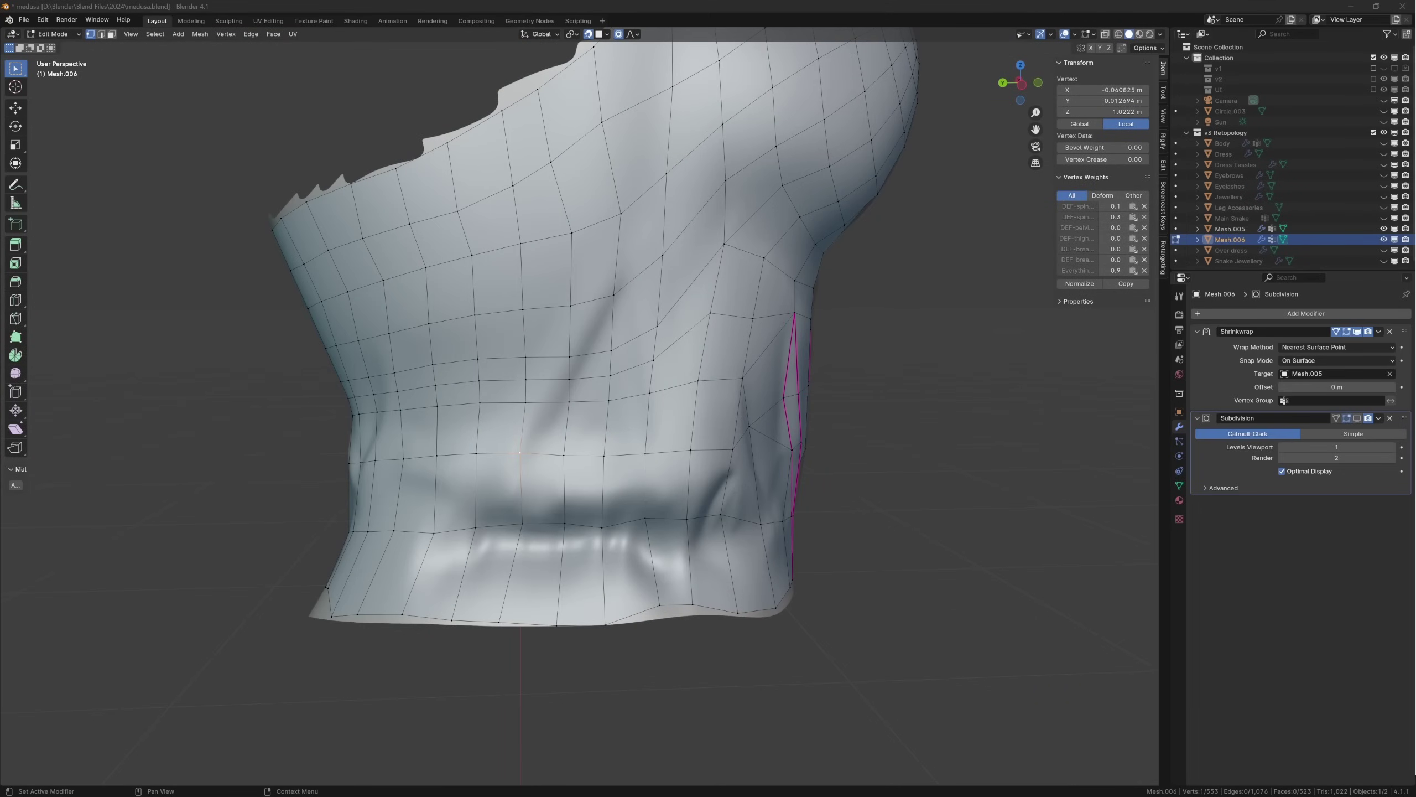
key("k")
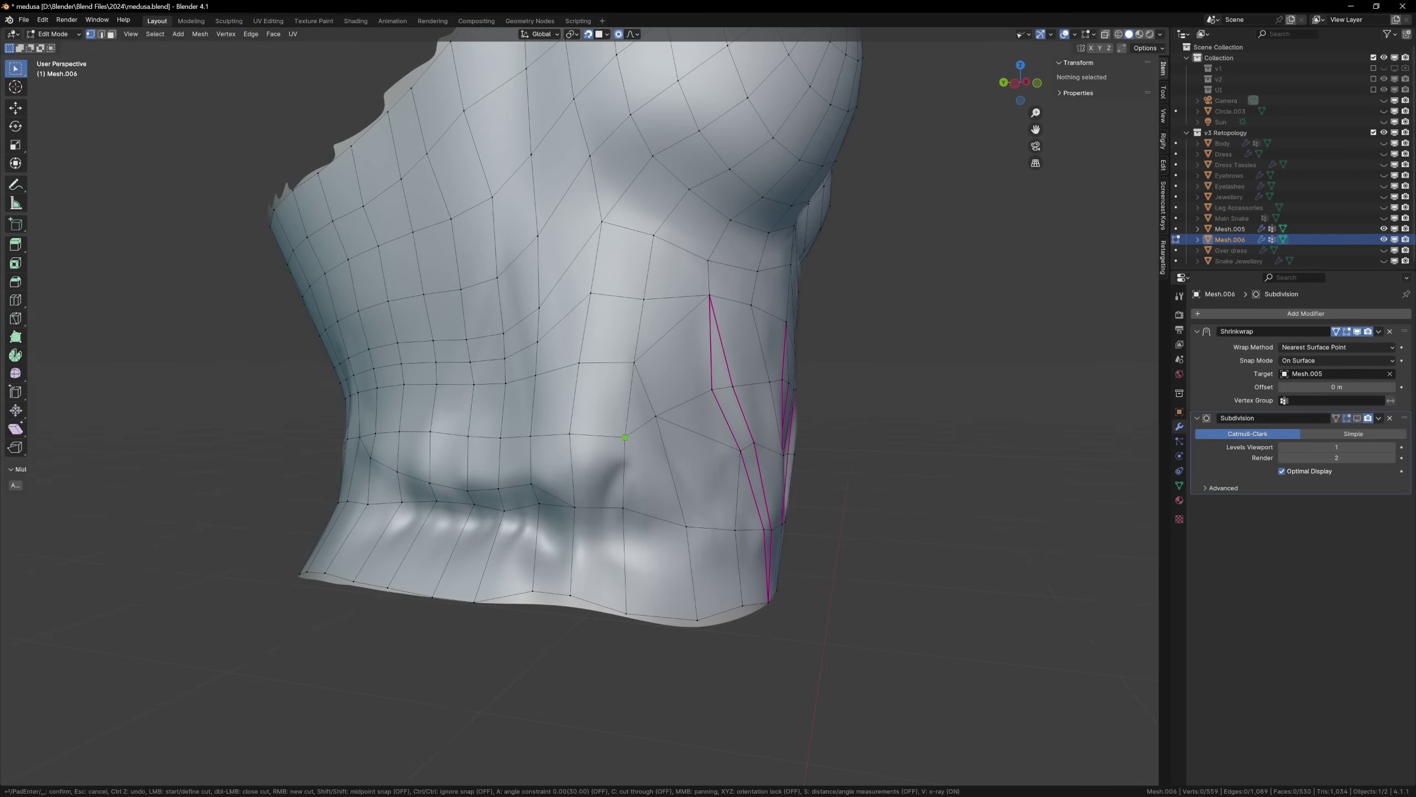
left_click(427, 443)
key("g")
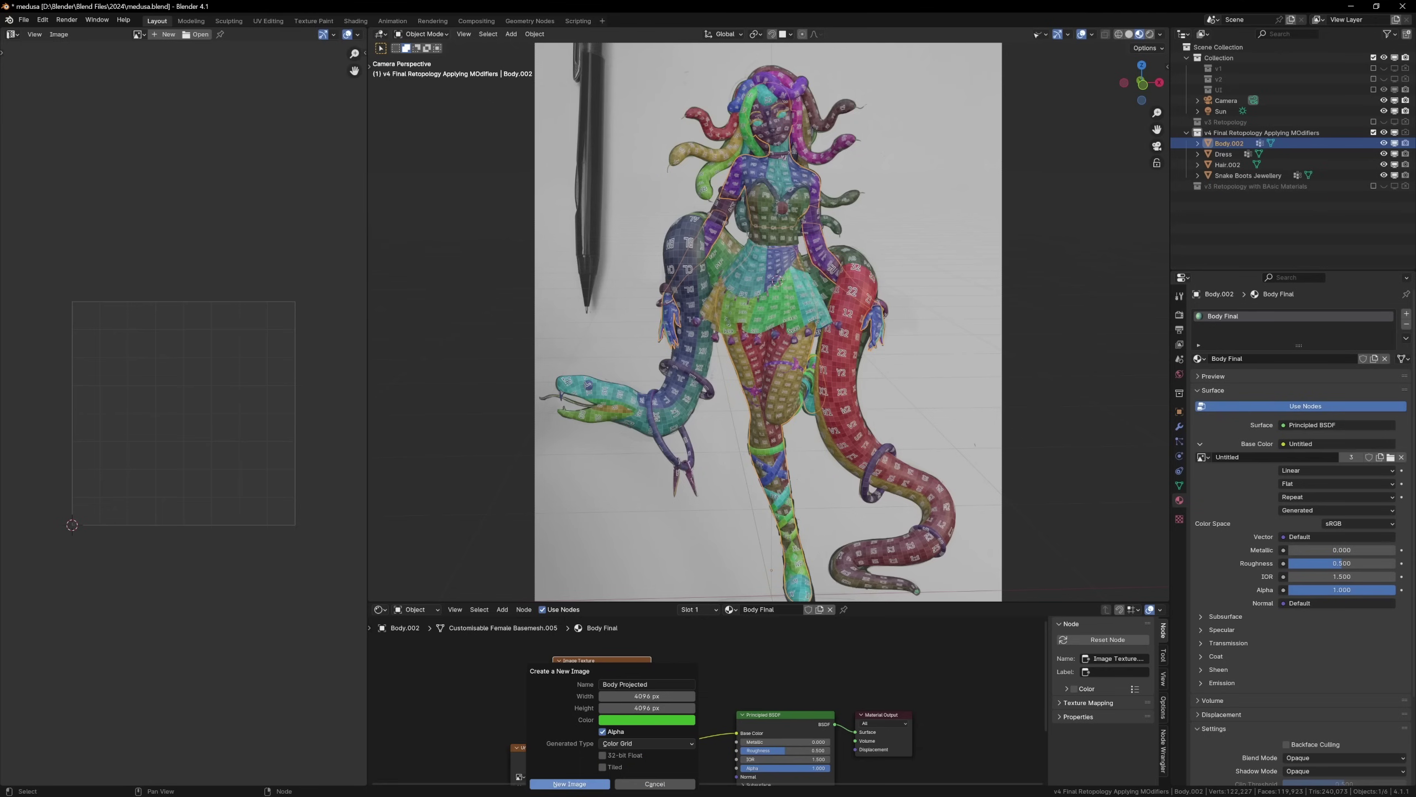
Create the Body Projected image and project the body's UVs from the camera view
key("Return")
key("g")
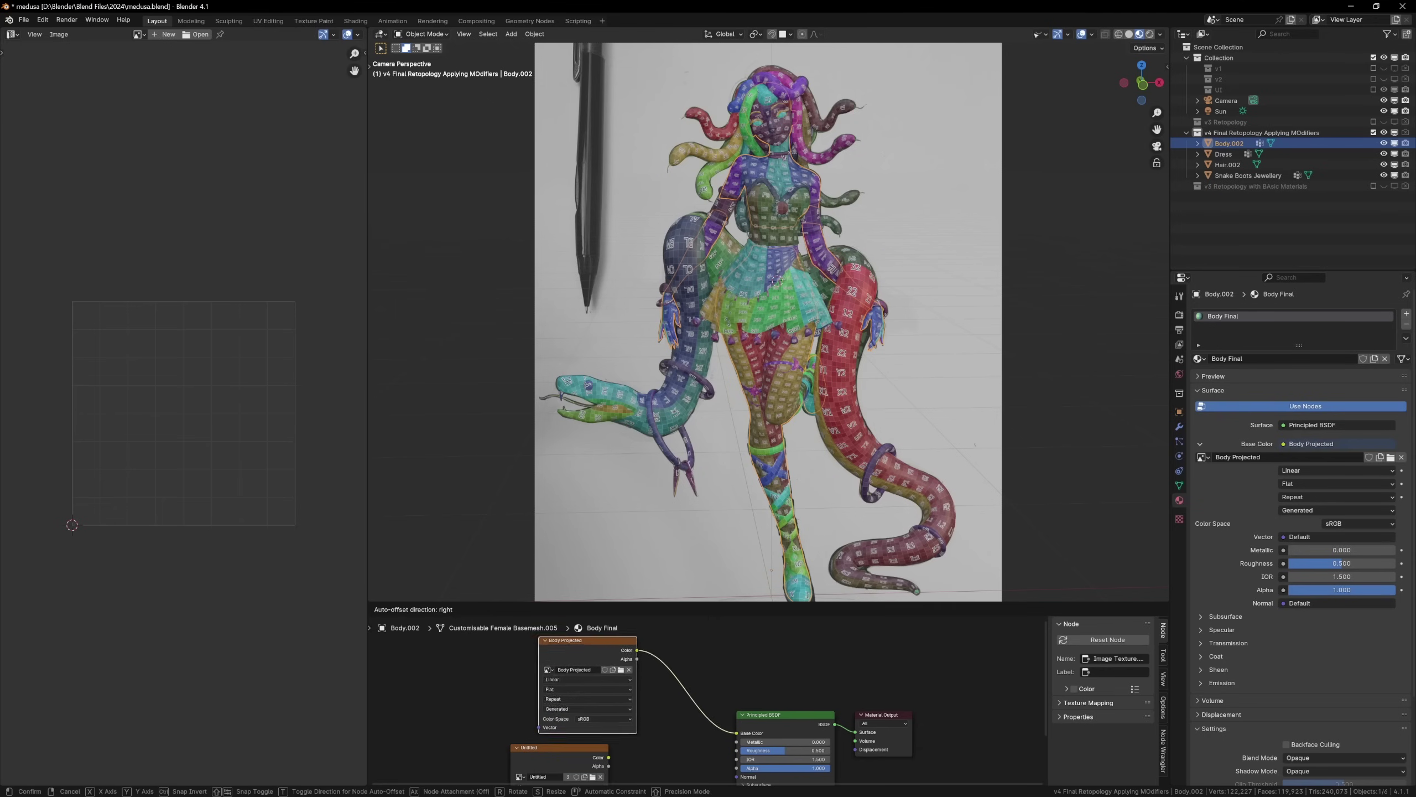
scroll(769, 322, "down", 1)
left_click(1179, 485)
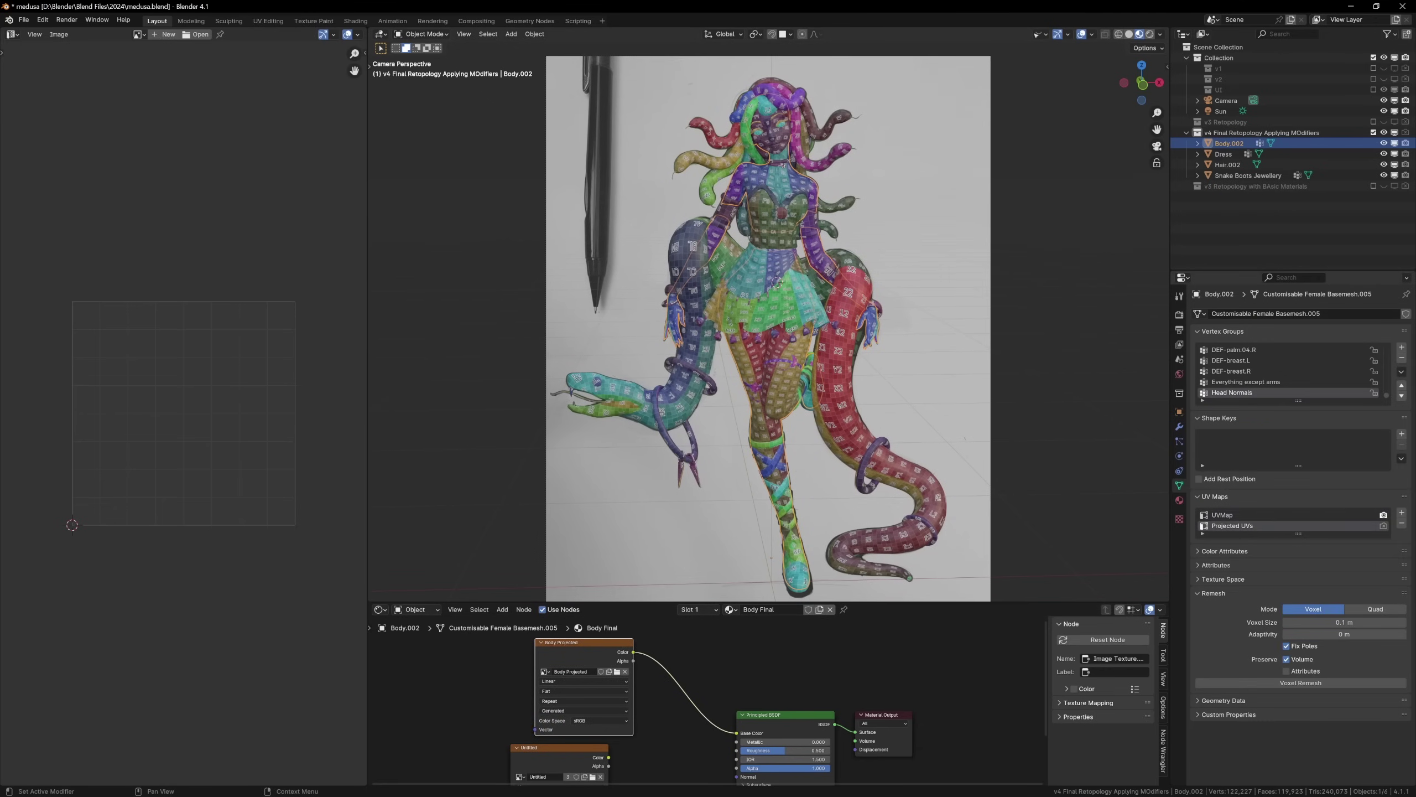
key("Tab")
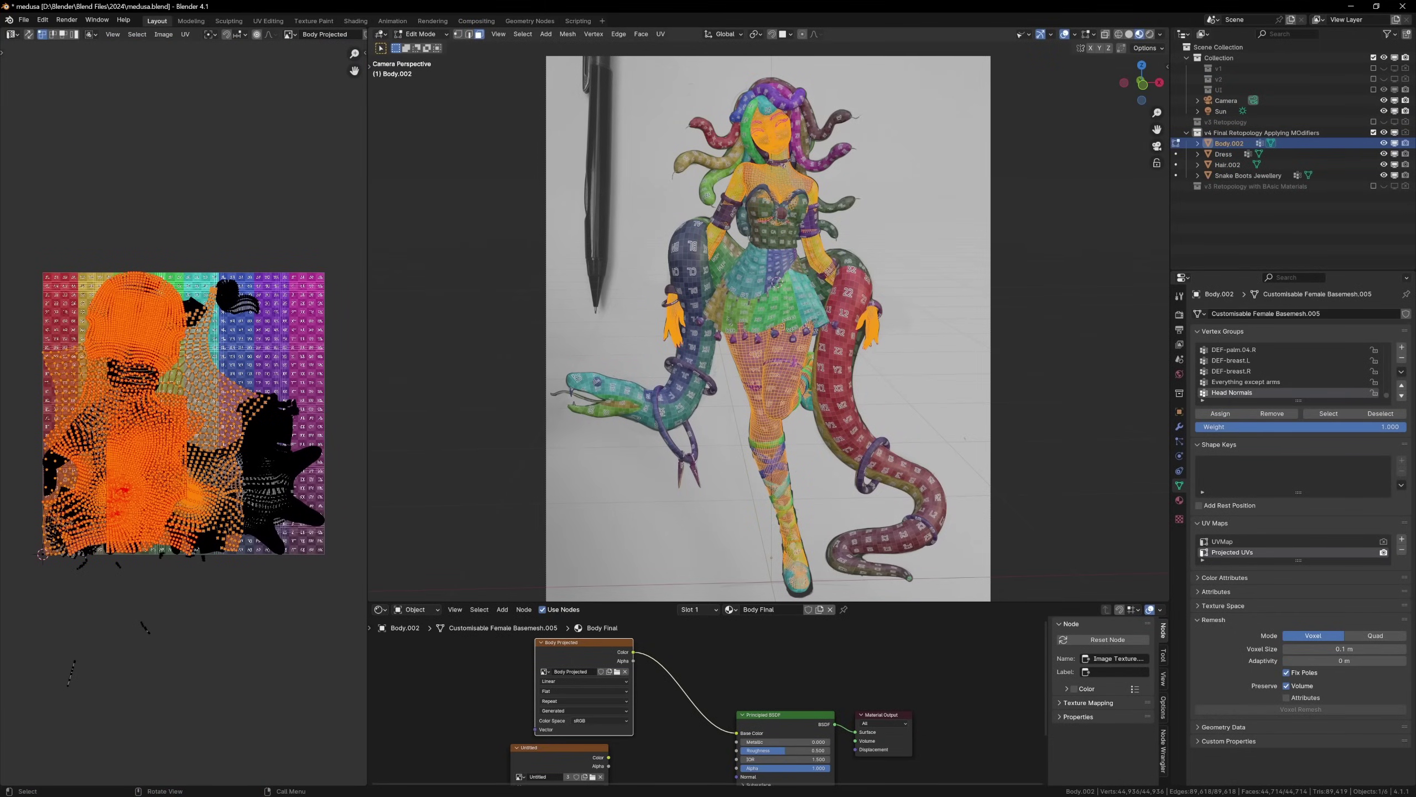
key("u")
left_click(804, 368)
key("Tab")
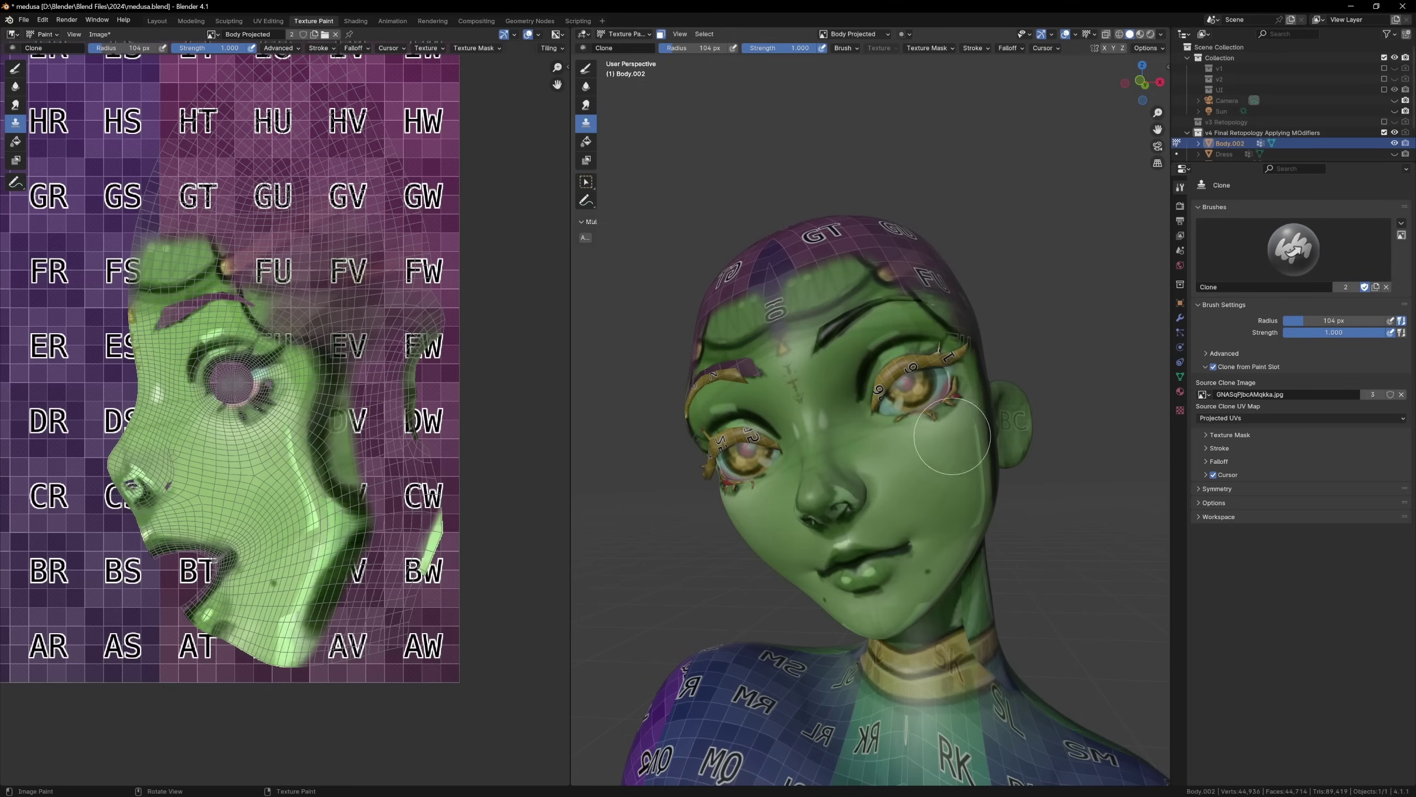
Clone-paint the reference face and skin onto the neck, chest, left cheek and ear
middle_click_drag(952, 435, 937, 424)
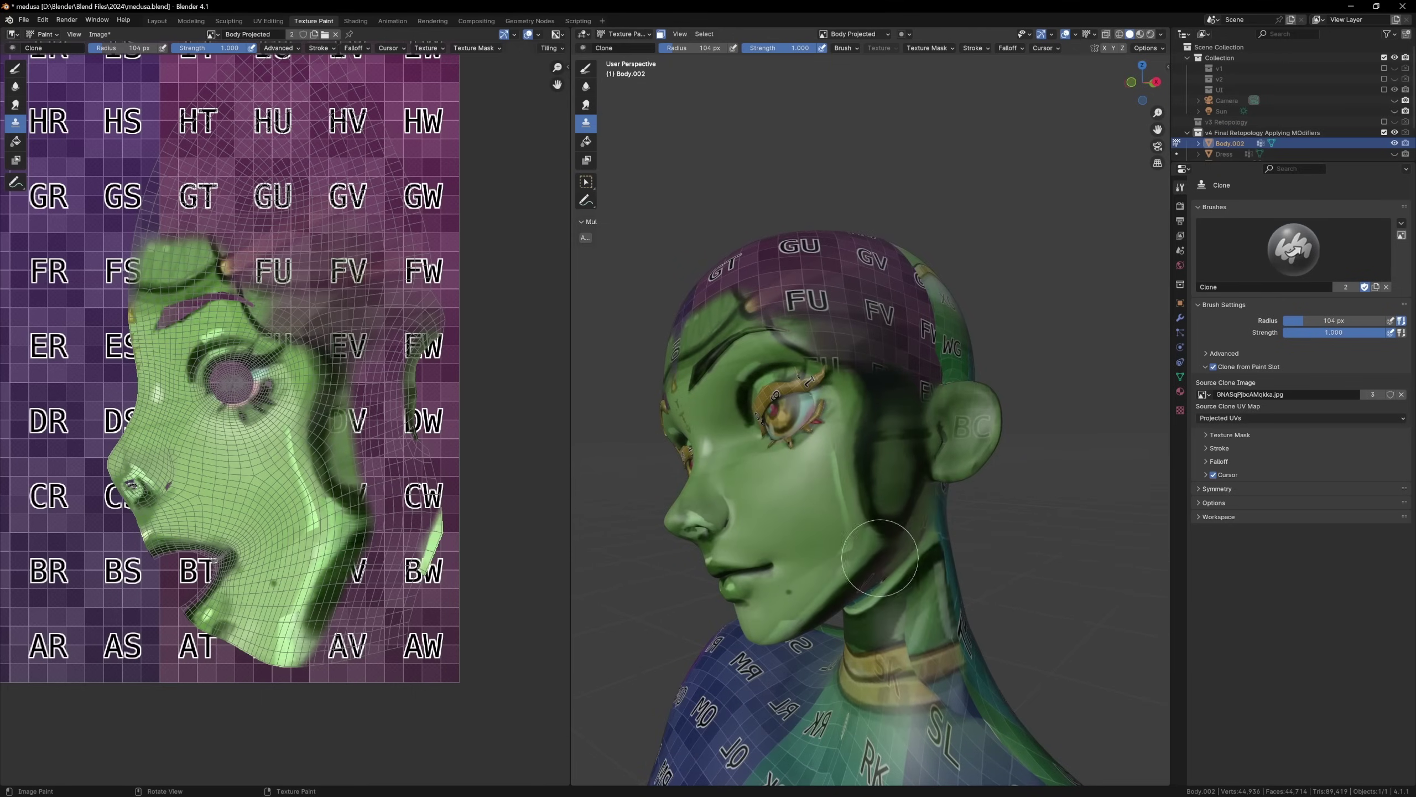
scroll(937, 423, "down", 3)
key("f")
left_click(981, 502)
left_click_drag(947, 502, 1065, 569)
middle_click_drag(1065, 569, 1013, 519)
mouse_move(1013, 518)
left_mouse_down()
mouse_move(864, 642)
mouse_move(680, 616)
left_mouse_up()
mouse_move(680, 616)
middle_mouse_down()
mouse_move(892, 346)
mouse_move(894, 439)
middle_mouse_up()
left_click_drag(895, 439, 857, 300)
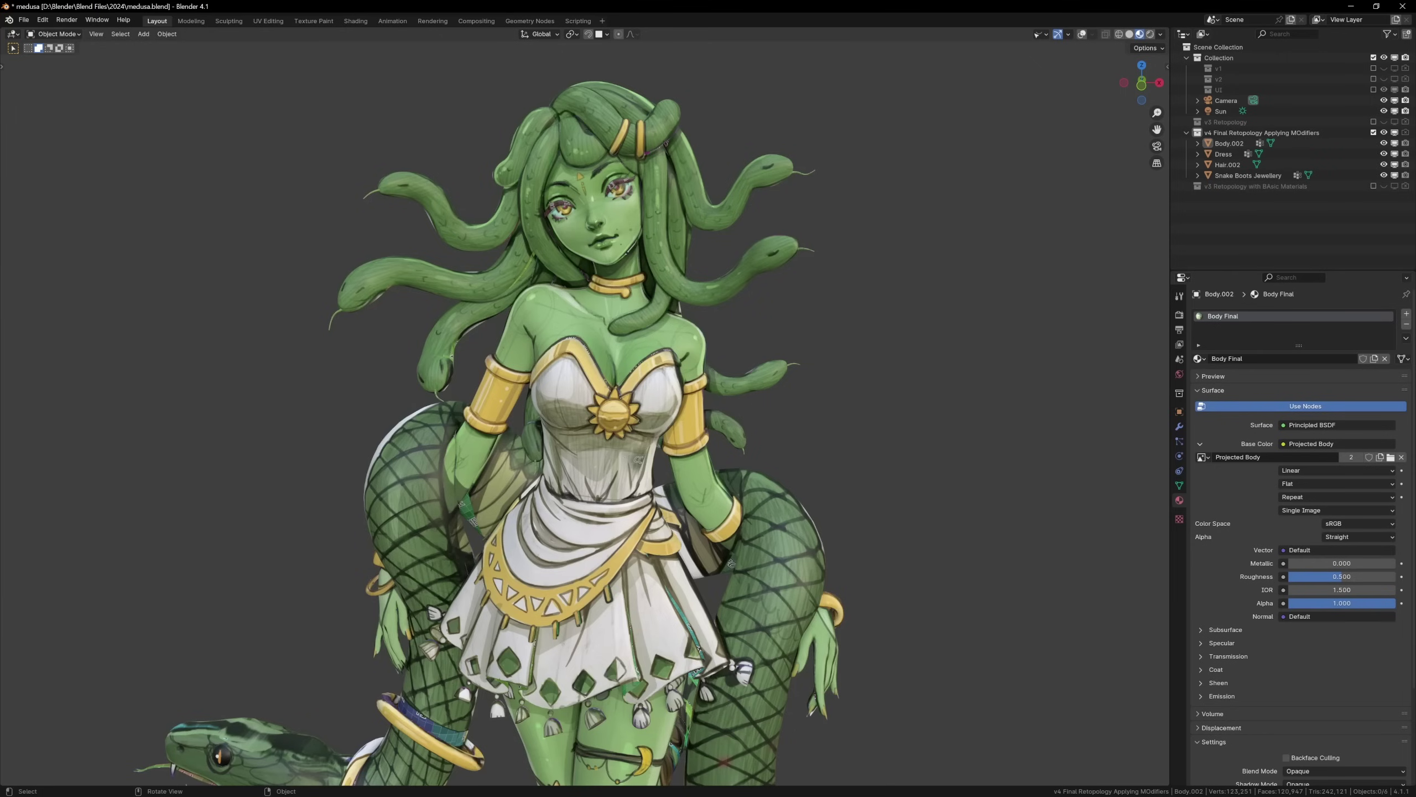
mouse_move(557, 390)
middle_mouse_down()
mouse_move(804, 381)
mouse_move(630, 383)
middle_mouse_up()
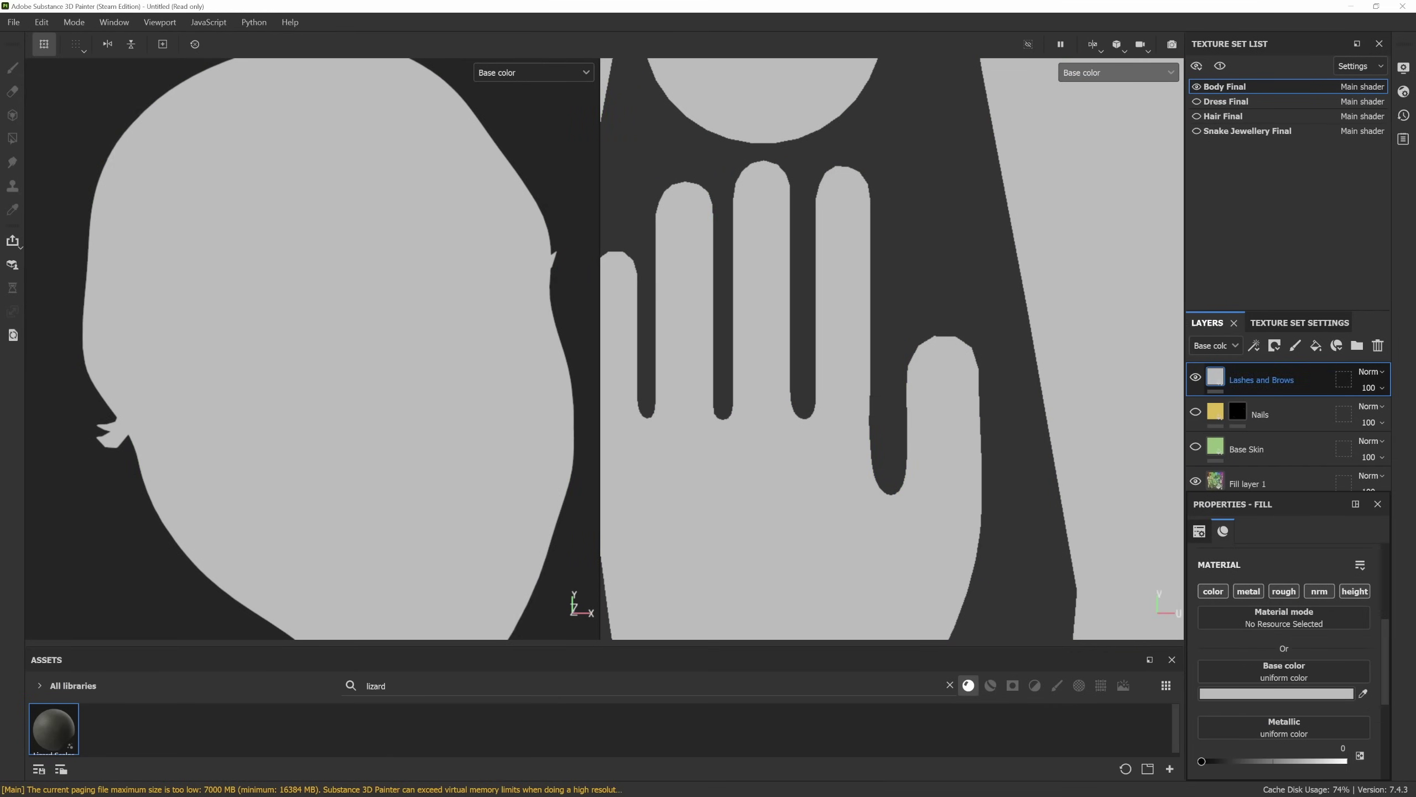
Colour the Lashes and Brows layer dark green and polygon-fill its mask on brow and lash faces
left_click(1277, 692)
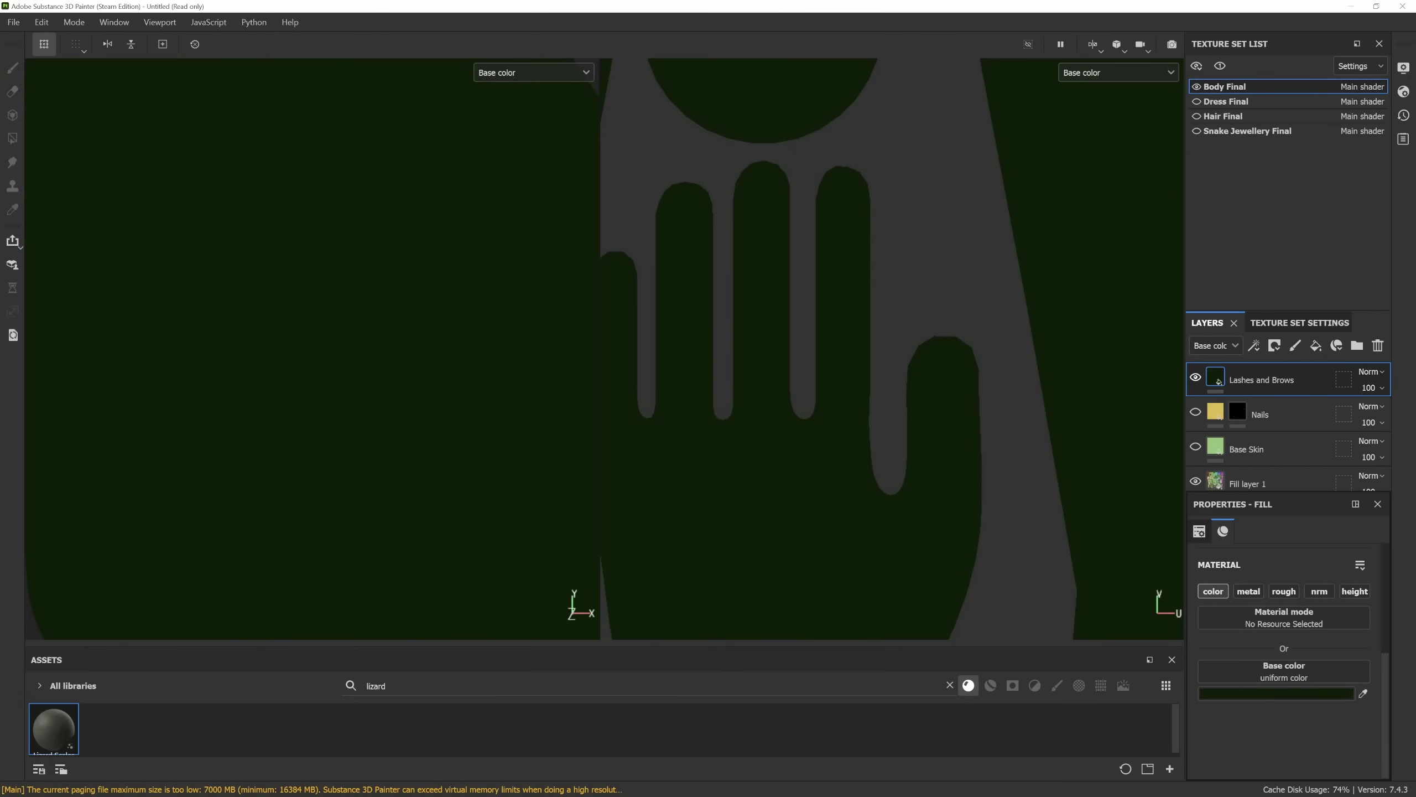
key("4")
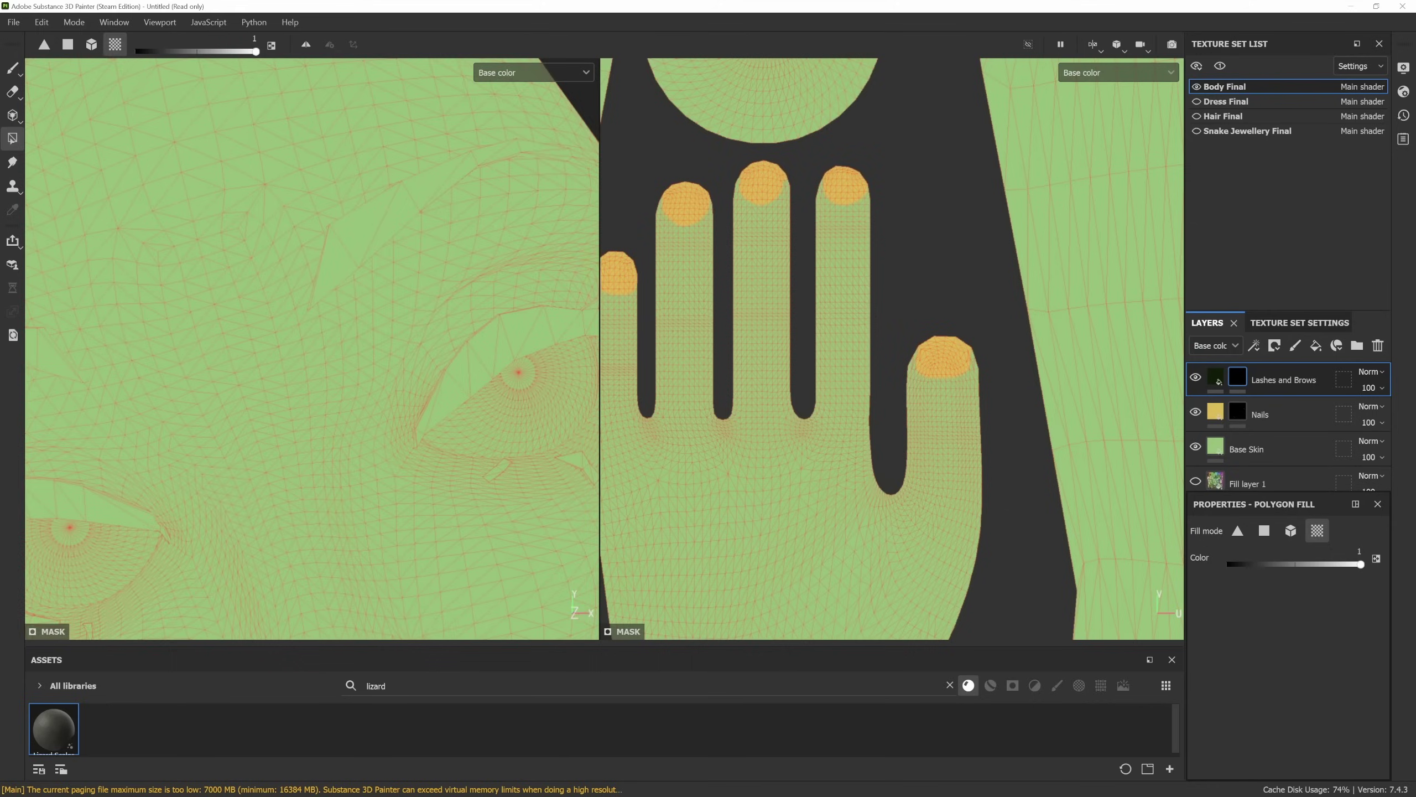
scroll(312, 348, "down", 5)
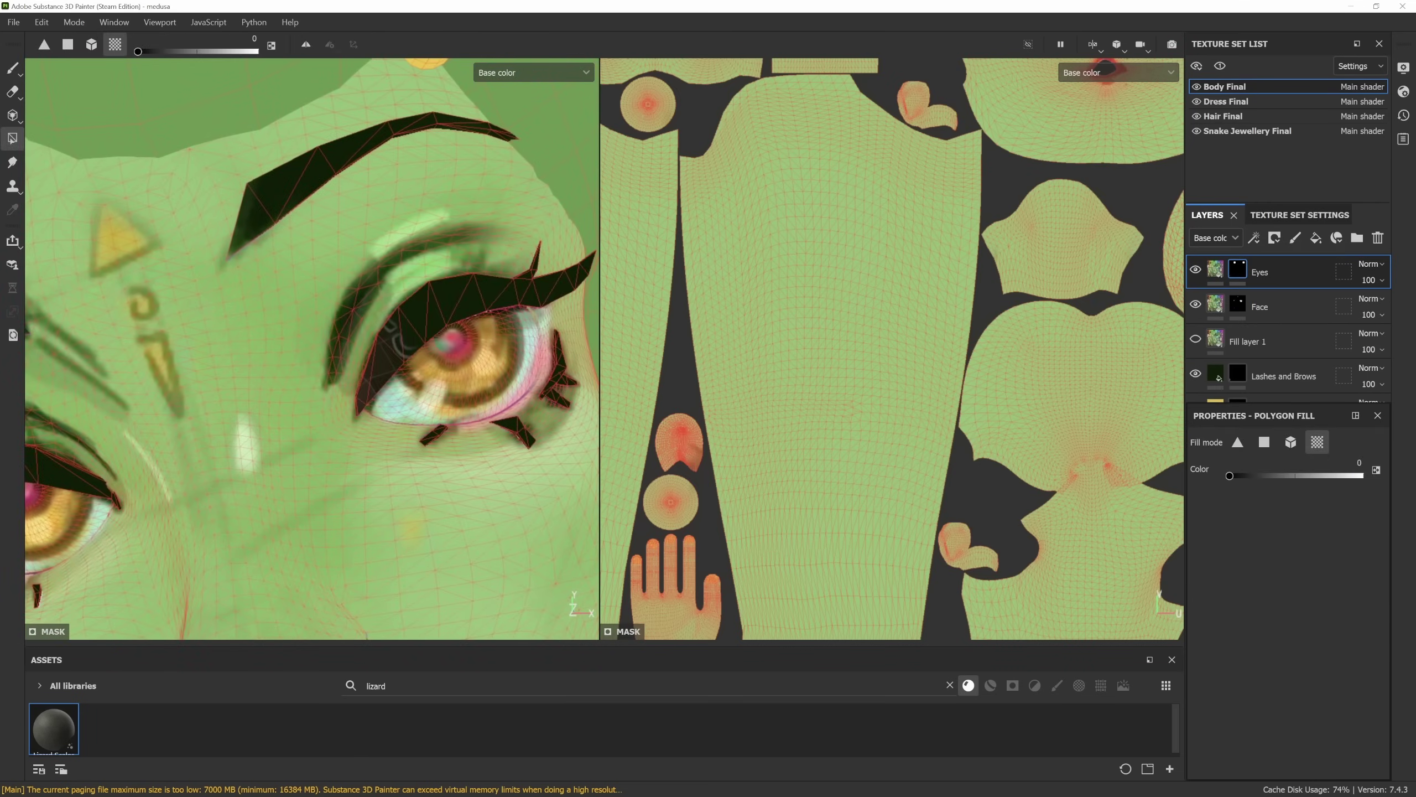
left_click(1260, 307)
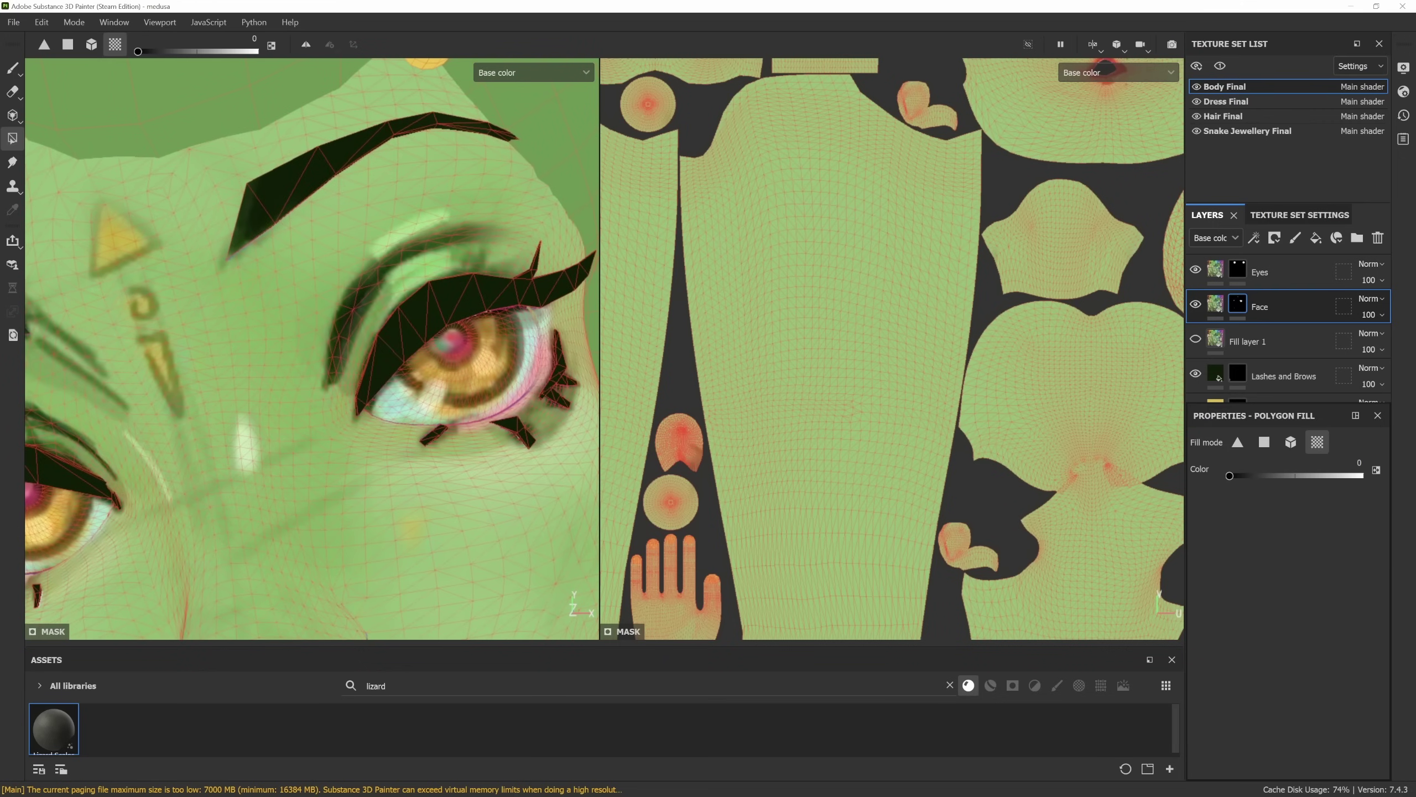
scroll(312, 348, "down", 3)
scroll(312, 348, "up", 3)
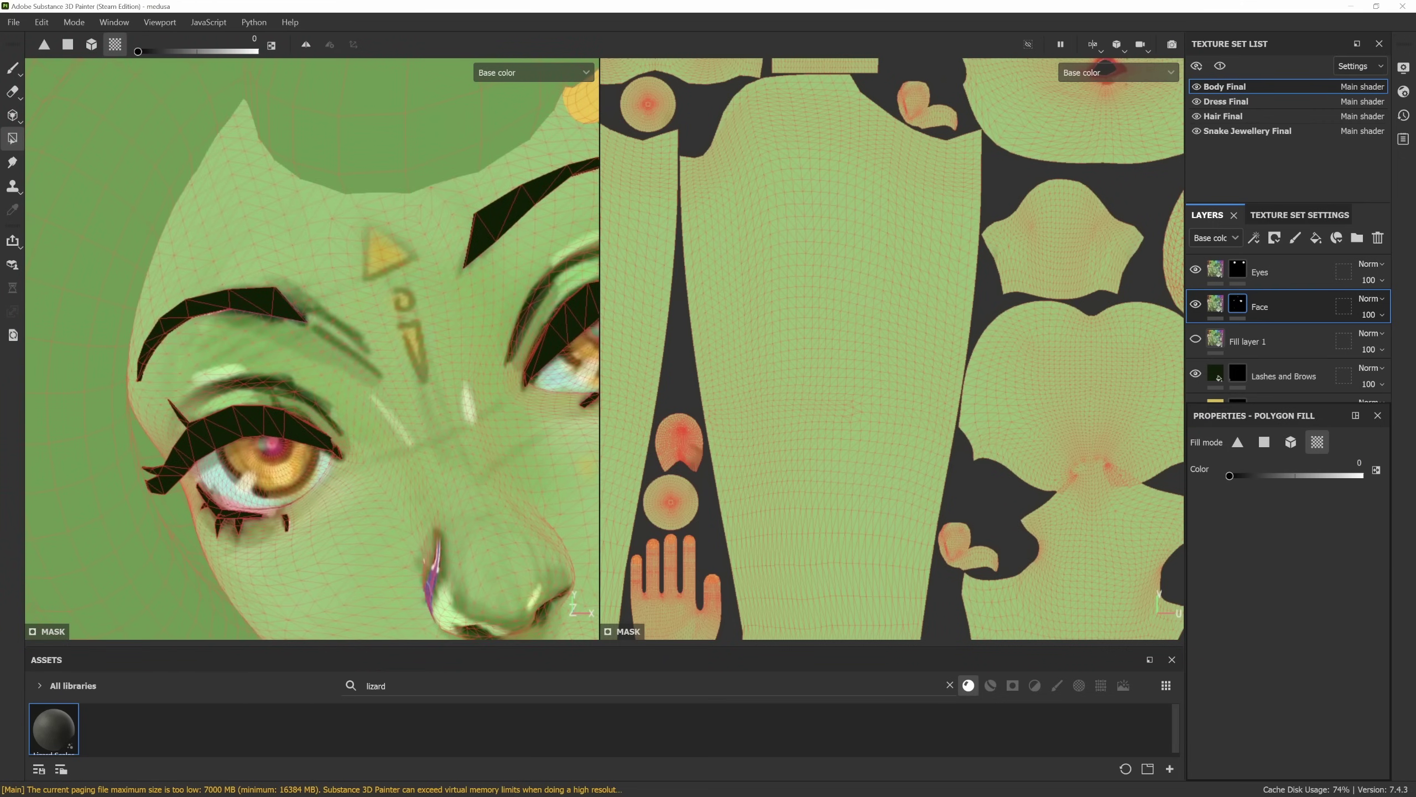
Frame the whole Medusa model and orbit it to inspect the painted body and dress
key("f")
key("1")
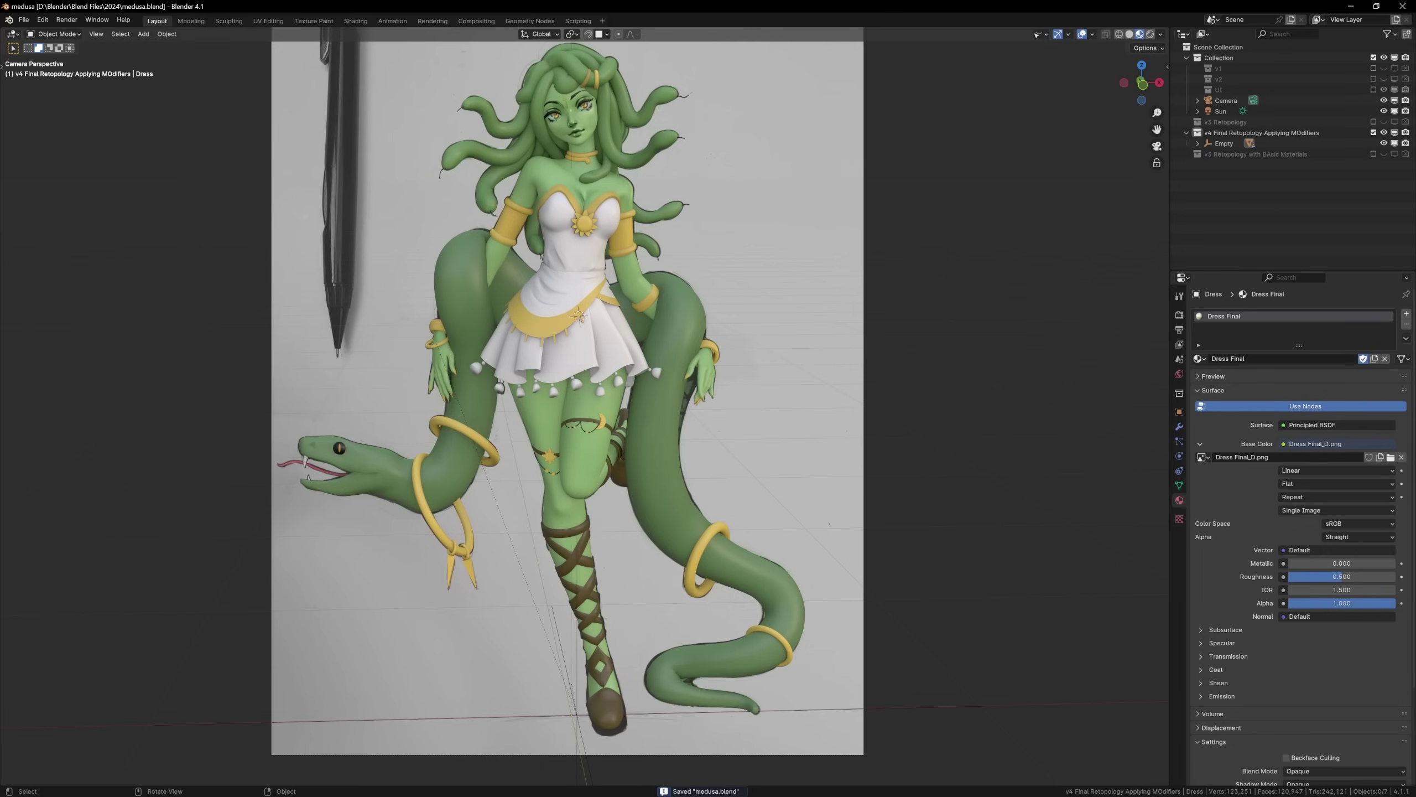
mouse_move(579, 391)
middle_mouse_down()
mouse_move(536, 382)
mouse_move(574, 387)
mouse_move(558, 384)
mouse_move(563, 334)
middle_mouse_up()
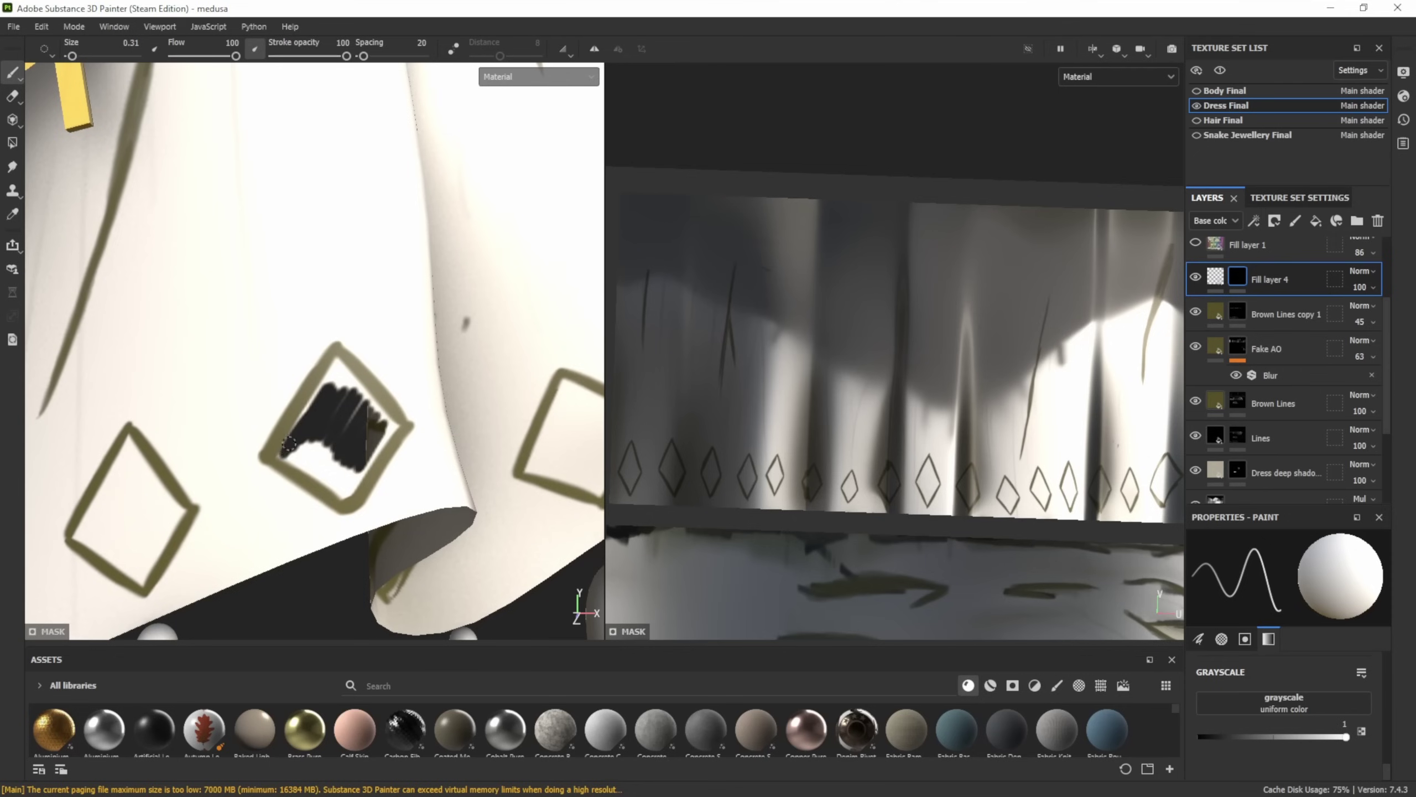
Paint inside a hem diamond and show the body and other texture sets alongside the dress
left_click_drag(313, 476, 316, 439)
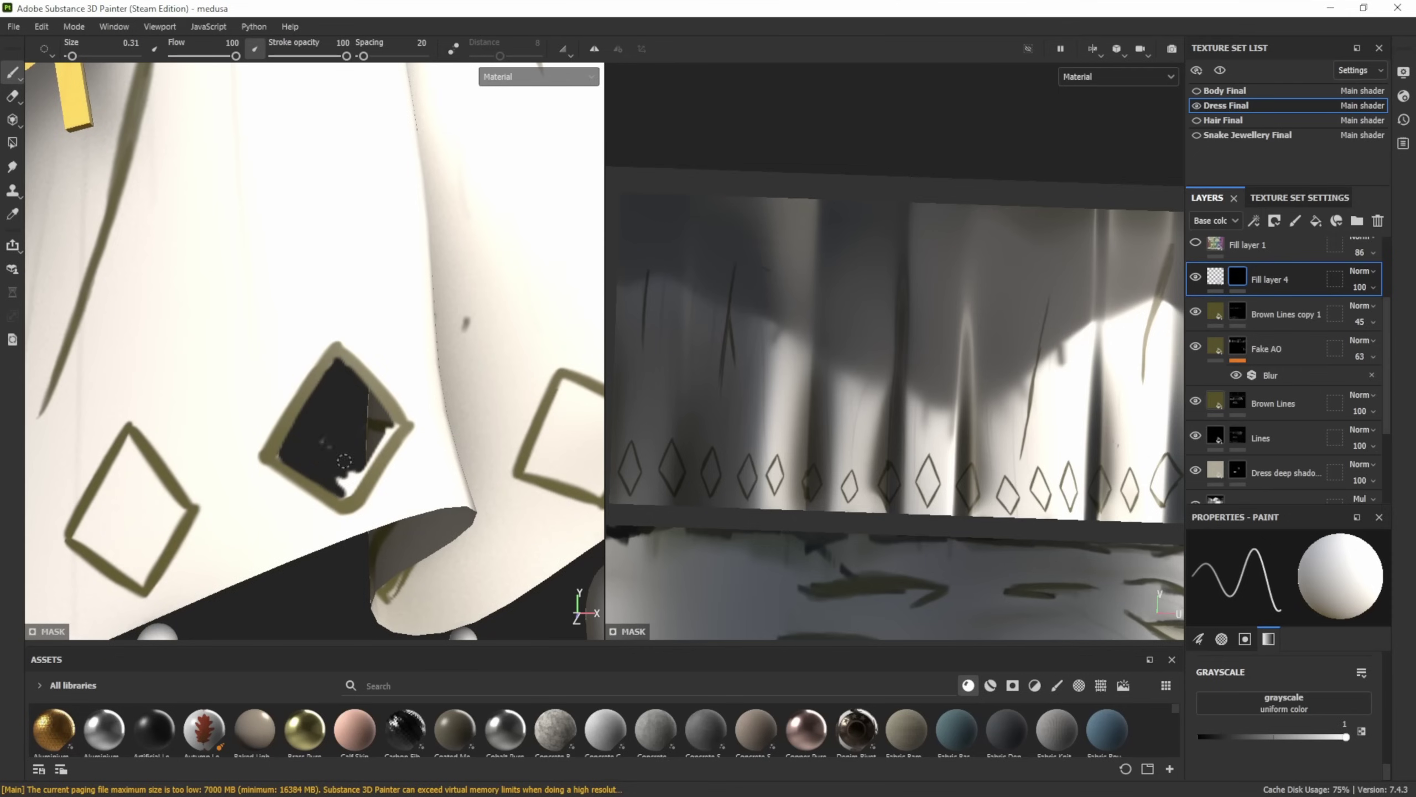
scroll(343, 460, "down", 5)
scroll(335, 452, "up", 8)
left_click(1196, 120)
left_click(1196, 90)
Paint the Opacity layer's mask inside the diamonds to make their interiors transparent
left_click(1281, 277)
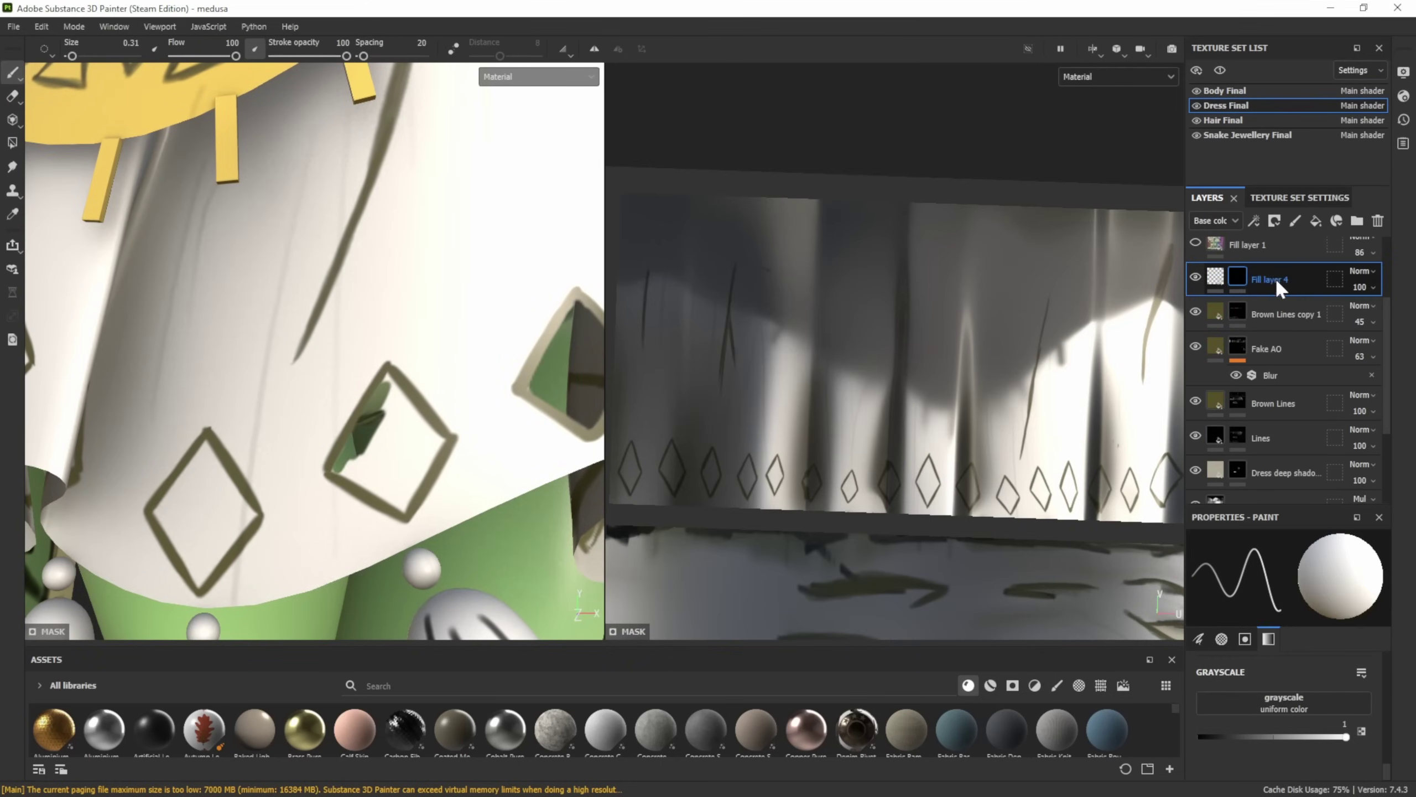
mouse_move(398, 378)
left_mouse_down()
mouse_move(354, 482)
mouse_move(421, 465)
mouse_move(410, 504)
left_mouse_up()
key("ctrl+z")
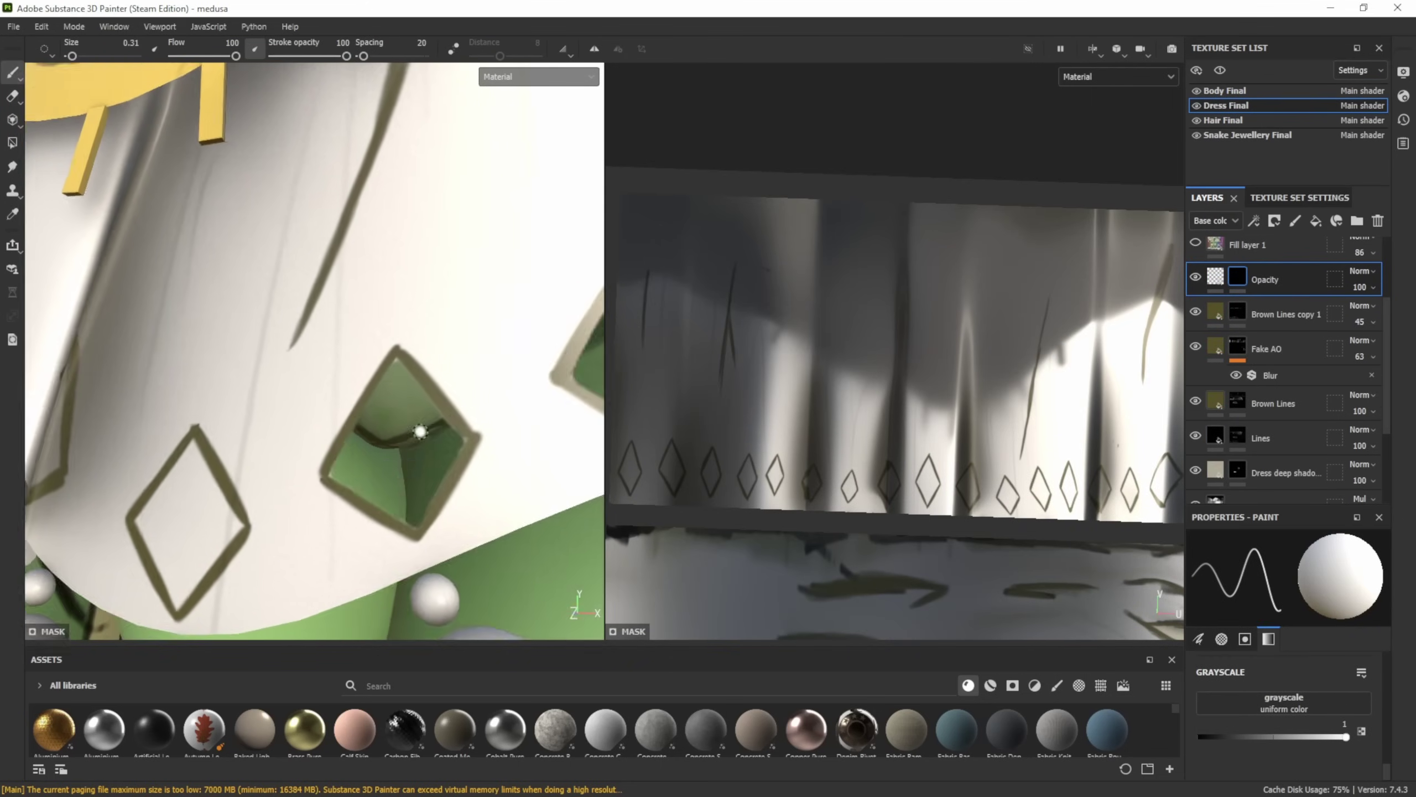
left_click_drag(457, 441, 377, 428, "alt")
left_click(377, 428)
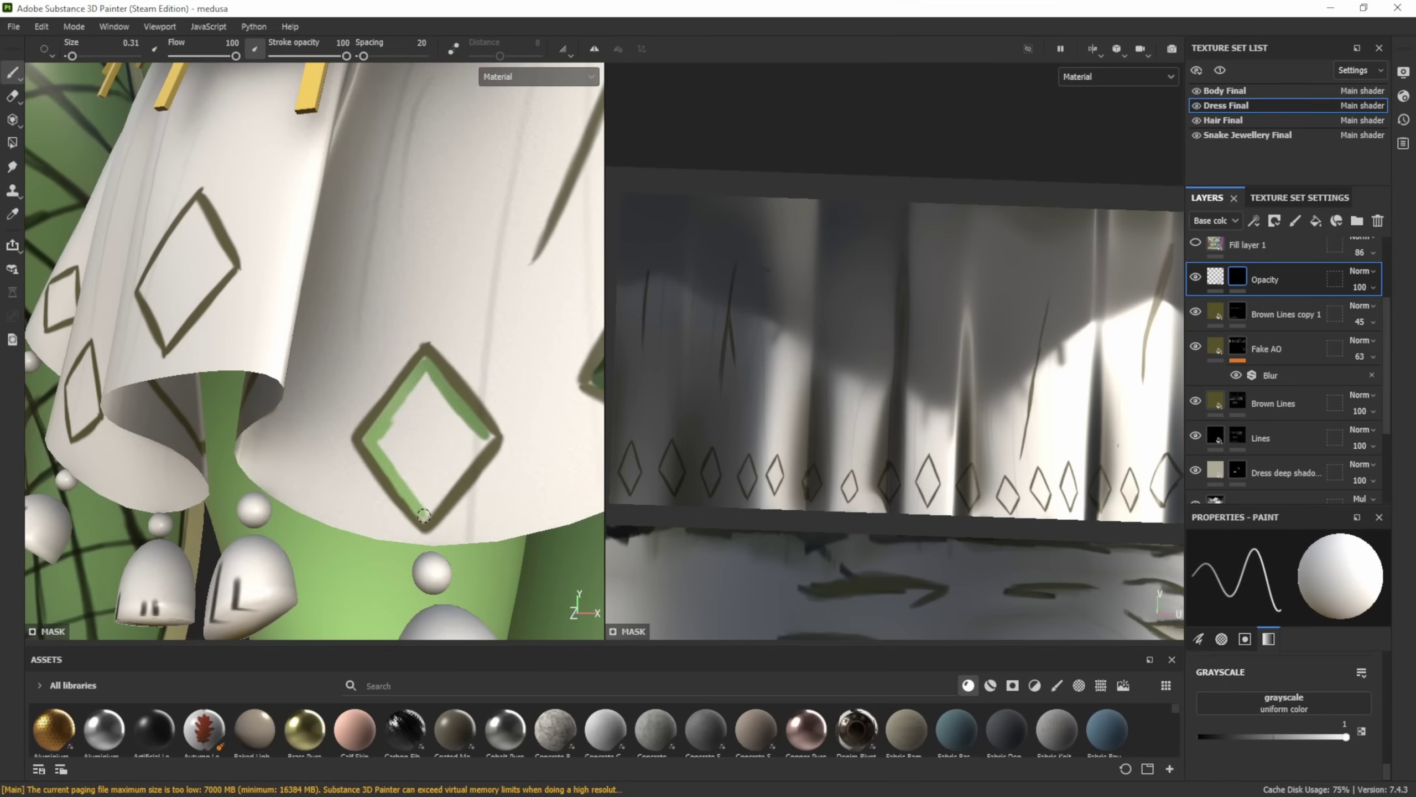
mouse_move(426, 511)
left_mouse_down()
mouse_move(449, 441)
mouse_move(390, 401)
mouse_move(468, 429)
mouse_move(542, 400)
left_mouse_up()
scroll(542, 400, "down", 5)
left_click_drag(390, 424, 388, 424, "alt")
Insert an Invert Color node into the Dress Final_Opacity to Mix Shader Fac link
scroll(388, 440, "up", 5)
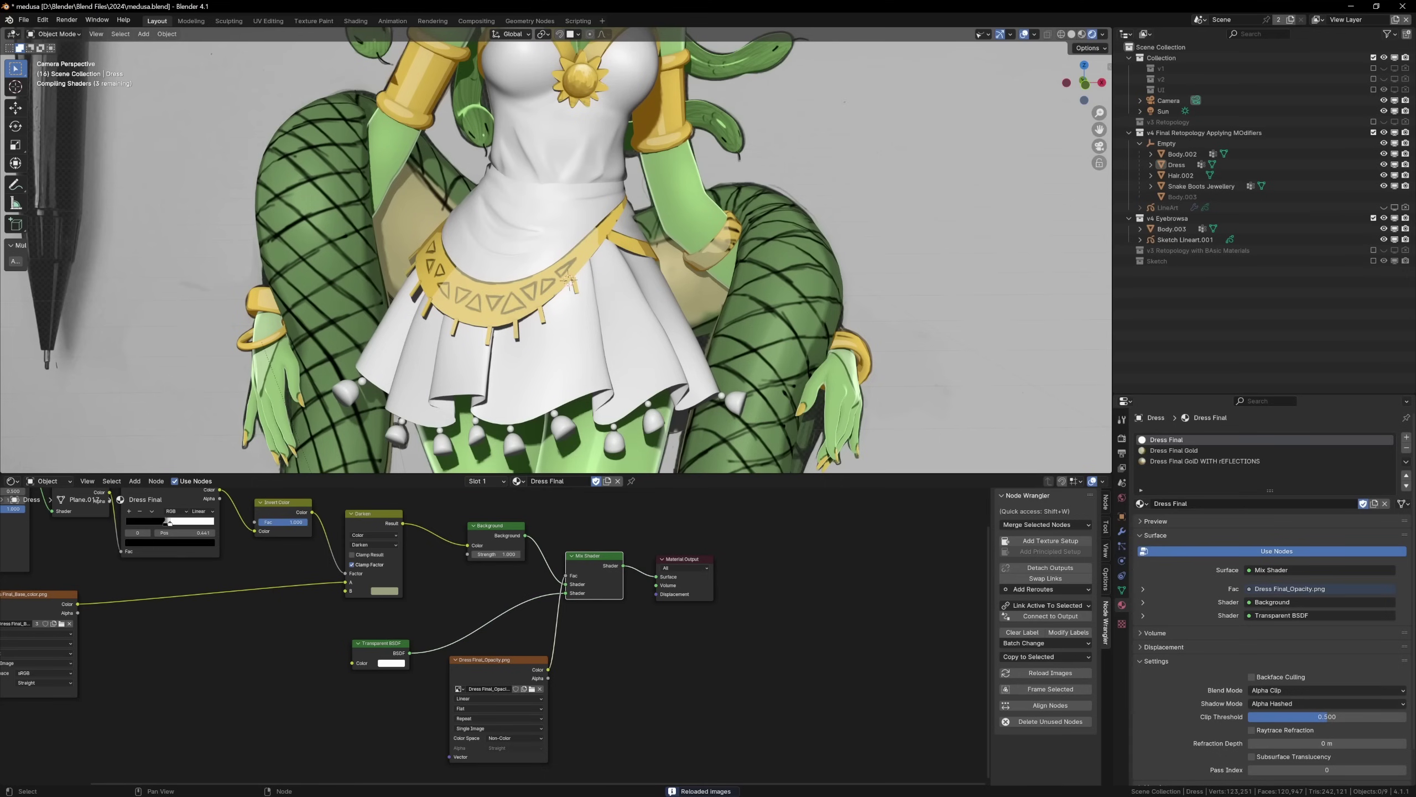
left_click_drag(594, 555, 666, 553)
key("shift+a")
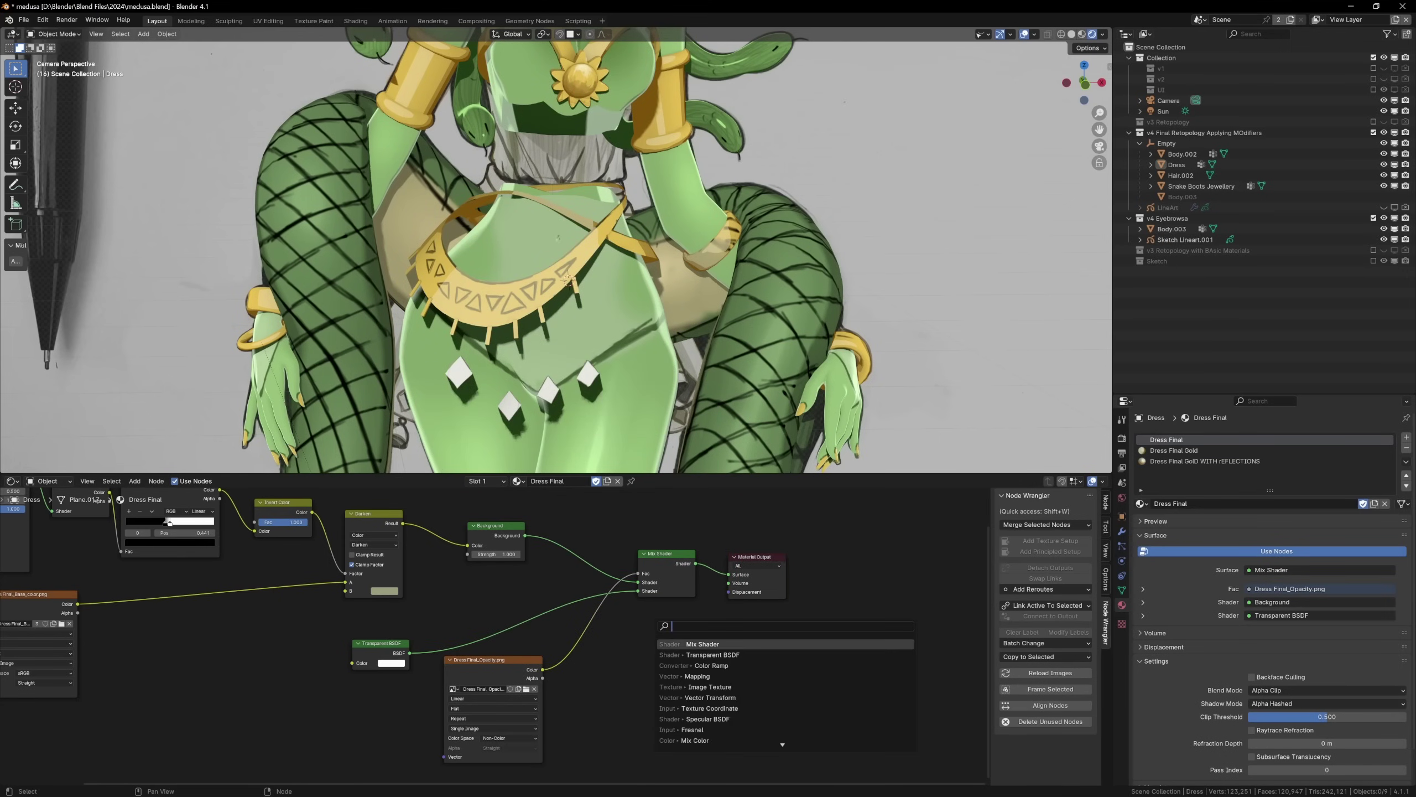
type("INVERT")
key("Return")
left_click(577, 636)
scroll(557, 312, "up", 5)
scroll(537, 165, "down", 8)
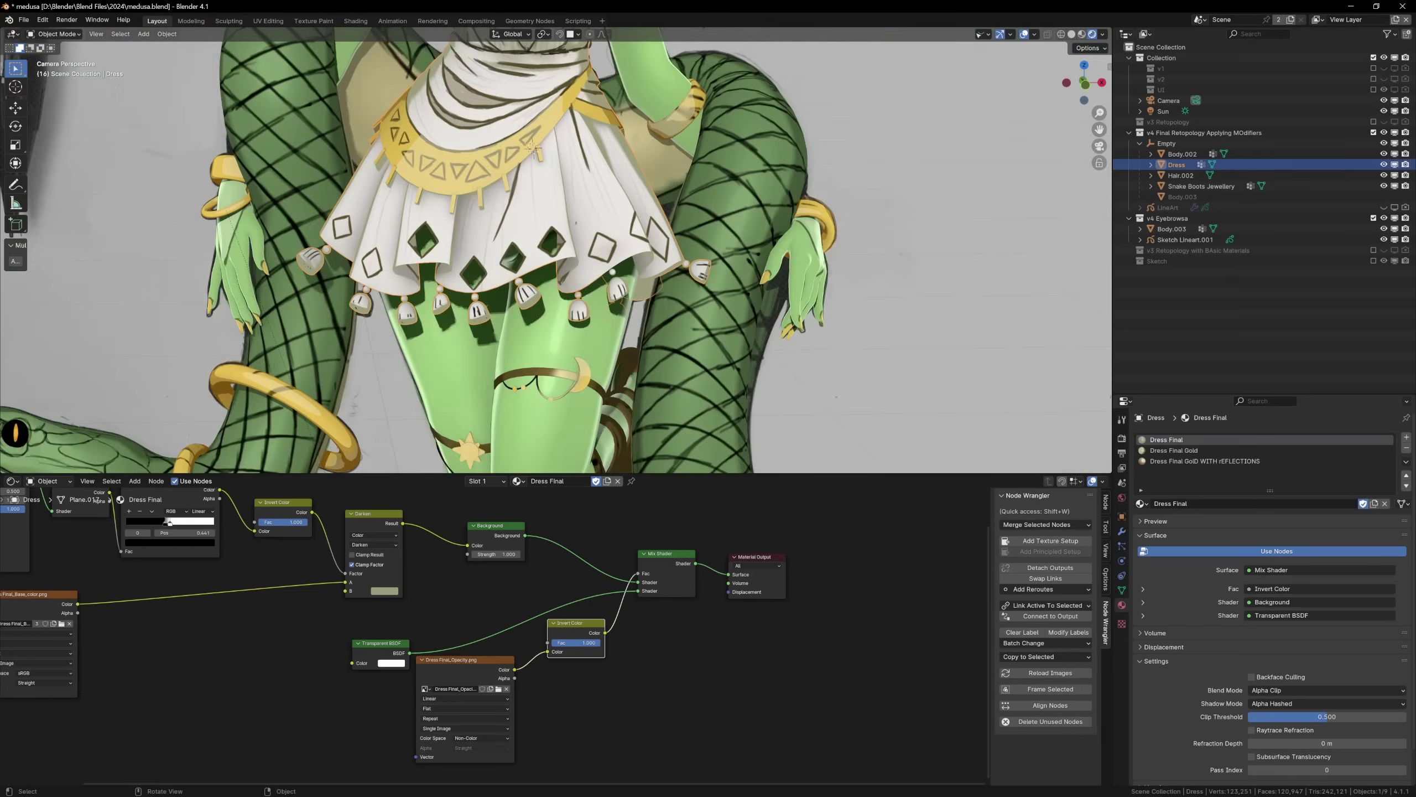
scroll(537, 165, "up", 4)
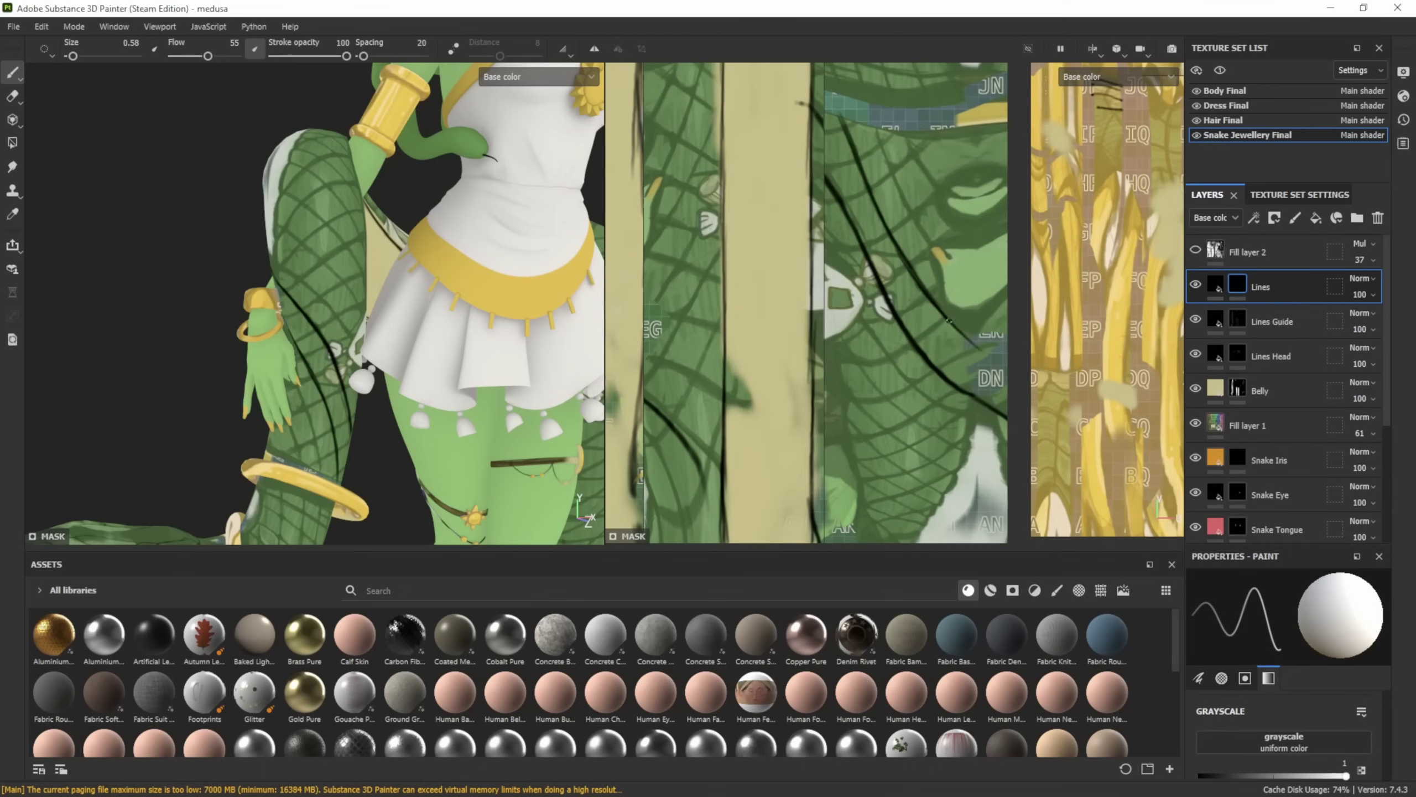
Pan and zoom in on the snake on the arm to view the red zigzag guide
middle_click_drag(950, 322, 851, 190)
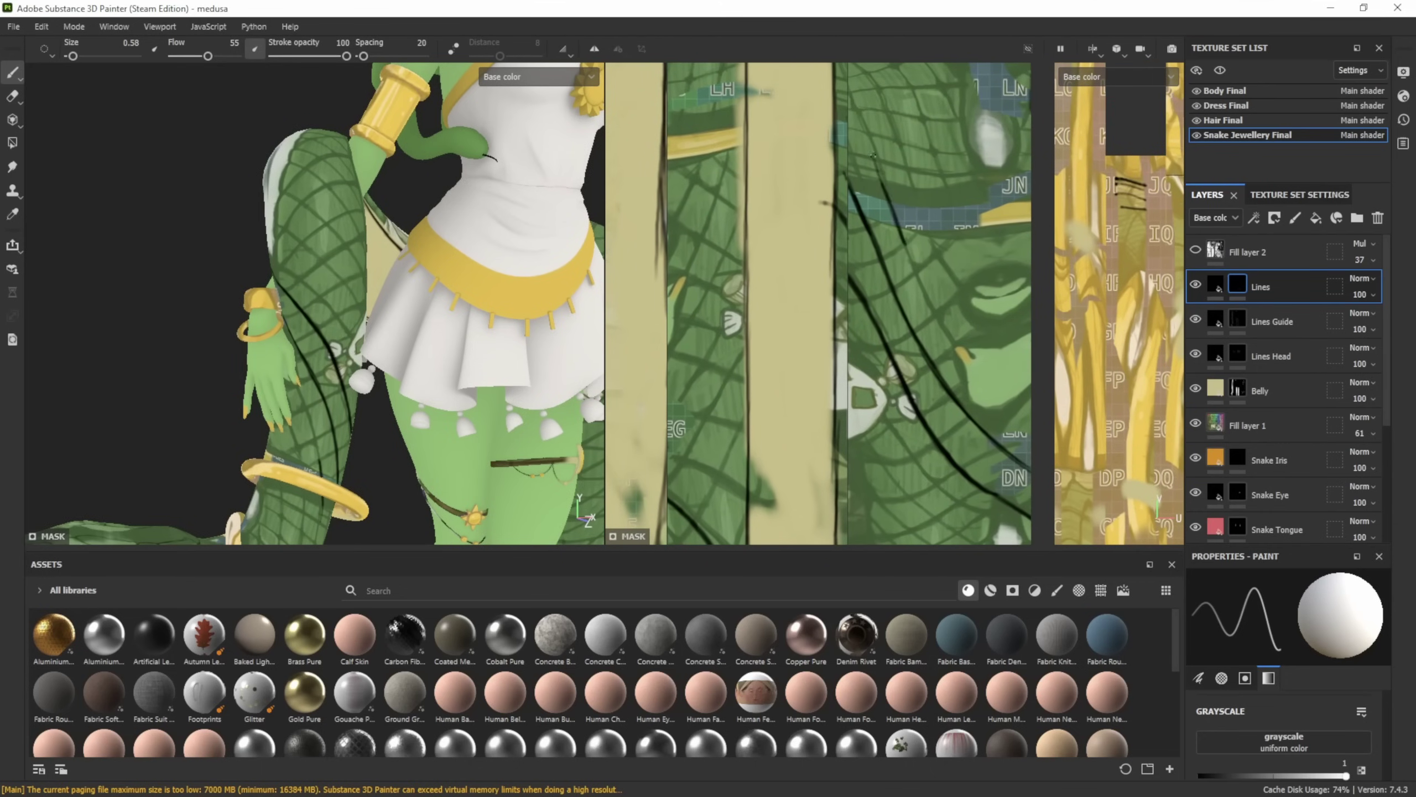
middle_click_drag(970, 289, 984, 372)
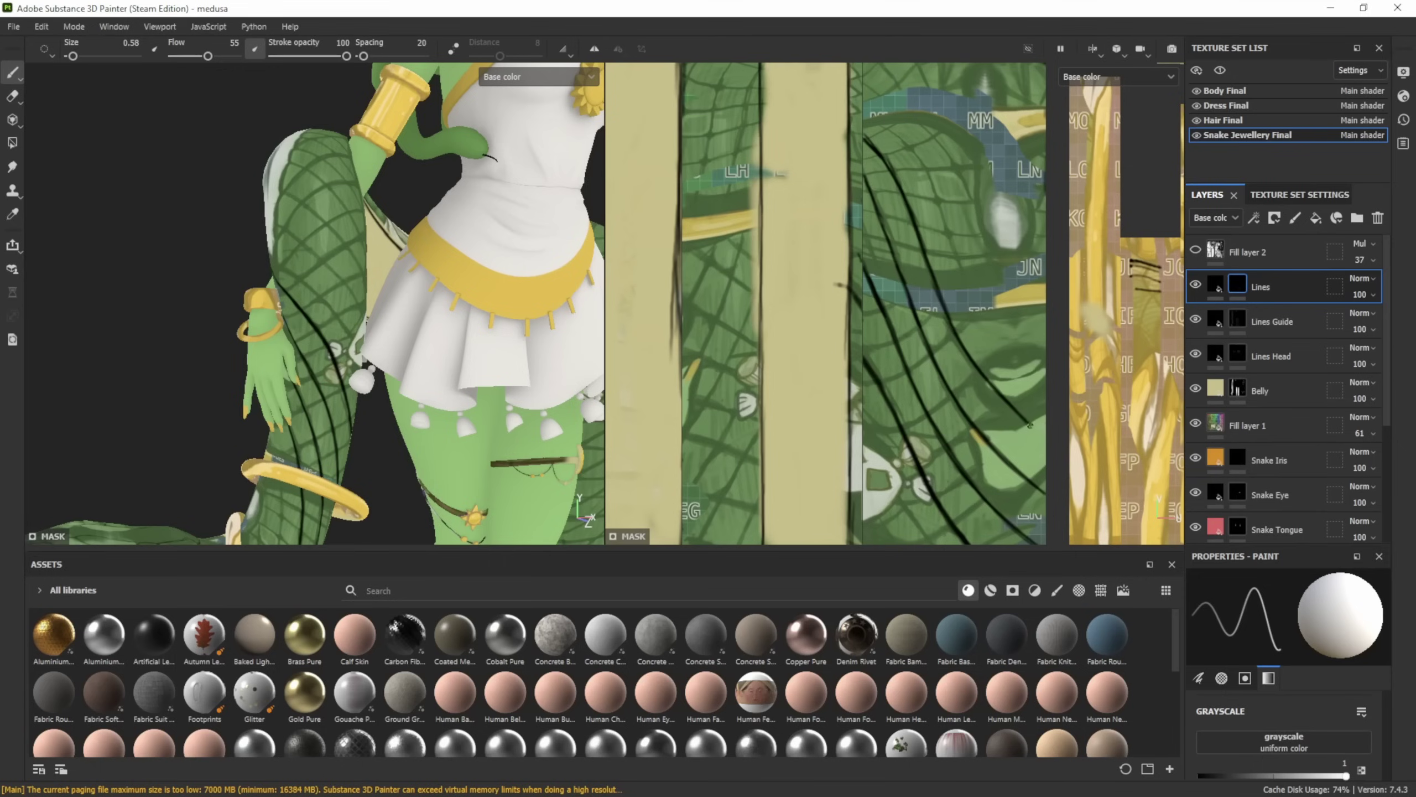
middle_click_drag(970, 279, 989, 372)
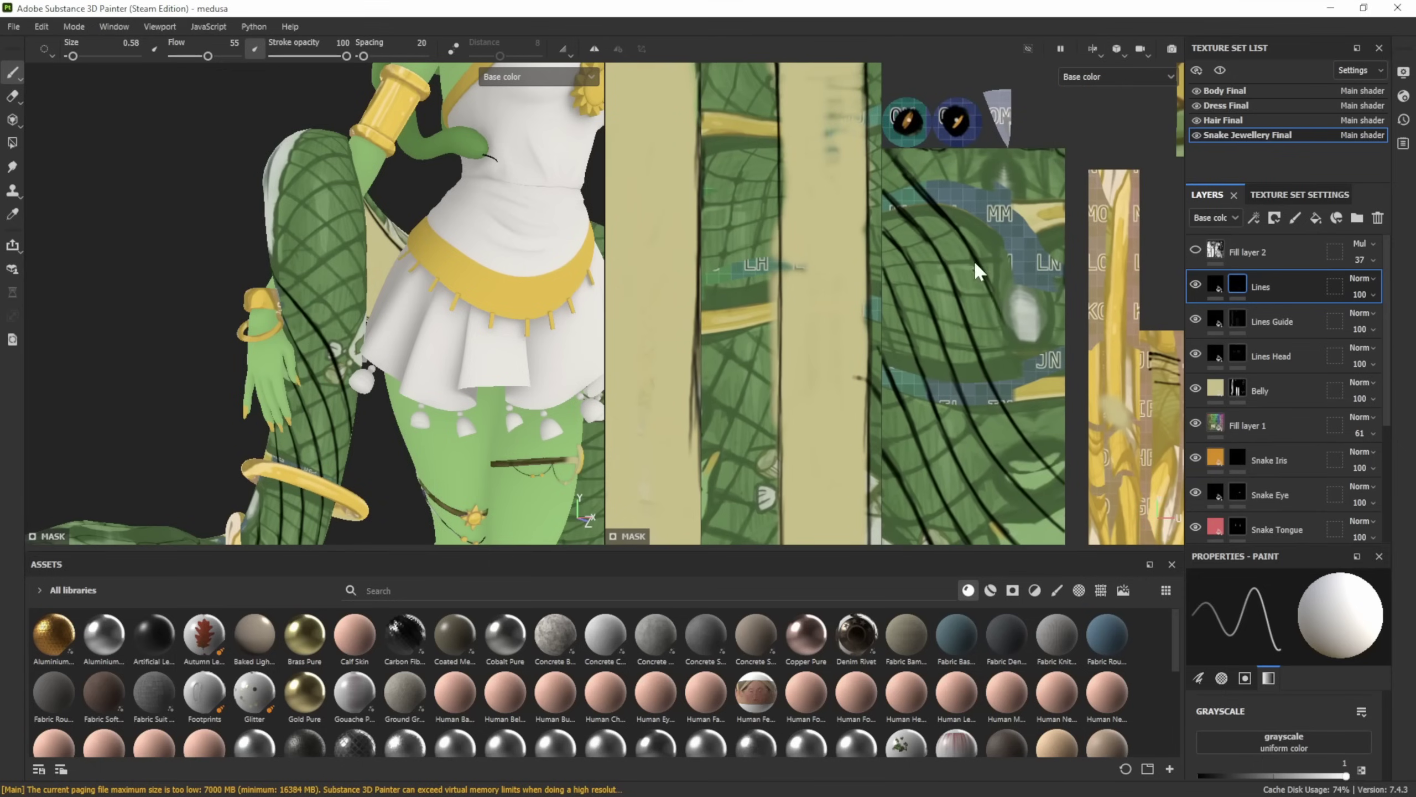
left_click_drag(375, 427, 463, 284, "alt")
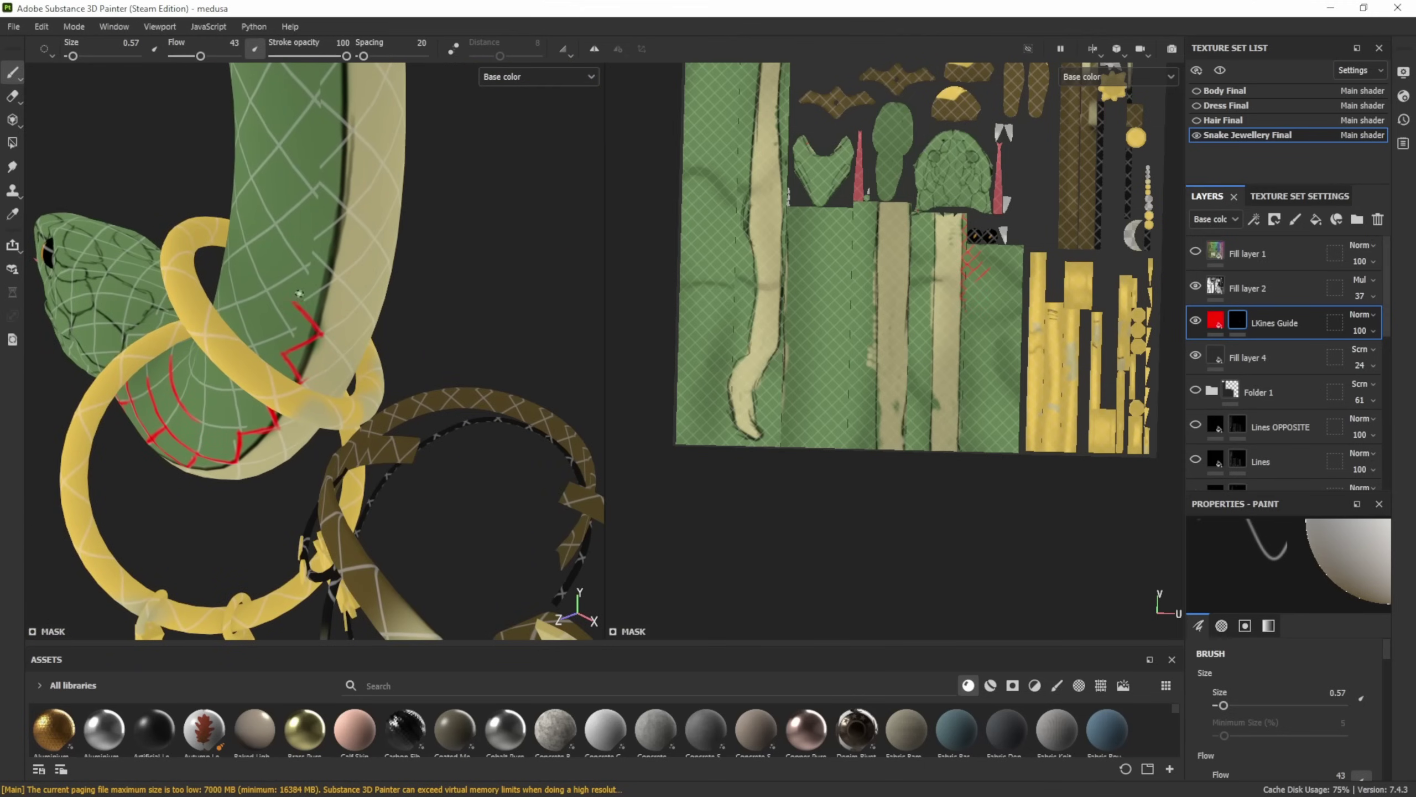
middle_click_drag(350, 135, 319, 267, "alt")
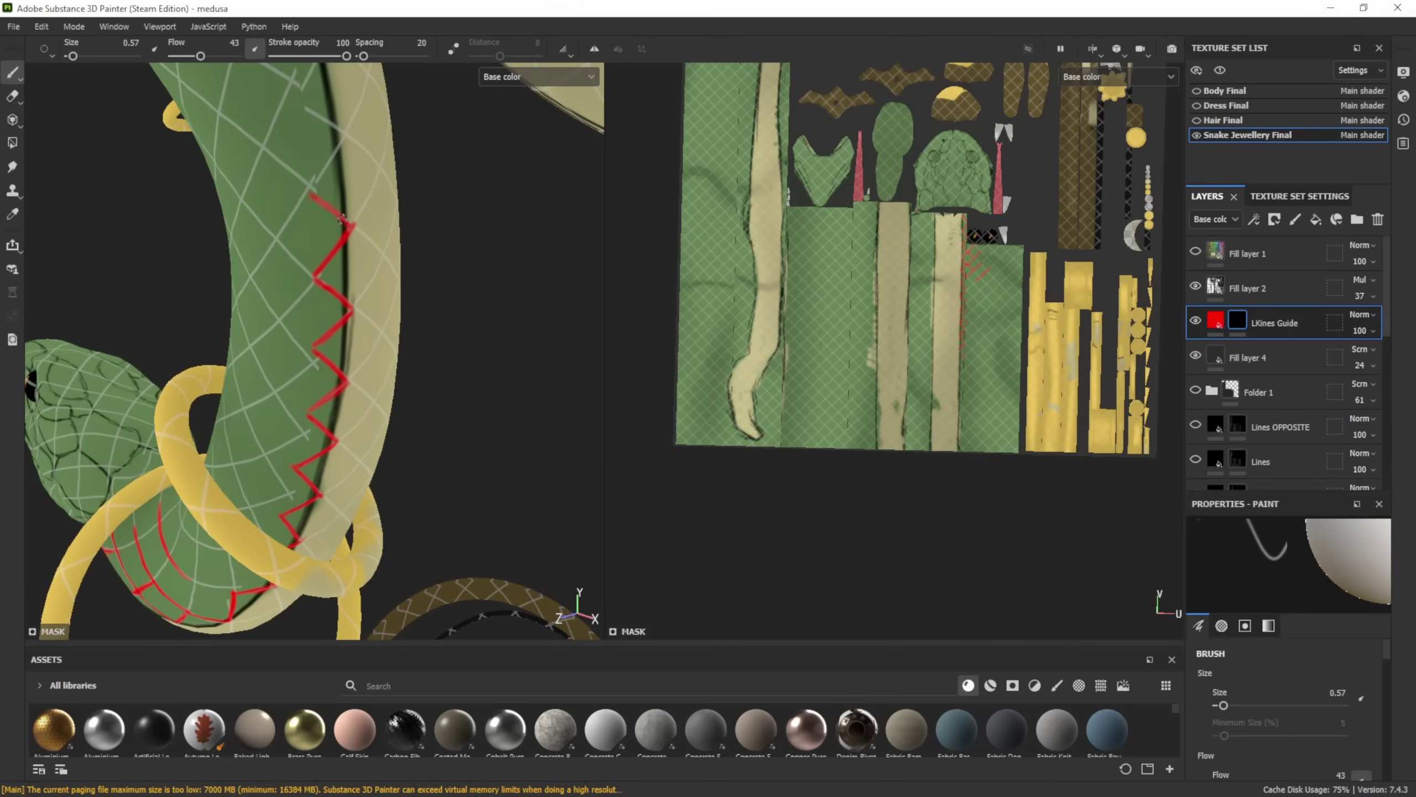
middle_click_drag(314, 198, 312, 270, "alt")
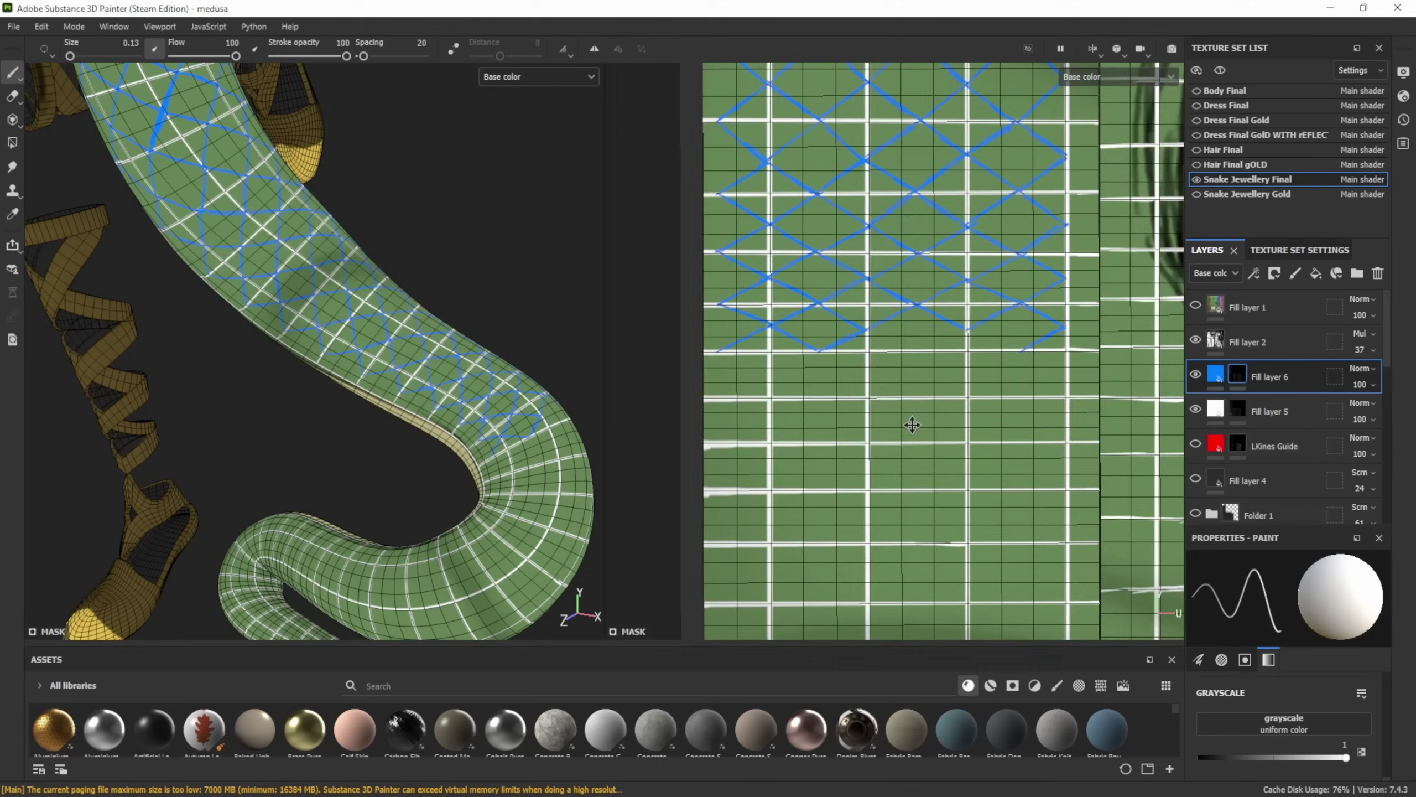
Undo the lower rows of blue lattice strokes on the Fill layer 6 mask
scroll(917, 420, "up", 2)
middle_click_drag(954, 358, 934, 275)
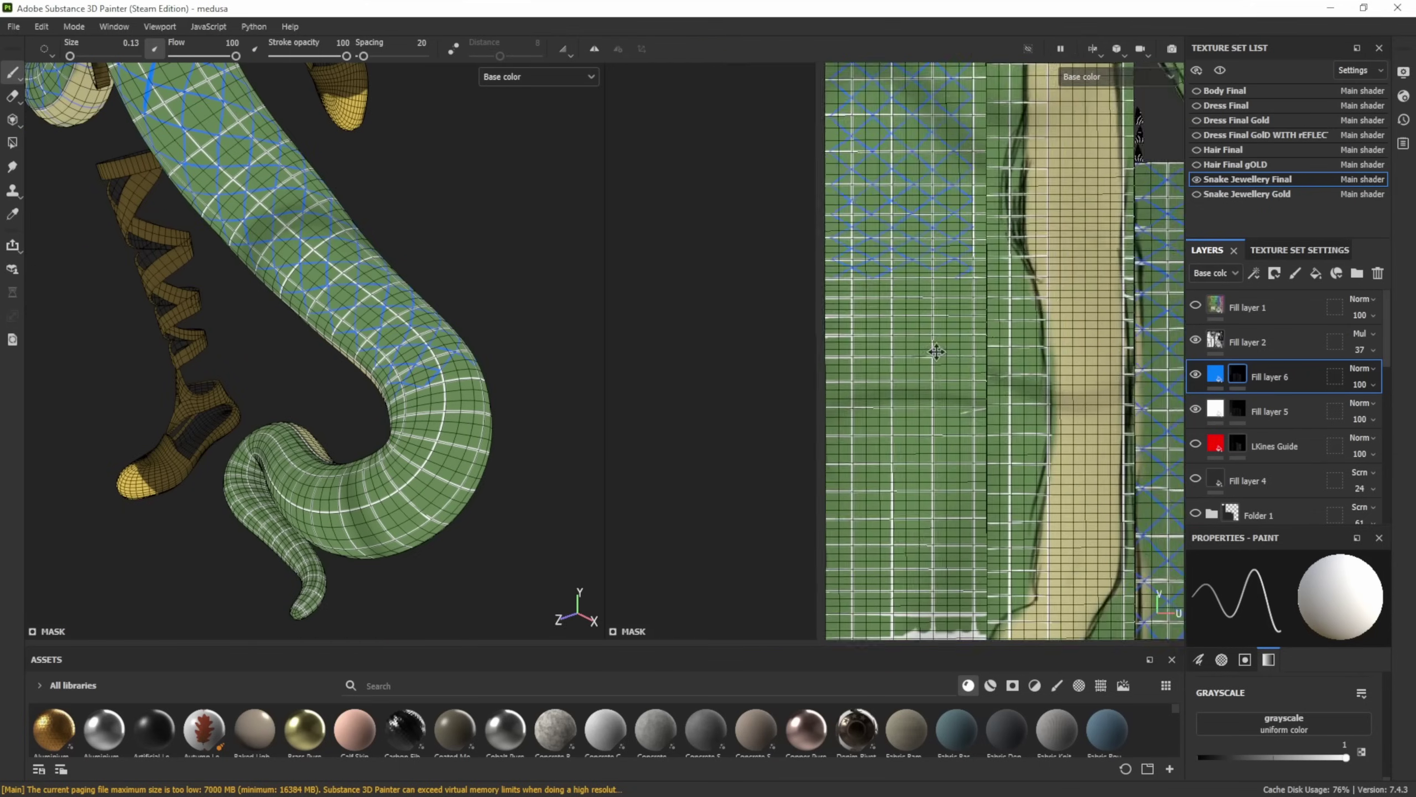
scroll(935, 275, "up", 3)
scroll(901, 370, "up", 2)
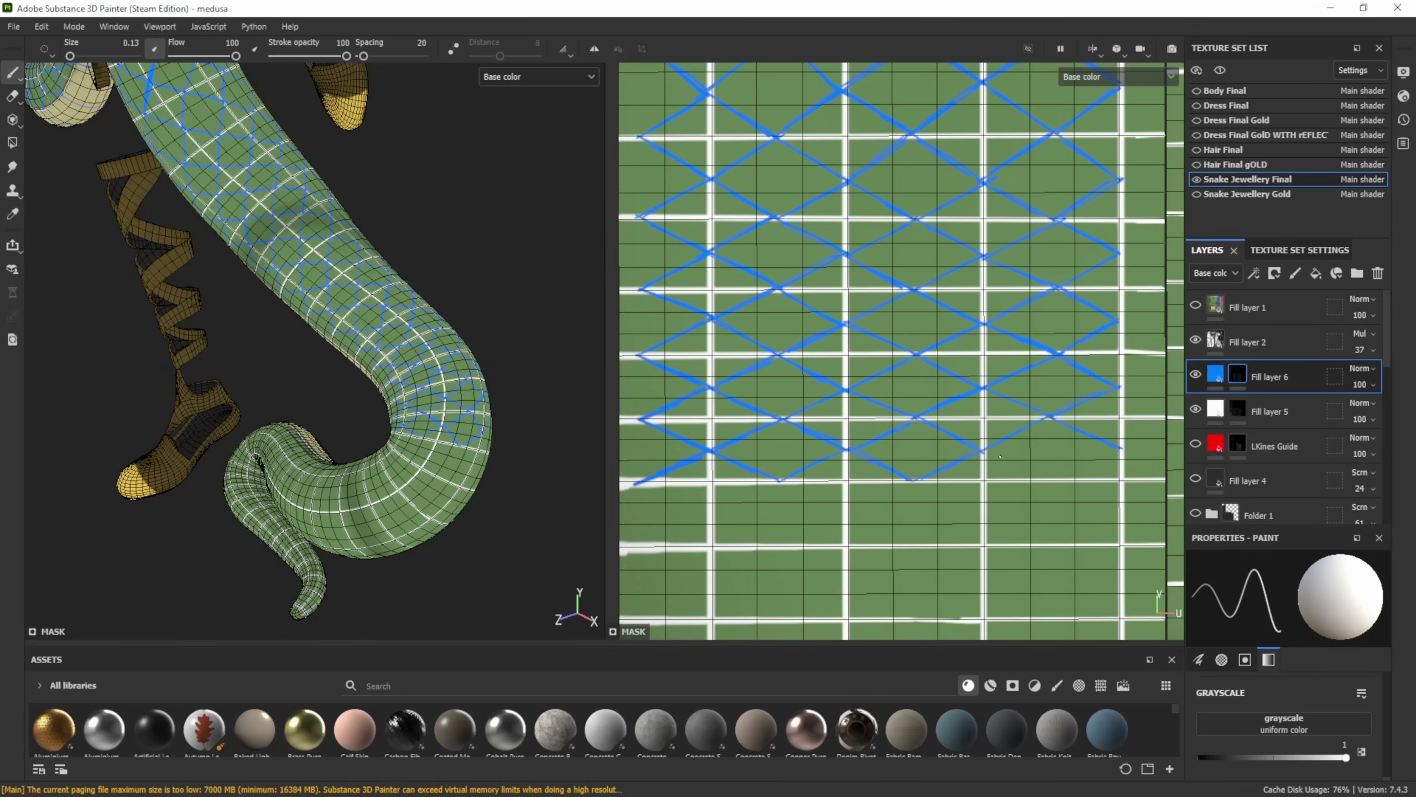
key("ctrl+z")
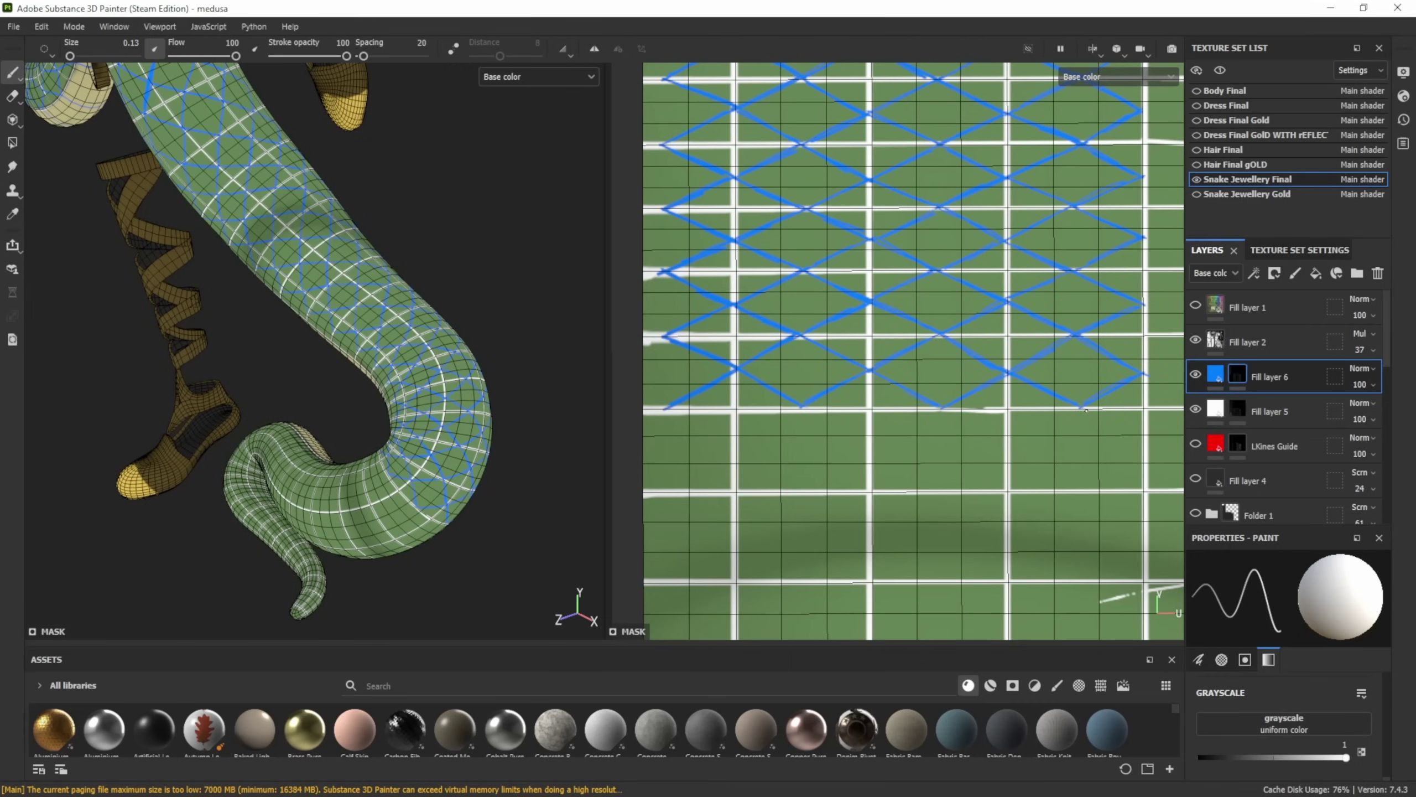
key("ctrl+z")
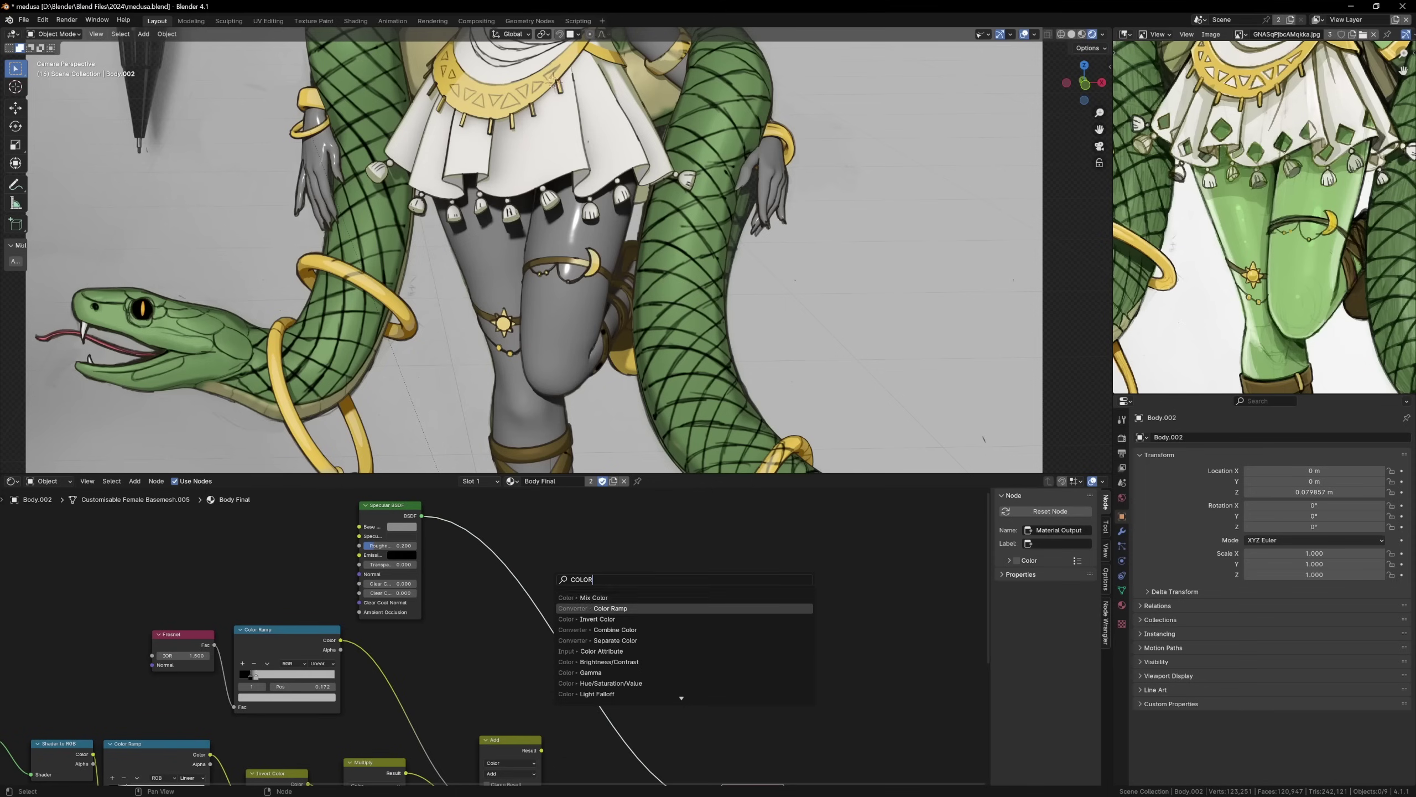
Add Shader to RGB and a Color Ramp after the Specular BSDF and tighten the ramp stops
key("Return")
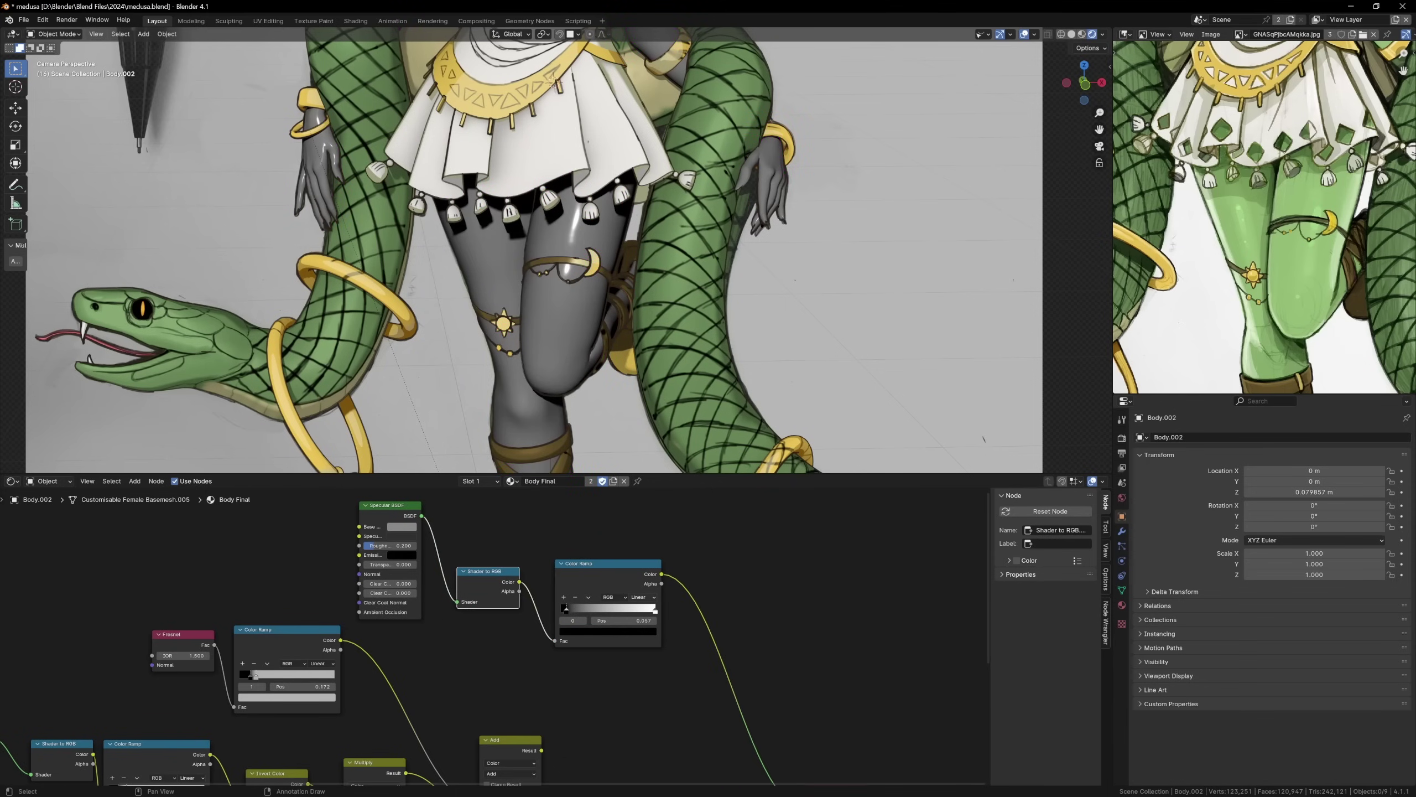
left_click_drag(591, 563, 580, 559)
mouse_move(644, 608)
left_mouse_down()
mouse_move(569, 606)
mouse_move(597, 606)
left_mouse_up()
left_click(559, 607)
key("g")
key("Return")
scroll(1265, 216, "down", 5)
scroll(550, 250, "up", 3)
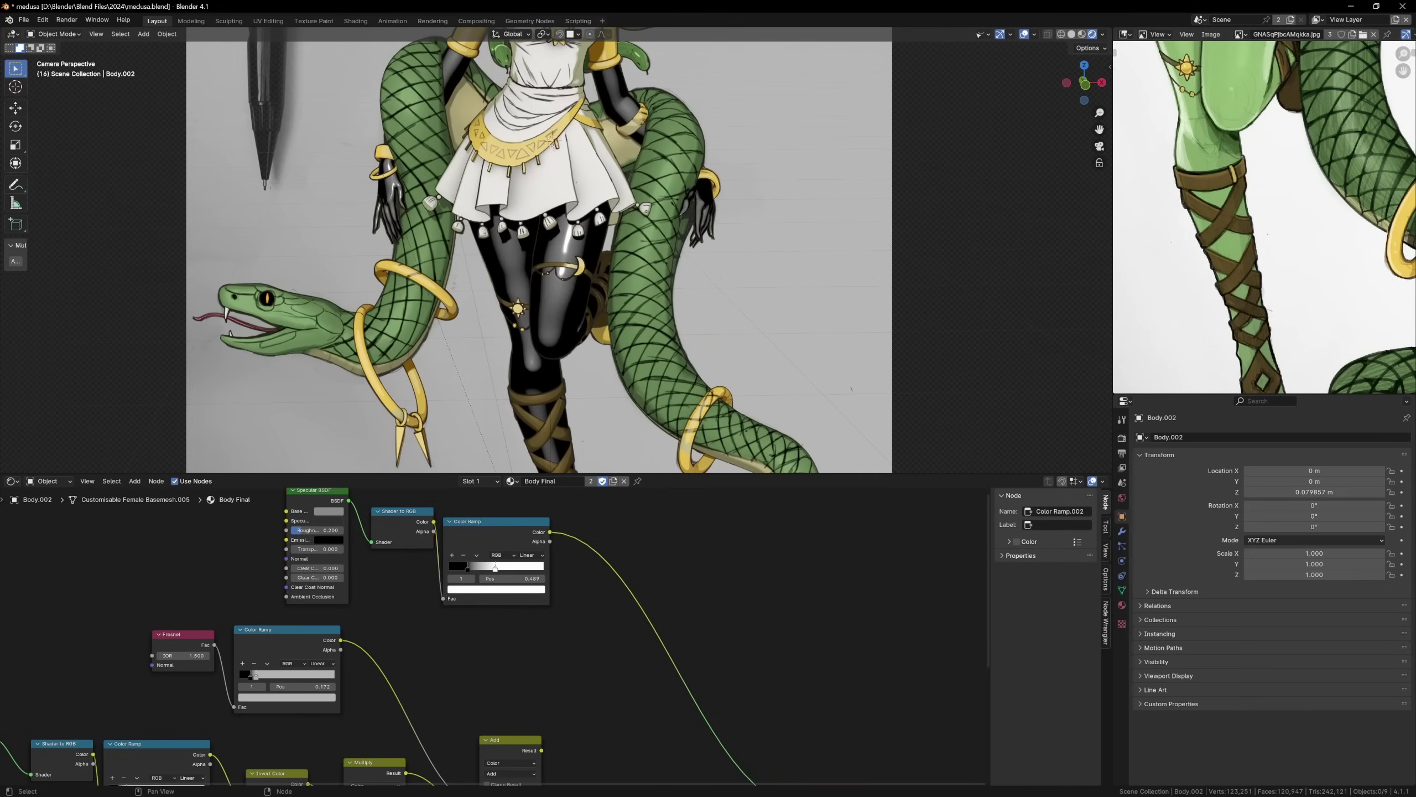
Insert a green Add mix on the ramp's output, with the ramp driving its factor
key("shift+d")
key("Return")
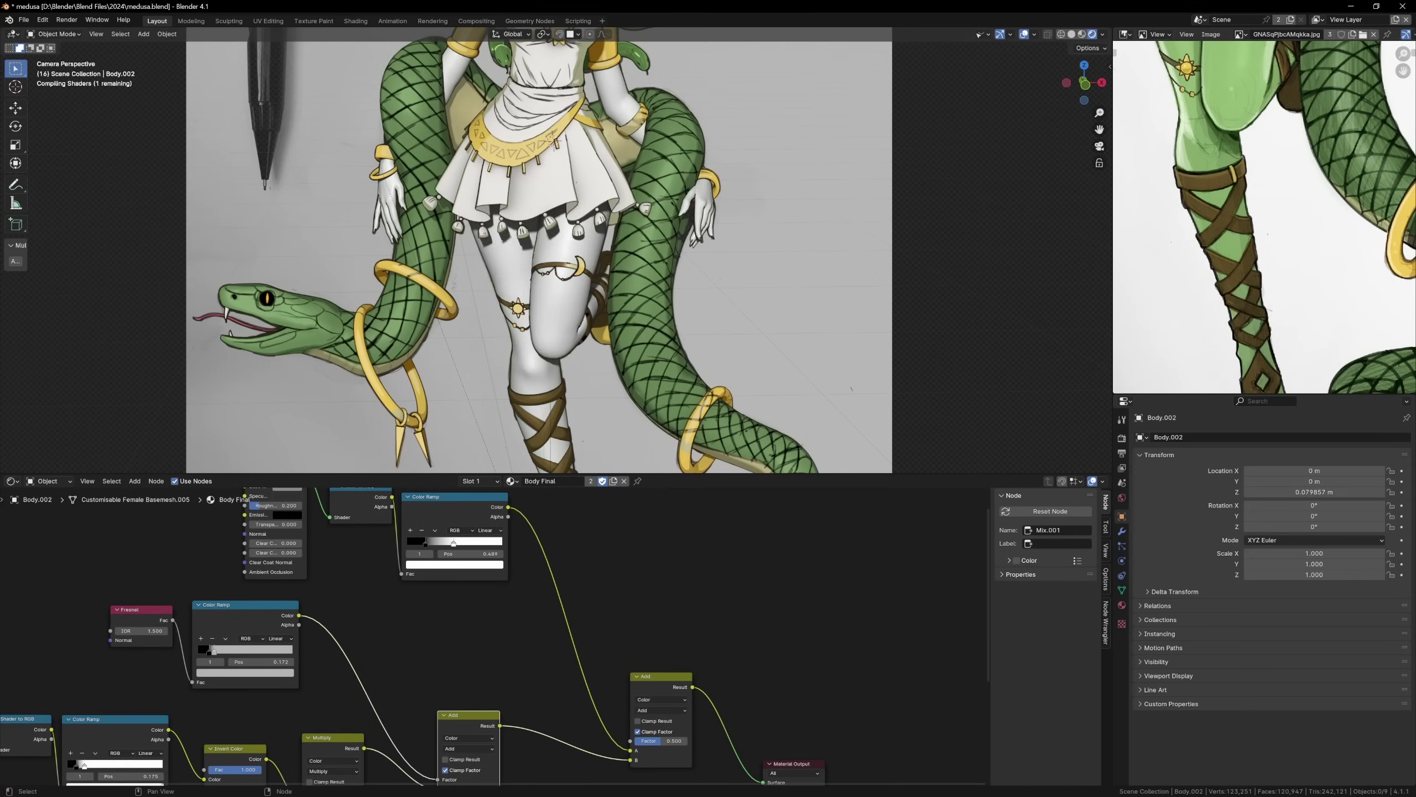
key("KP_Decimal")
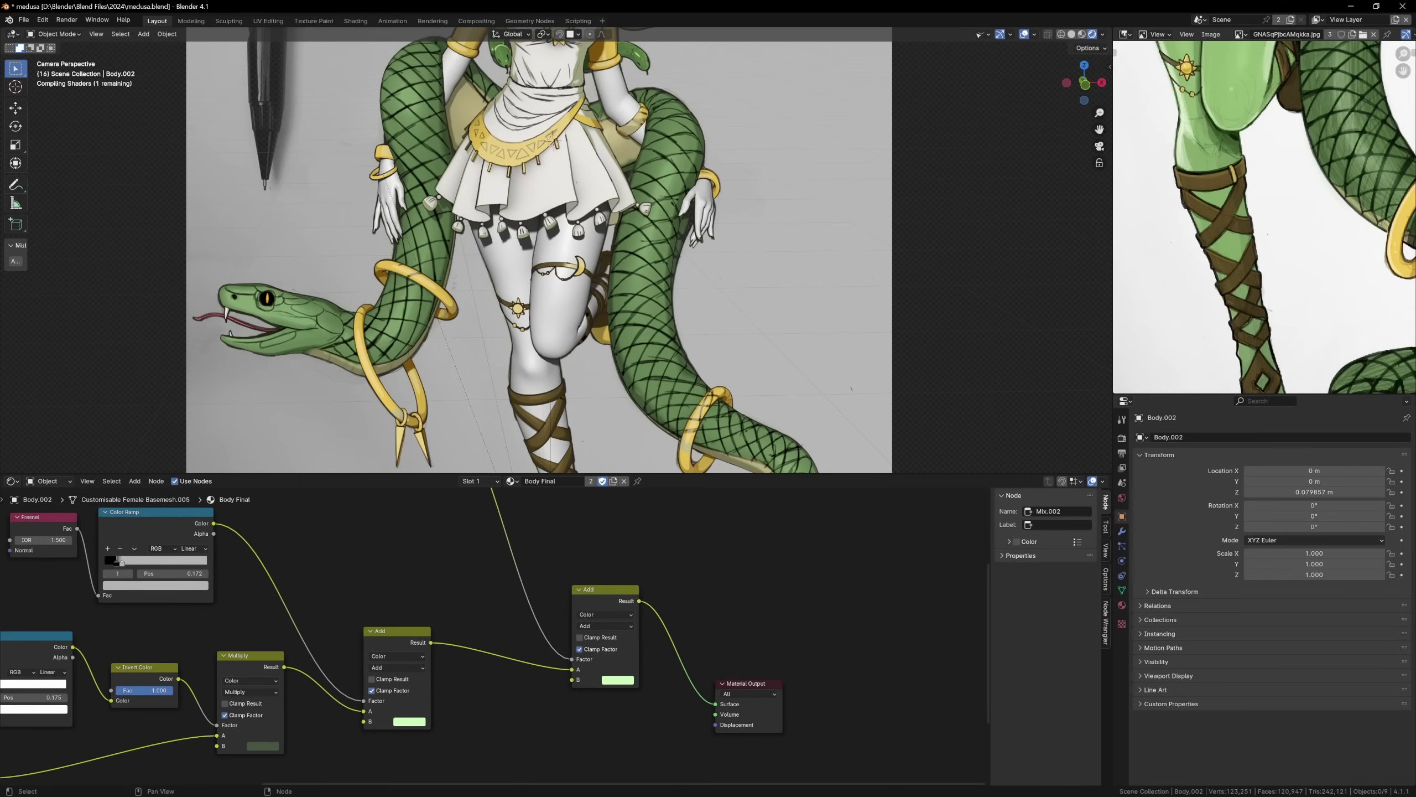
scroll(395, 637, "up", 2, "ctrl")
scroll(1264, 216, "up", 5)
middle_click_drag(395, 636, 422, 680)
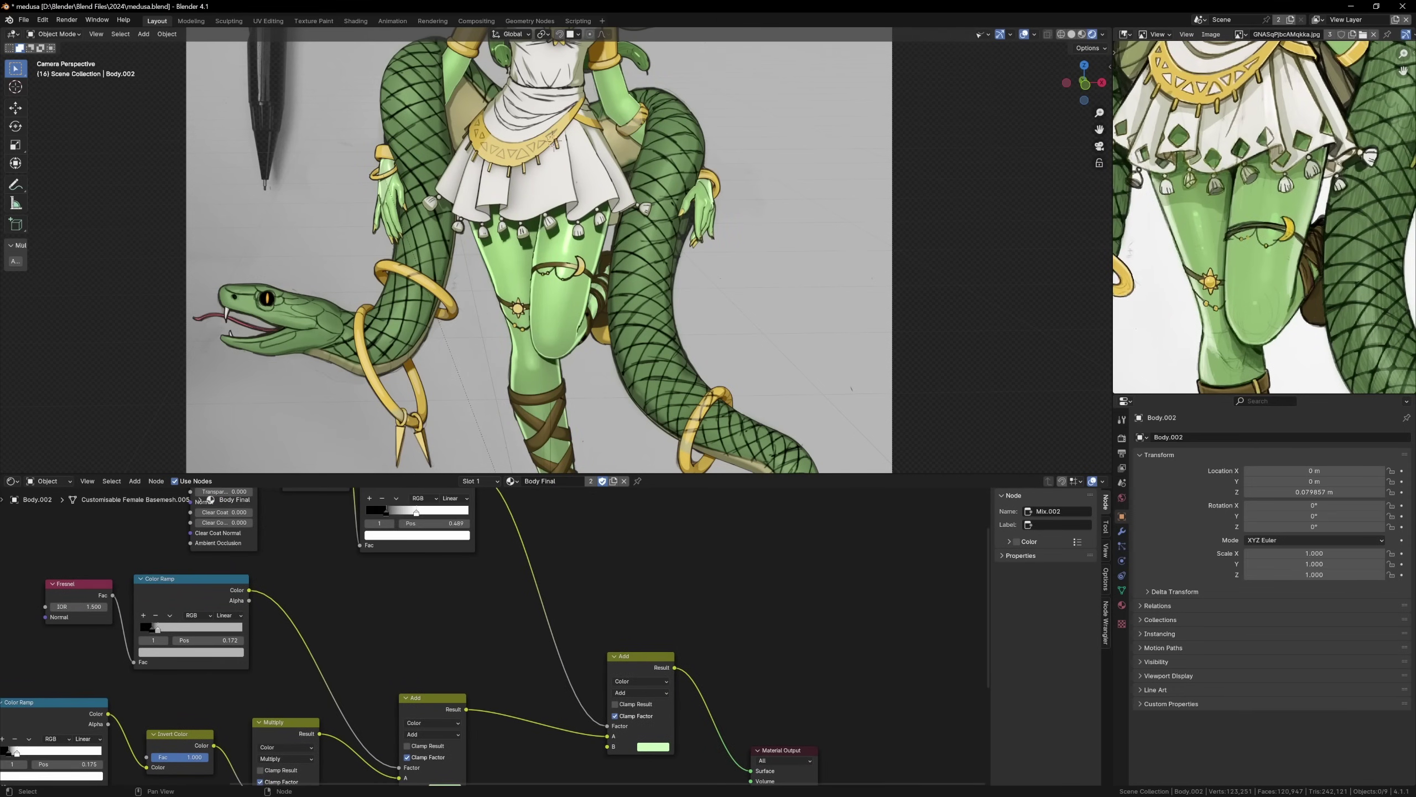
left_click(385, 511)
Add a Collection Line Art object tracing the v4 Final Retopology Applying MOdifiers collection
left_click(652, 746)
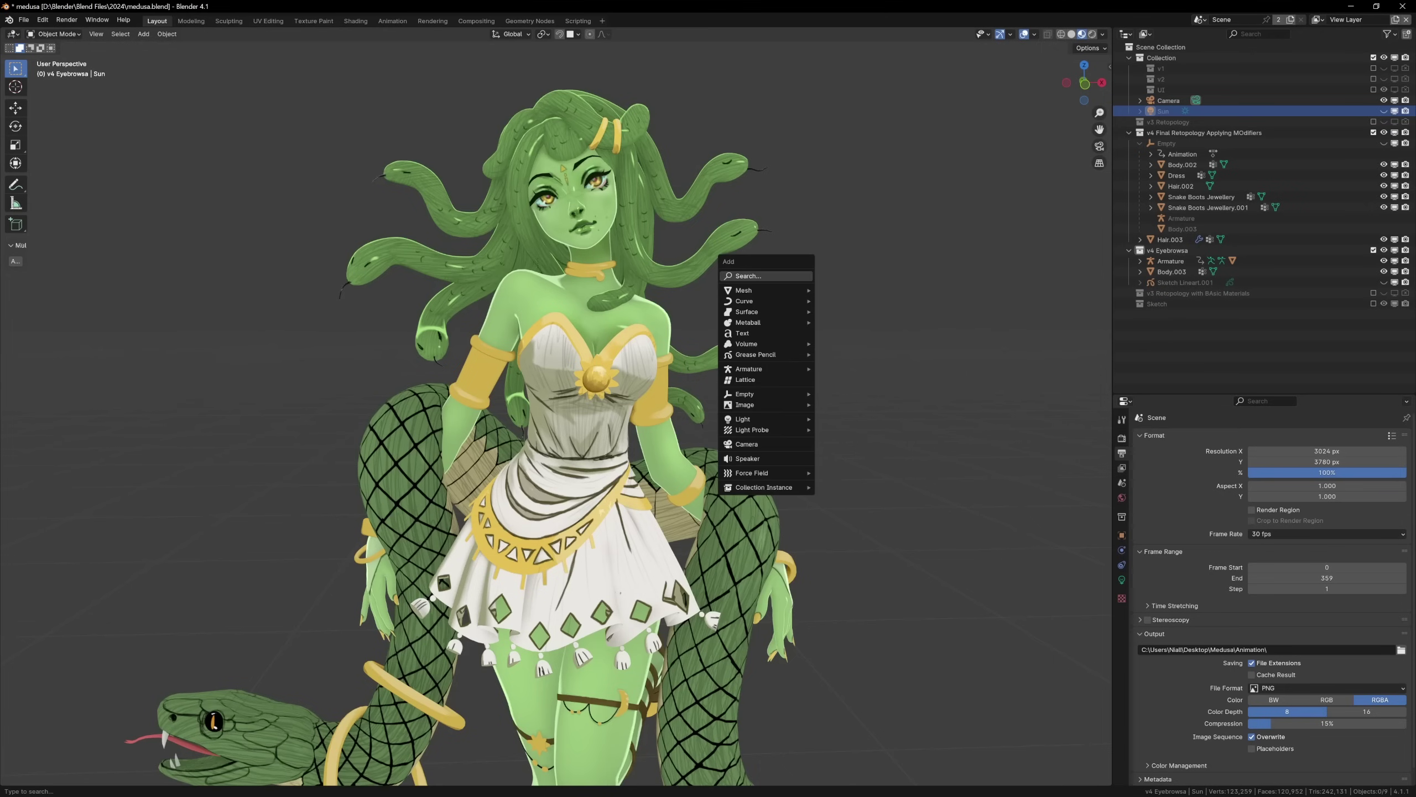
mouse_move(764, 354)
left_click(858, 405)
left_click(1122, 549)
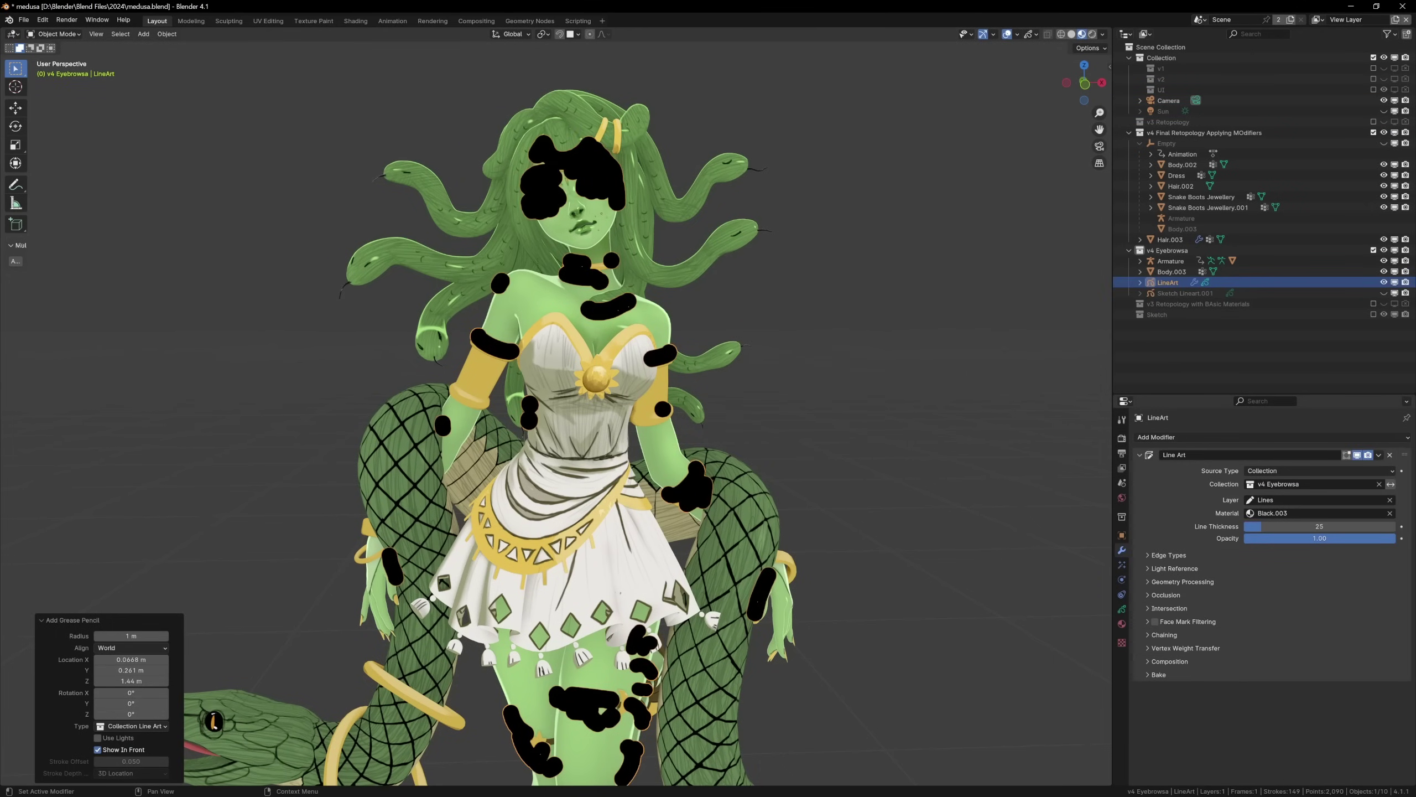
left_click(1310, 483)
key("Down")
key("Return")
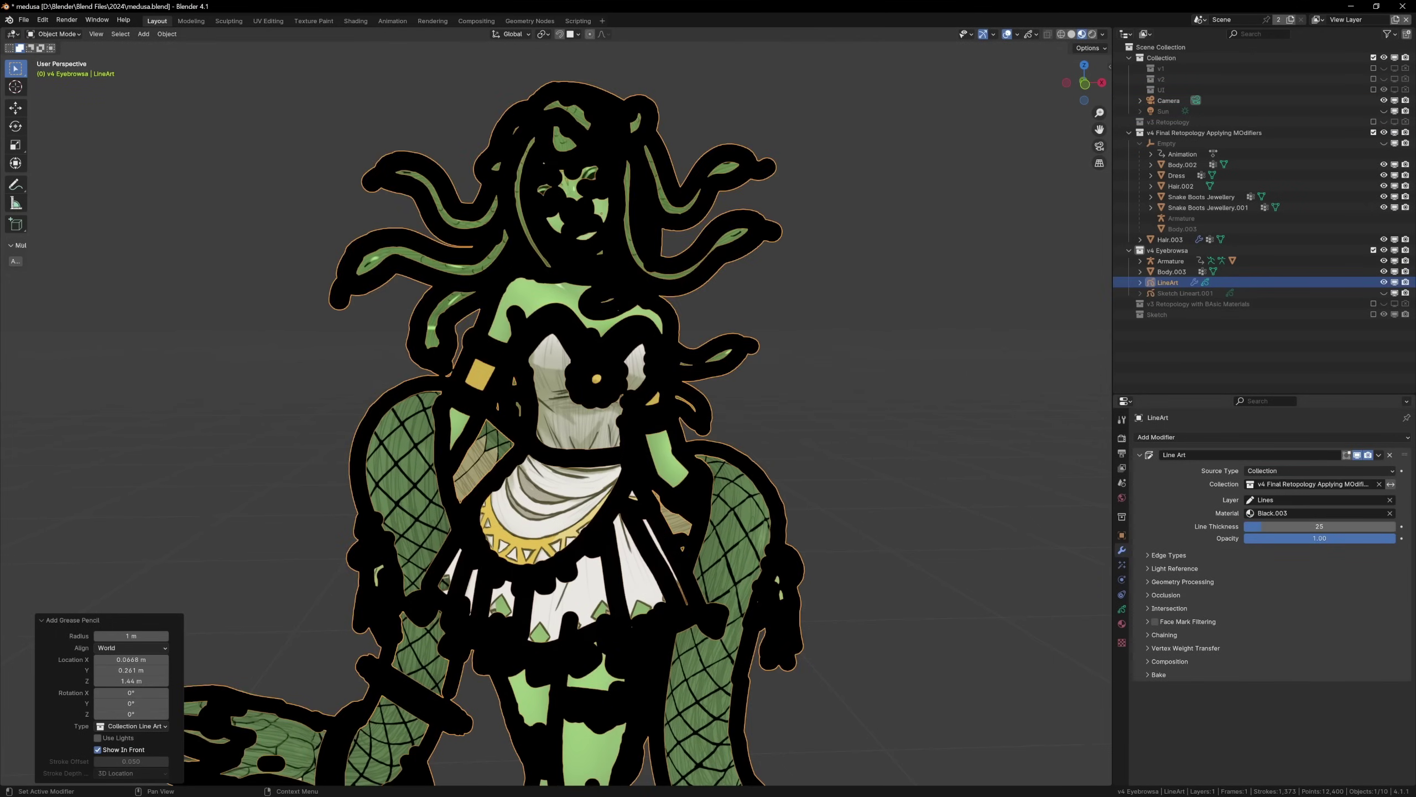
key("ctrl+x")
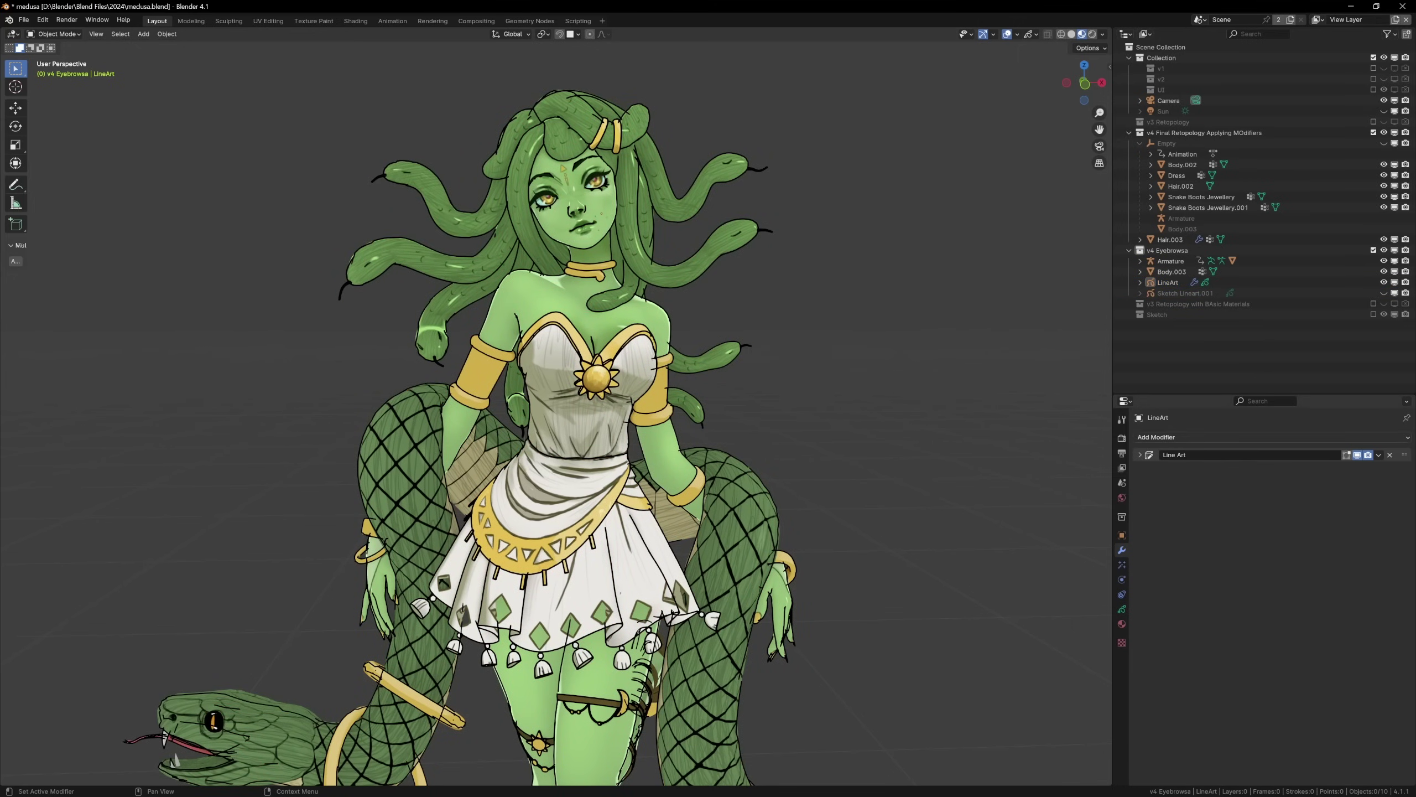
Add a Noise modifier to the lines, raising its strength and thickness
left_click(1226, 437)
left_click(1296, 501)
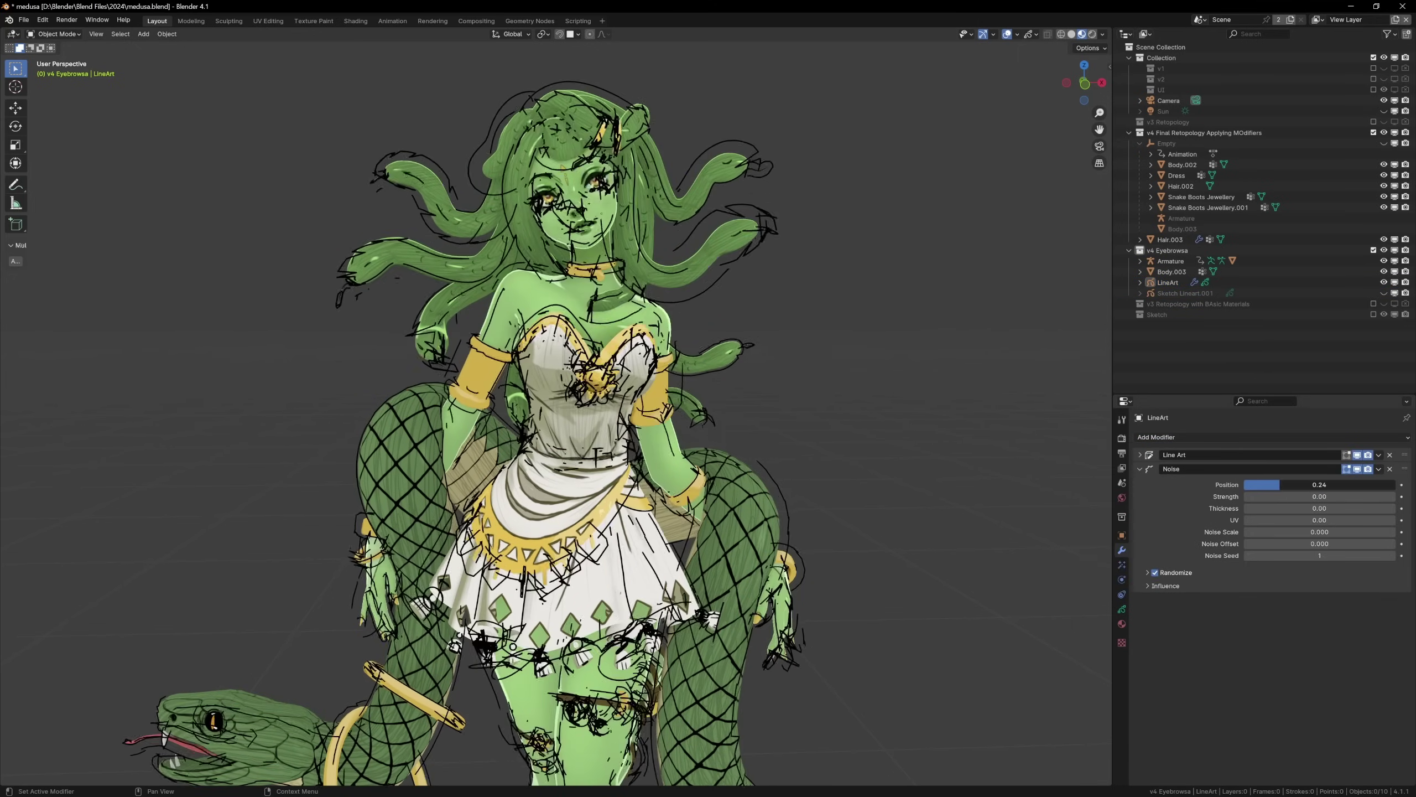
left_click_drag(1282, 508, 1310, 508)
left_click_drag(1282, 496, 1316, 496)
left_click_drag(1319, 484, 1307, 484)
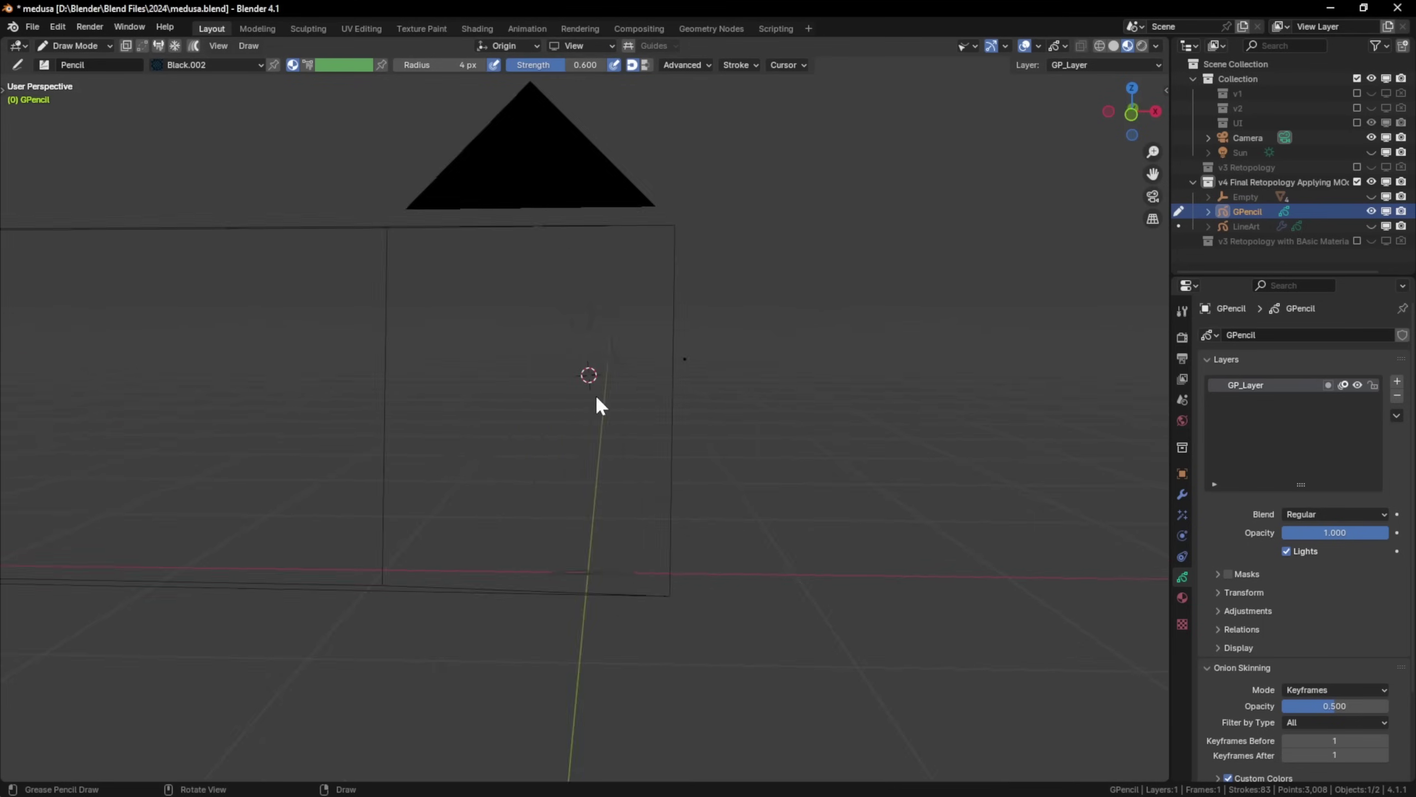
Unhide the Empty and put the GPencil in Sculpt Mode with a 194 px brush radius
mouse_move(596, 394)
middle_mouse_down()
mouse_move(673, 411)
mouse_move(651, 407)
middle_mouse_up()
left_click(1370, 196)
key("ctrl+Tab")
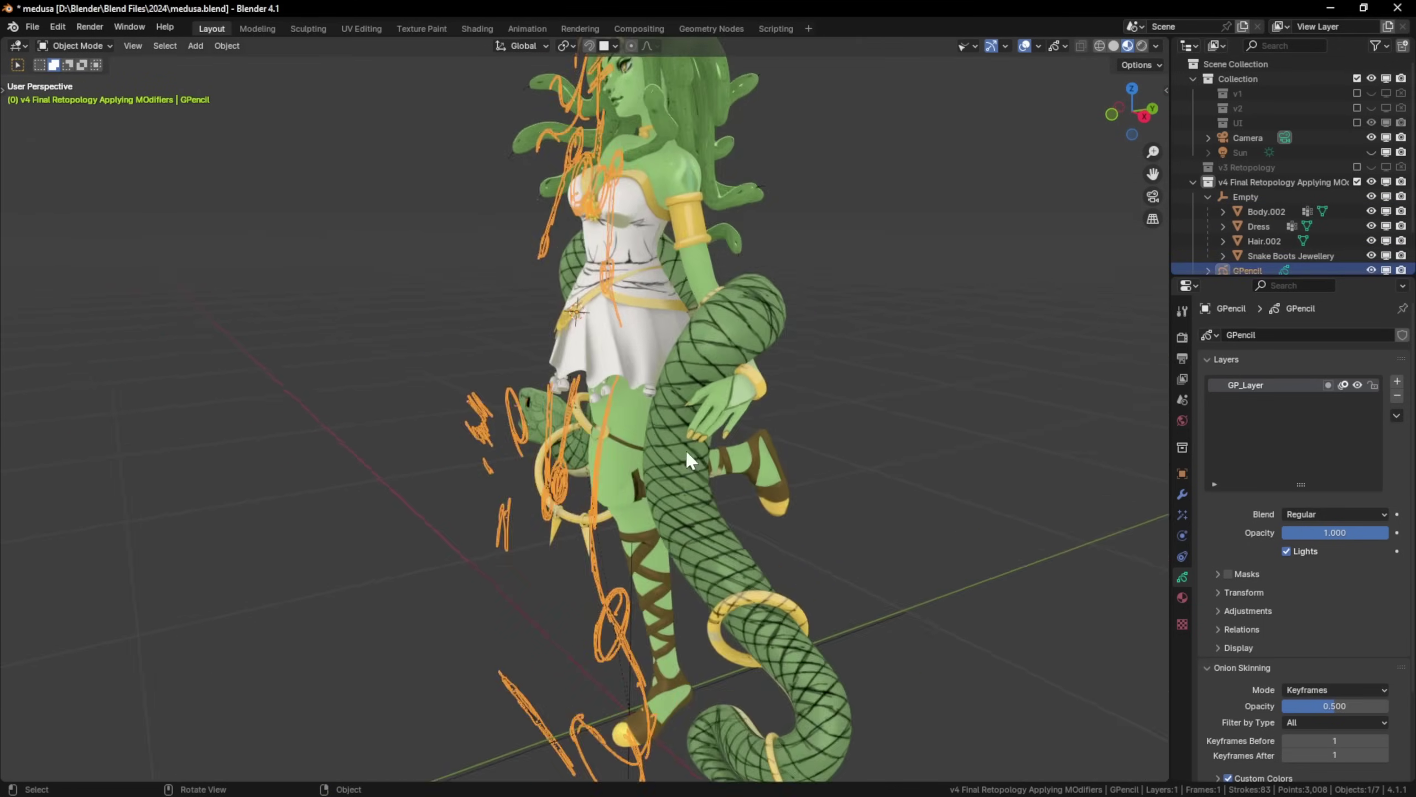
key("KP_3")
key("f")
left_click(518, 512)
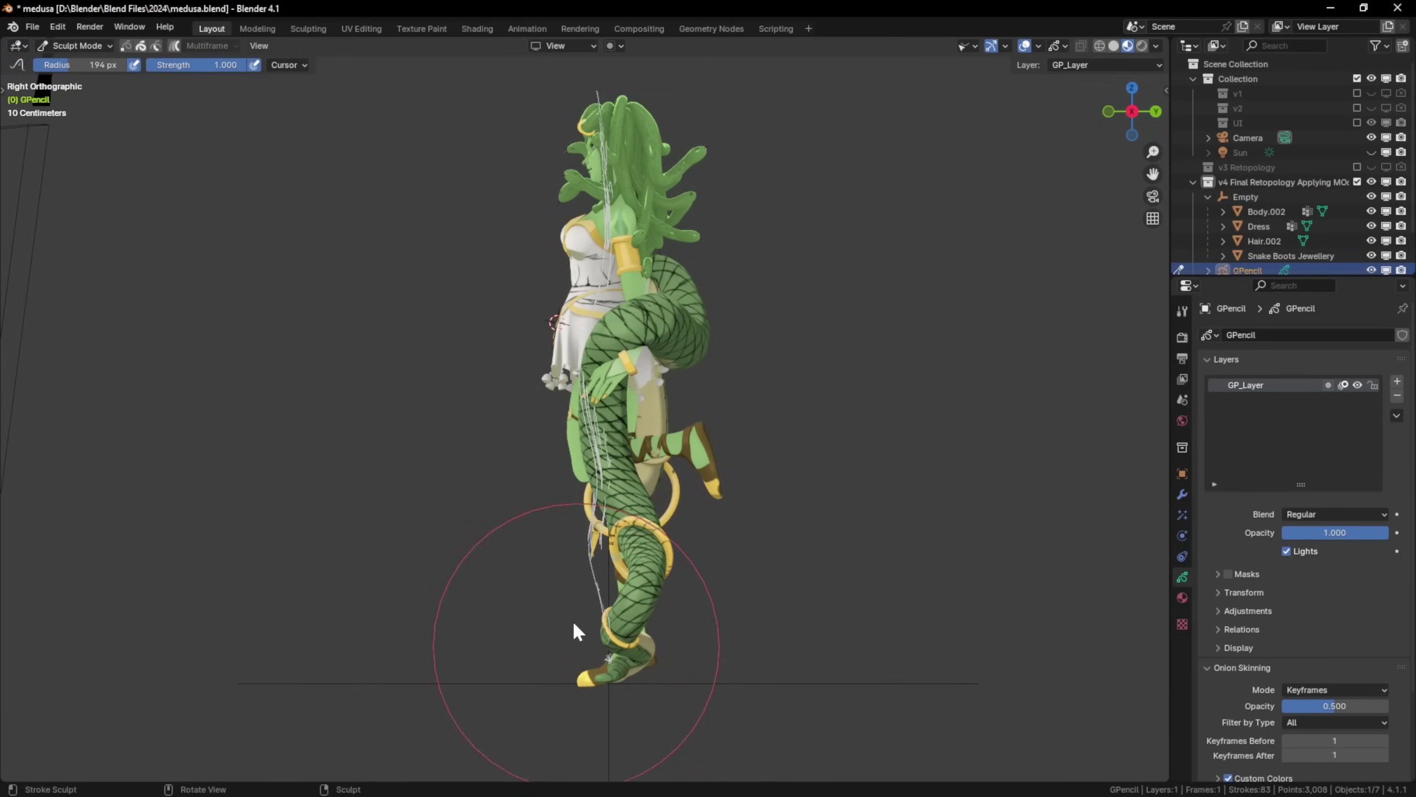
mouse_move(572, 577)
middle_mouse_down()
mouse_move(684, 425)
mouse_move(632, 595)
mouse_move(750, 549)
mouse_move(637, 372)
mouse_move(550, 416)
mouse_move(612, 478)
middle_mouse_up()
scroll(612, 479, "down", 6)
scroll(602, 501, "up", 6)
Return to Draw Mode with Solid viewport shading and the Pencil tool
key("ctrl+Tab")
scroll(602, 501, "up", 2)
key("z")
left_click(847, 415)
key("shift+space")
key("d")
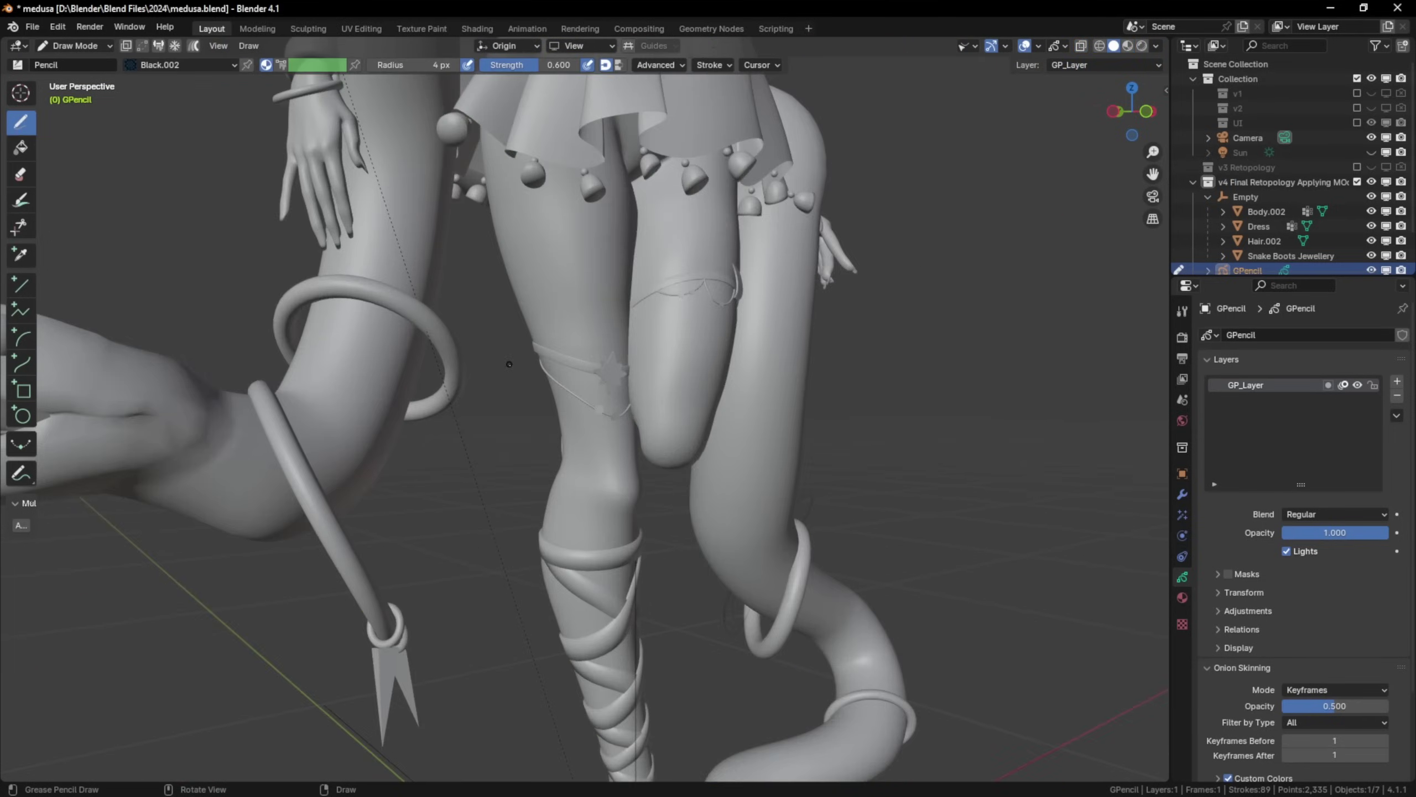
scroll(585, 412, "up", 3)
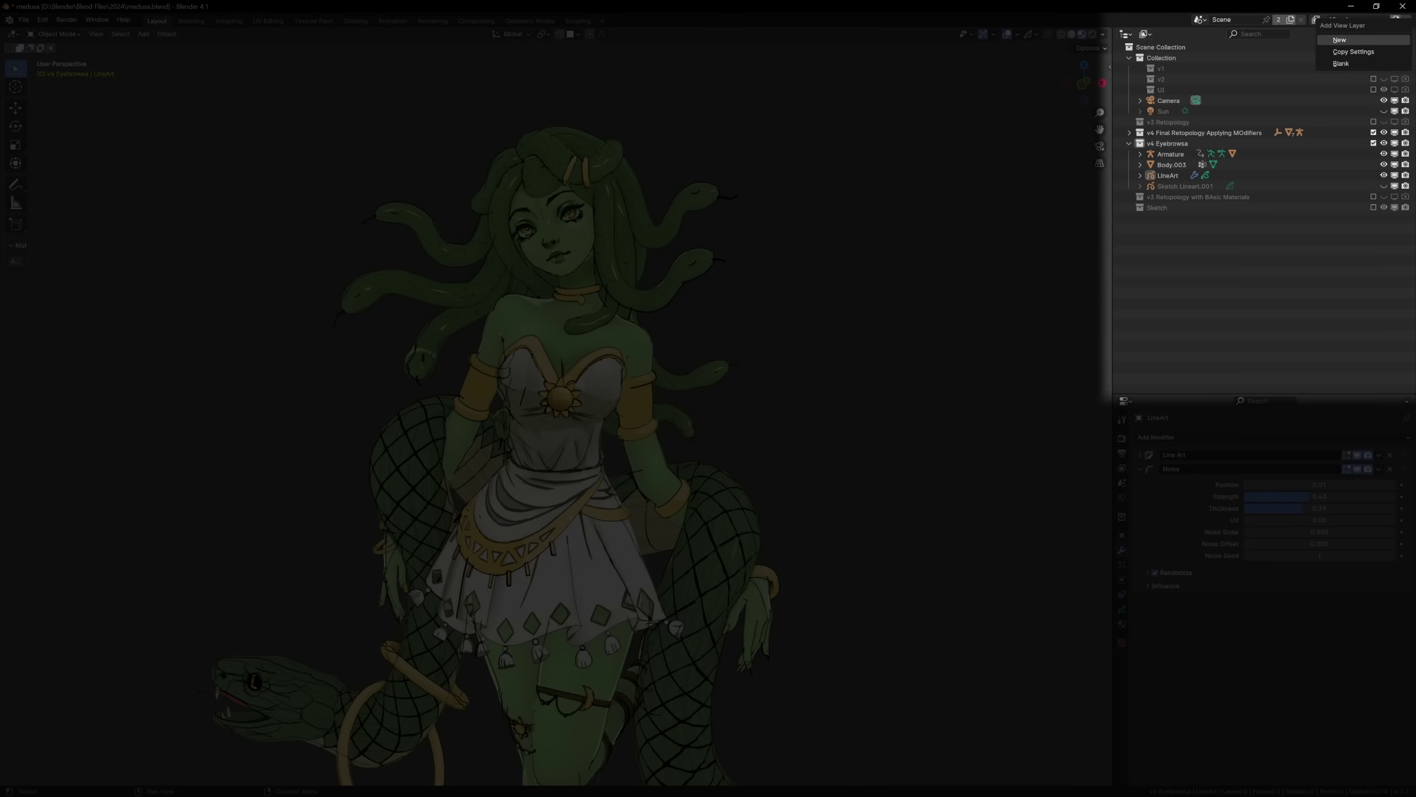
Add a Sketch view layer with every collection but Sketch excluded, then return to View Layer
left_click(1339, 39)
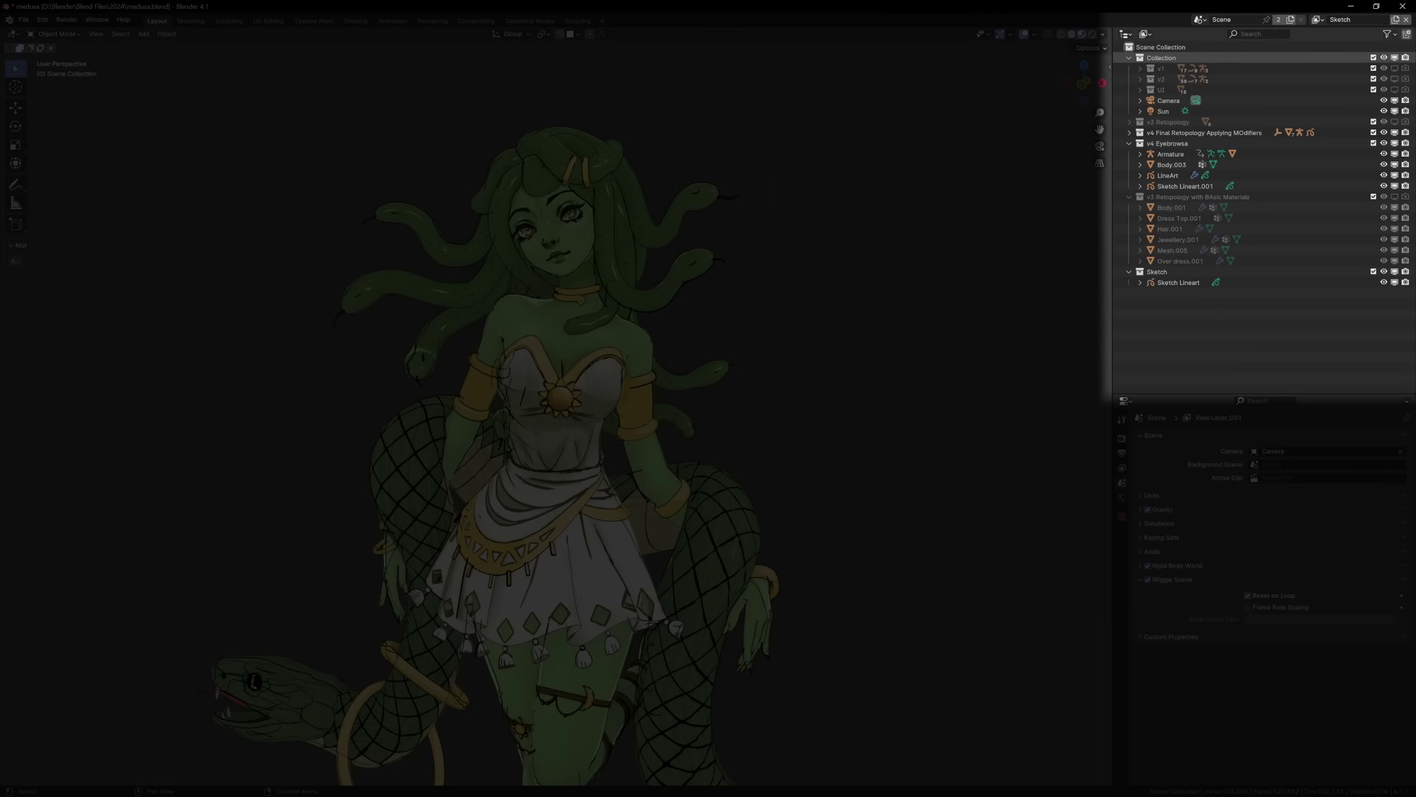
left_click_drag(1373, 57, 1373, 89)
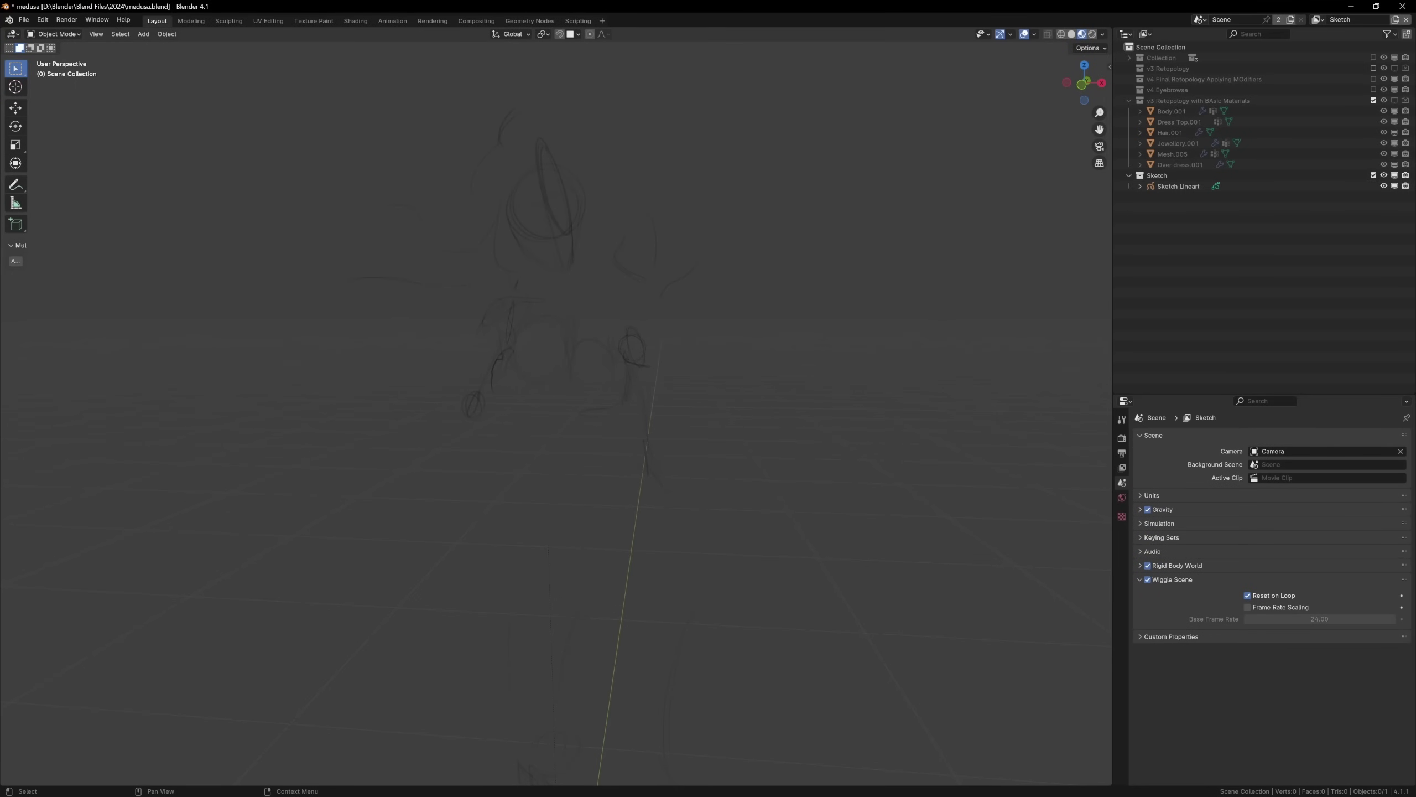
left_click(1317, 19)
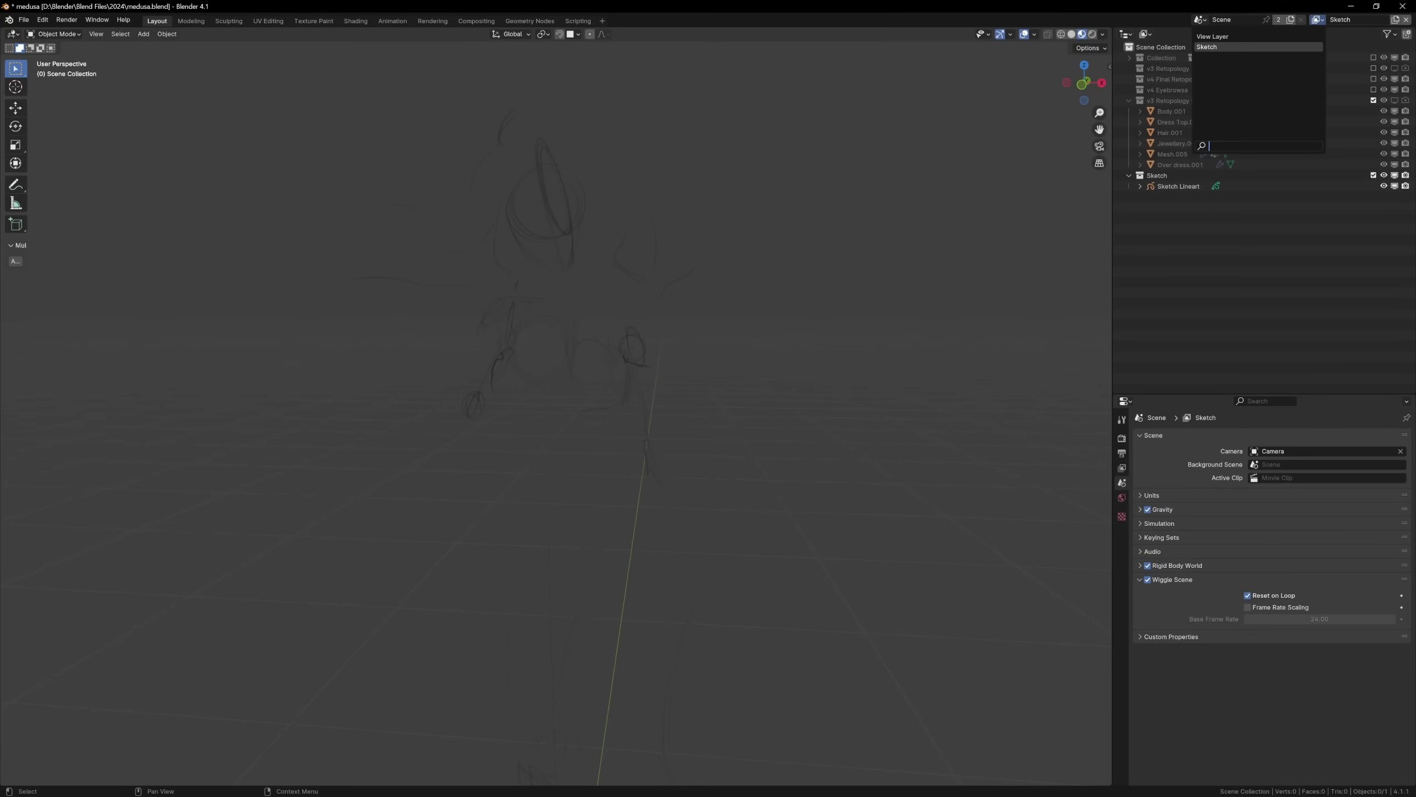
left_click(1213, 36)
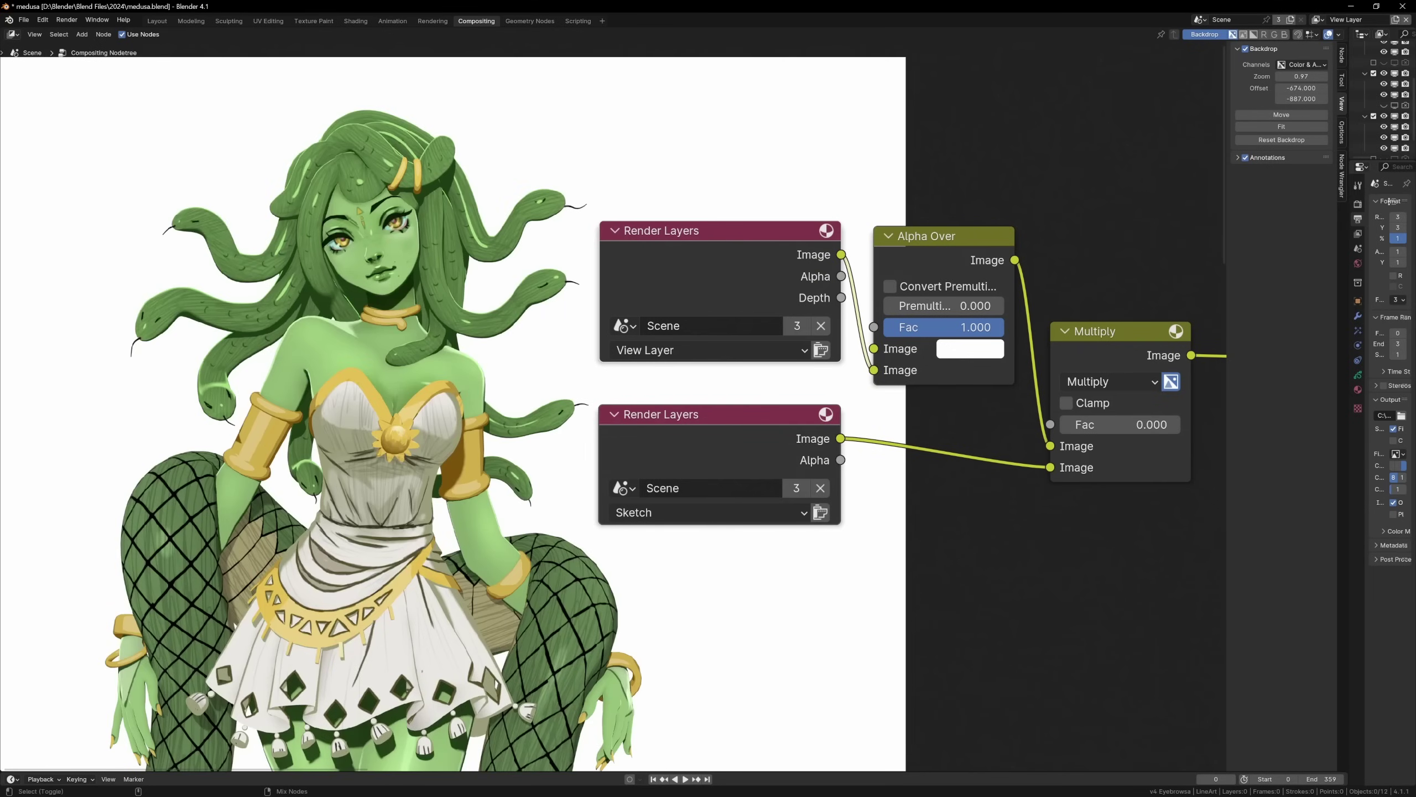
Set the Multiply node's Fac to 1.000 to fully blend the sketch lines over the render
left_click(1120, 424)
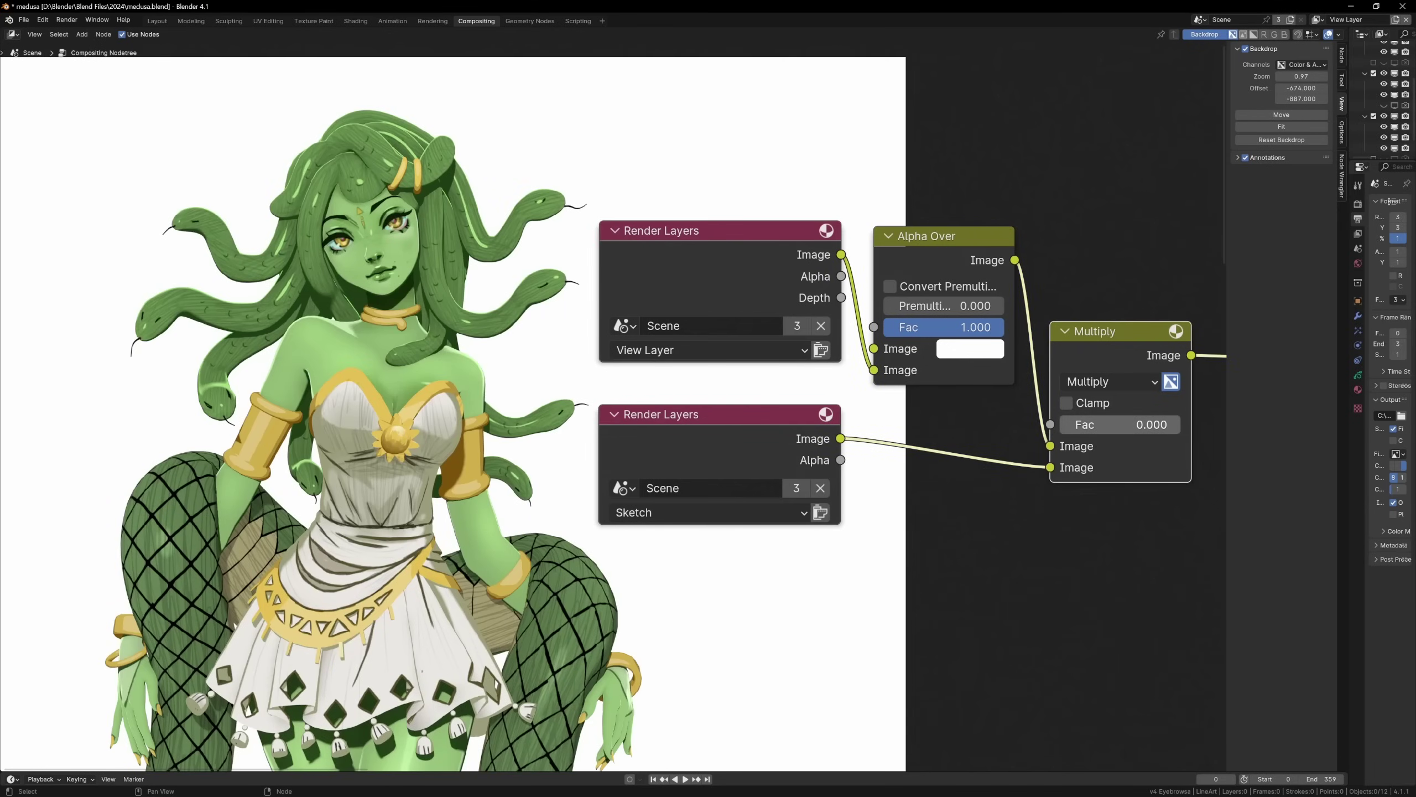
type("1")
key("Return")
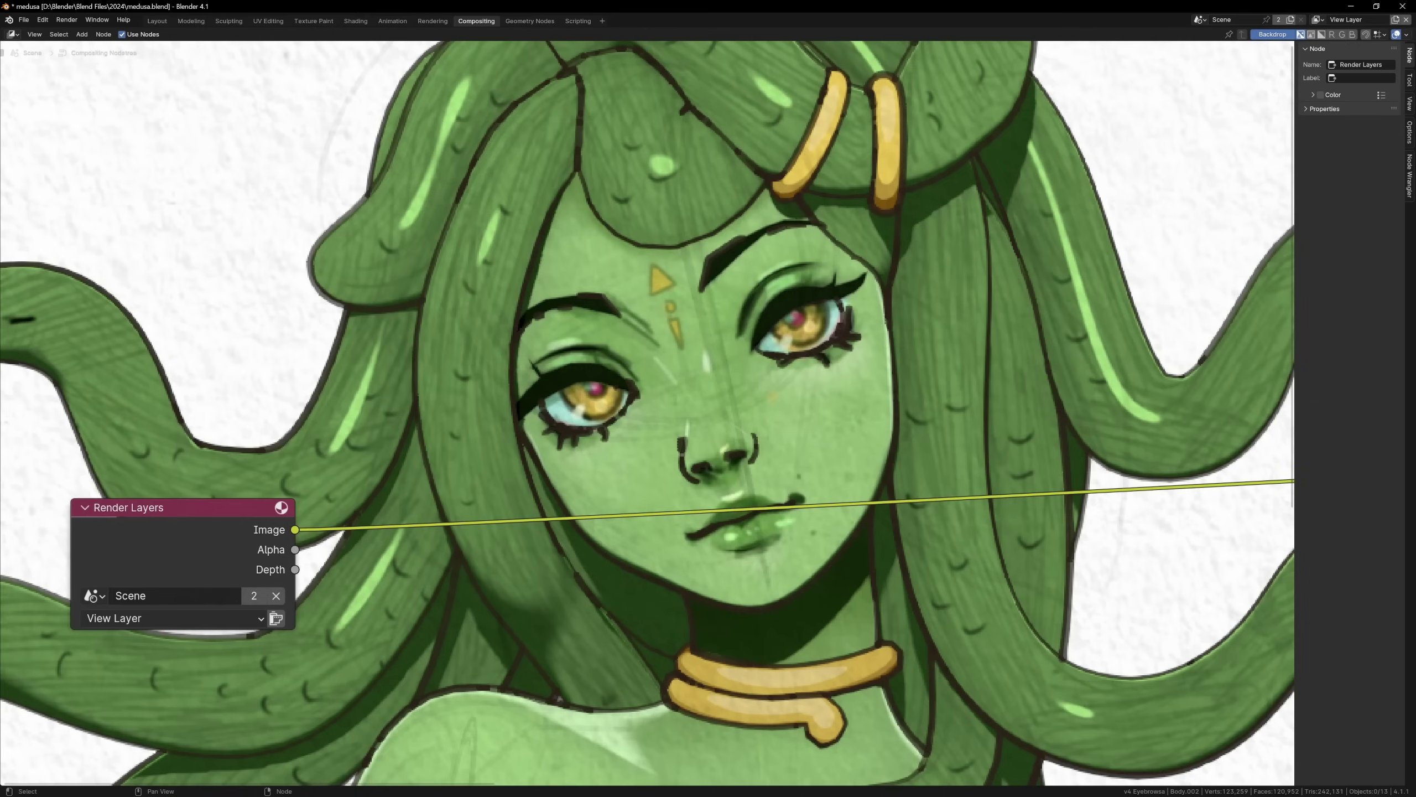
Insert a Soften filter after Render Layers, set to Box Sharpen with factor 0.300
key("shift+a")
type("soften")
key("Return")
left_click(434, 525)
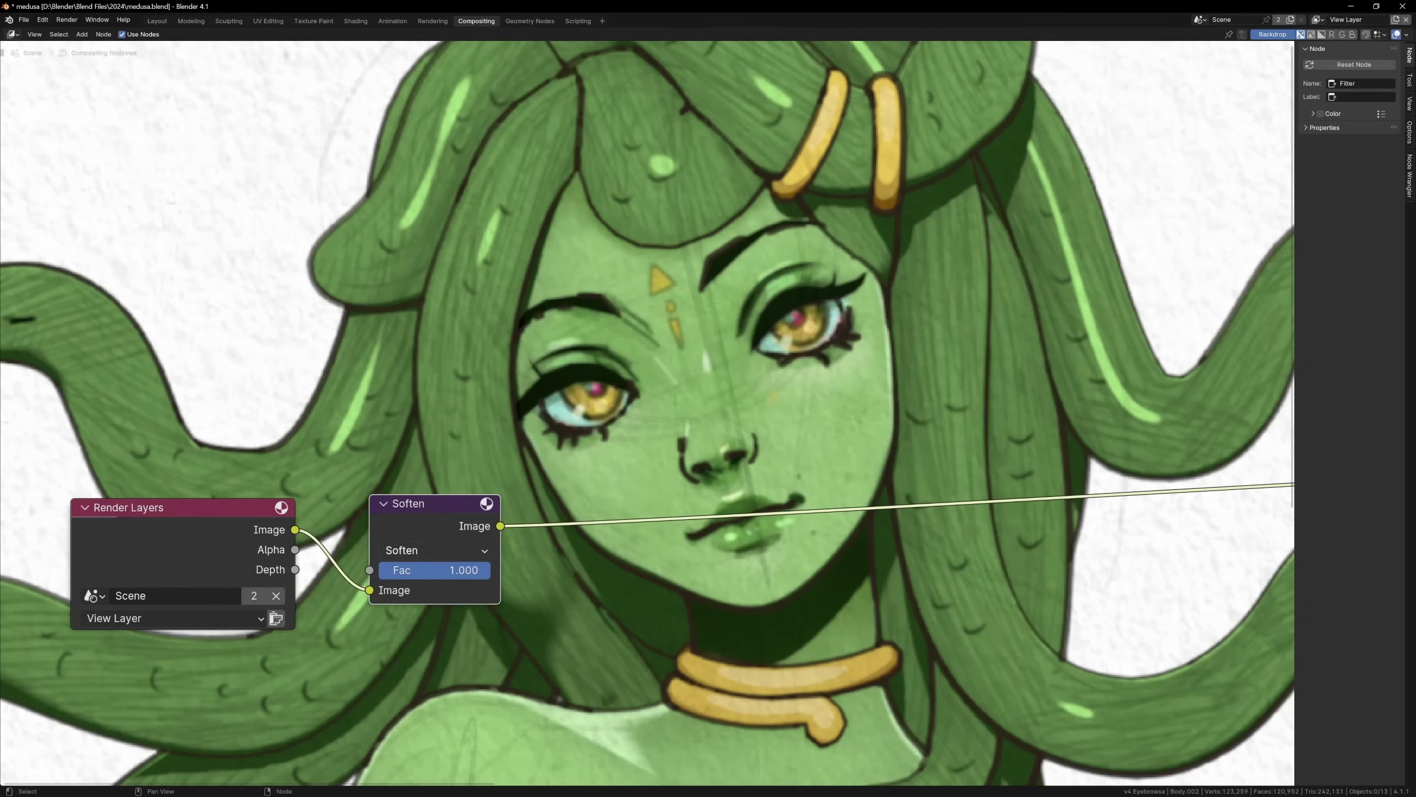
left_click(434, 549)
left_click(432, 615)
left_click(434, 570)
type("0")
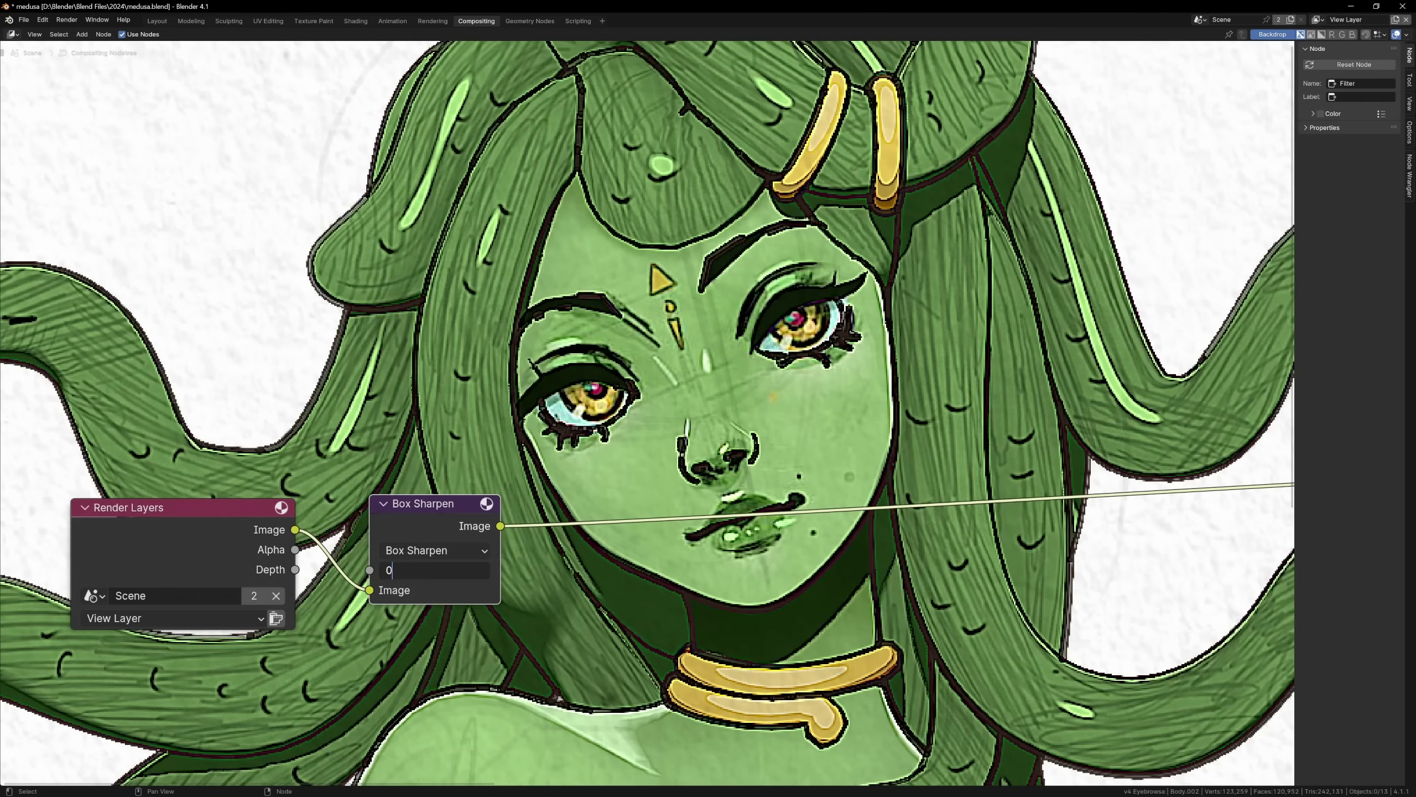
type(".3")
key("Return")
left_click_drag(424, 504, 387, 505)
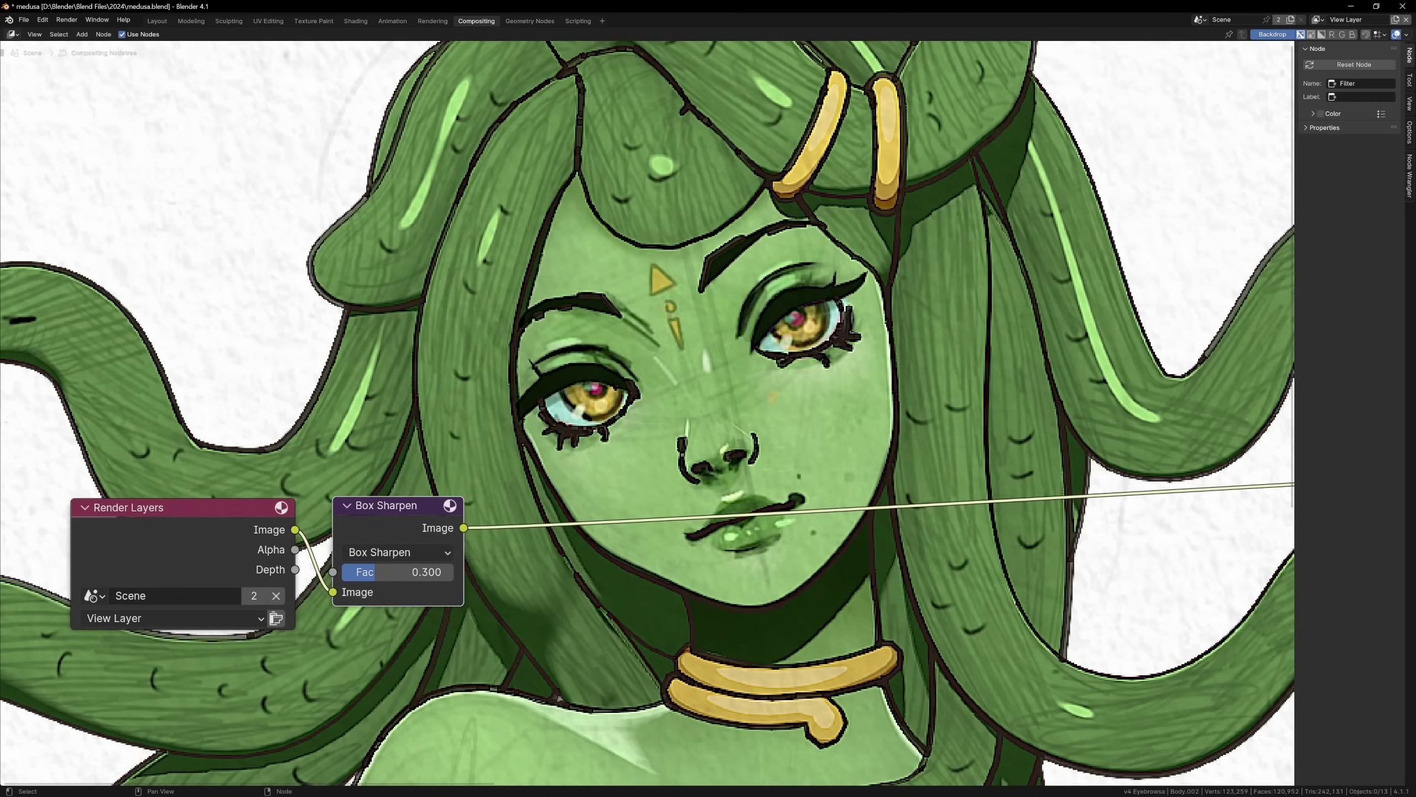
Add a Blur node after Box Sharpen with X and Y size 3
key("shift+a")
type("blur")
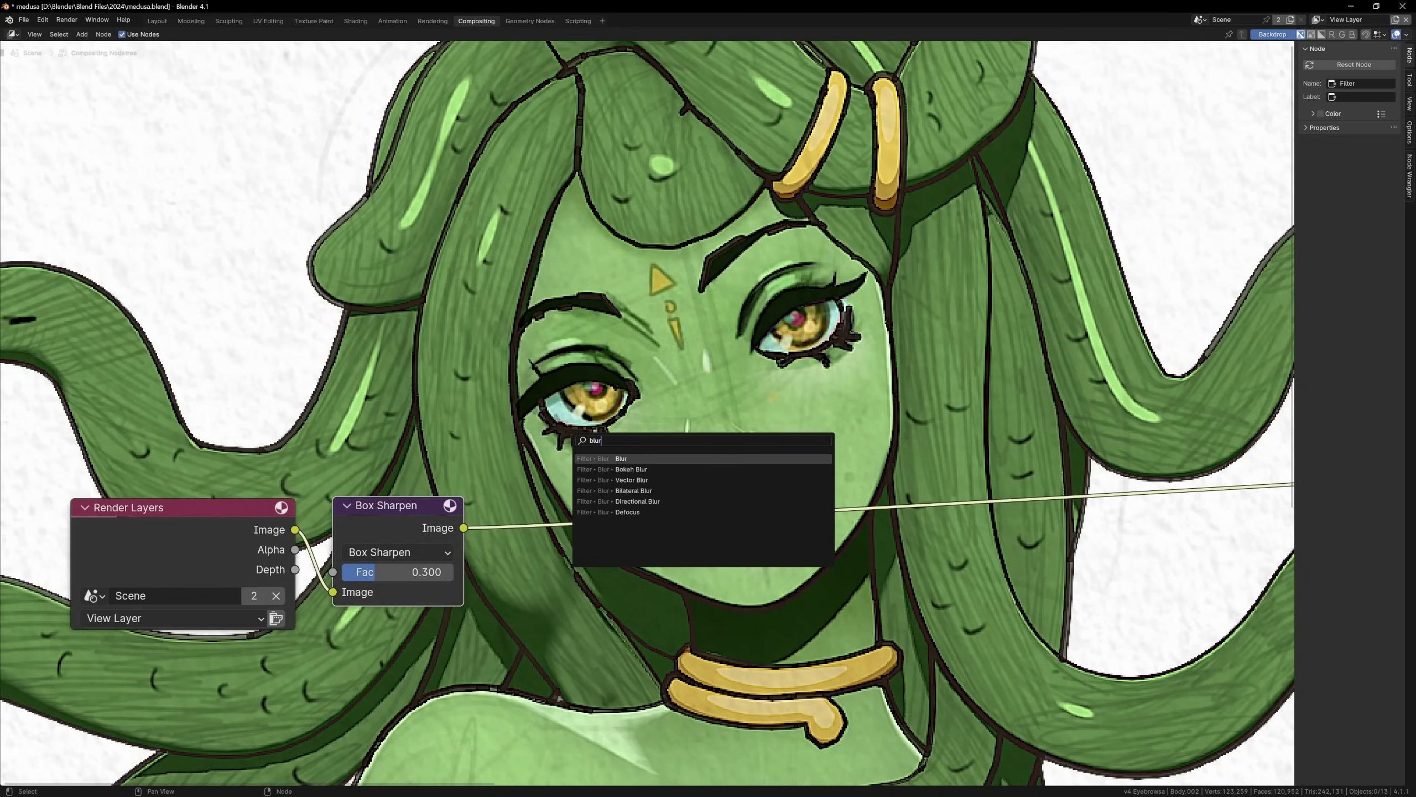
key("Return")
left_click(602, 447)
left_click(602, 591)
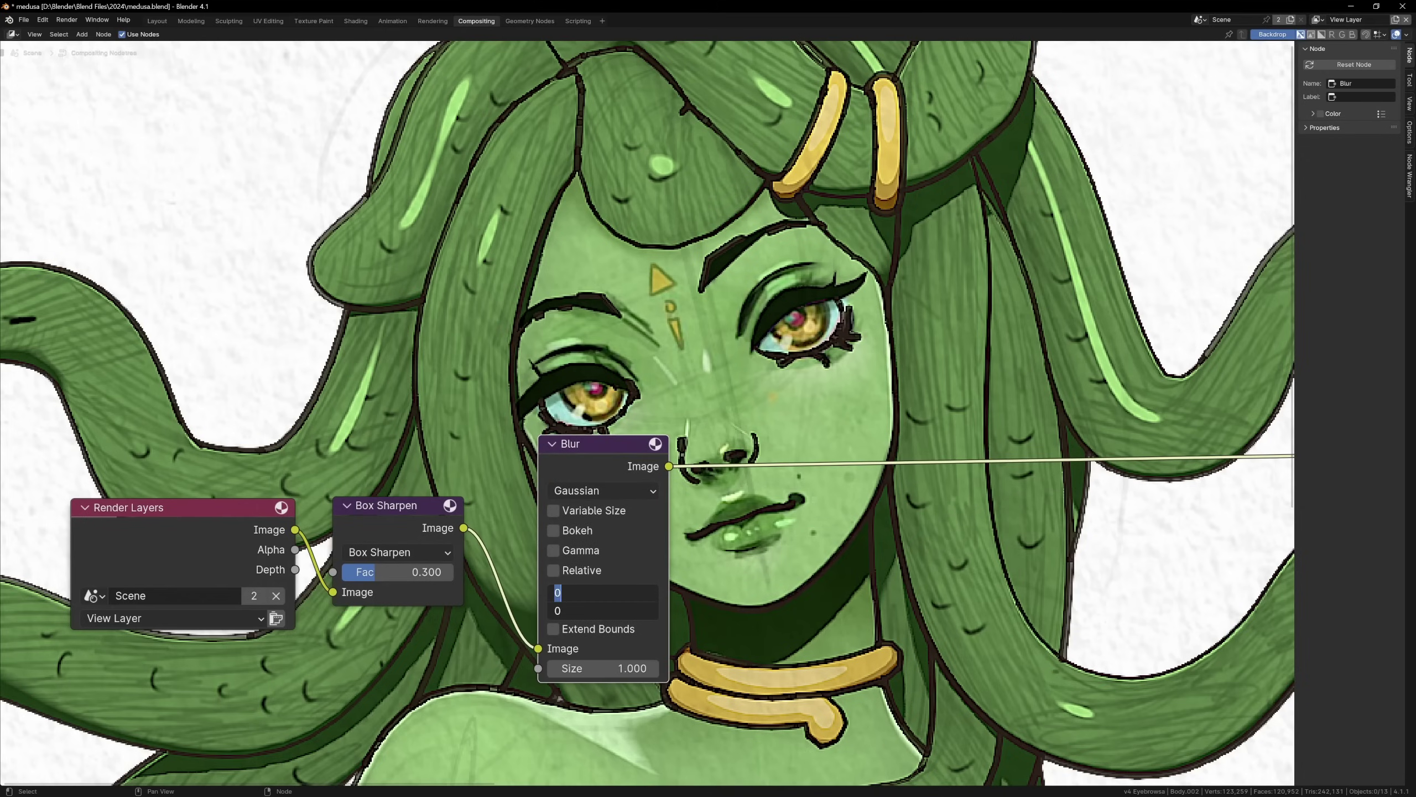
type("3")
key("Tab")
type("3")
key("Return")
left_click_drag(603, 443, 578, 444)
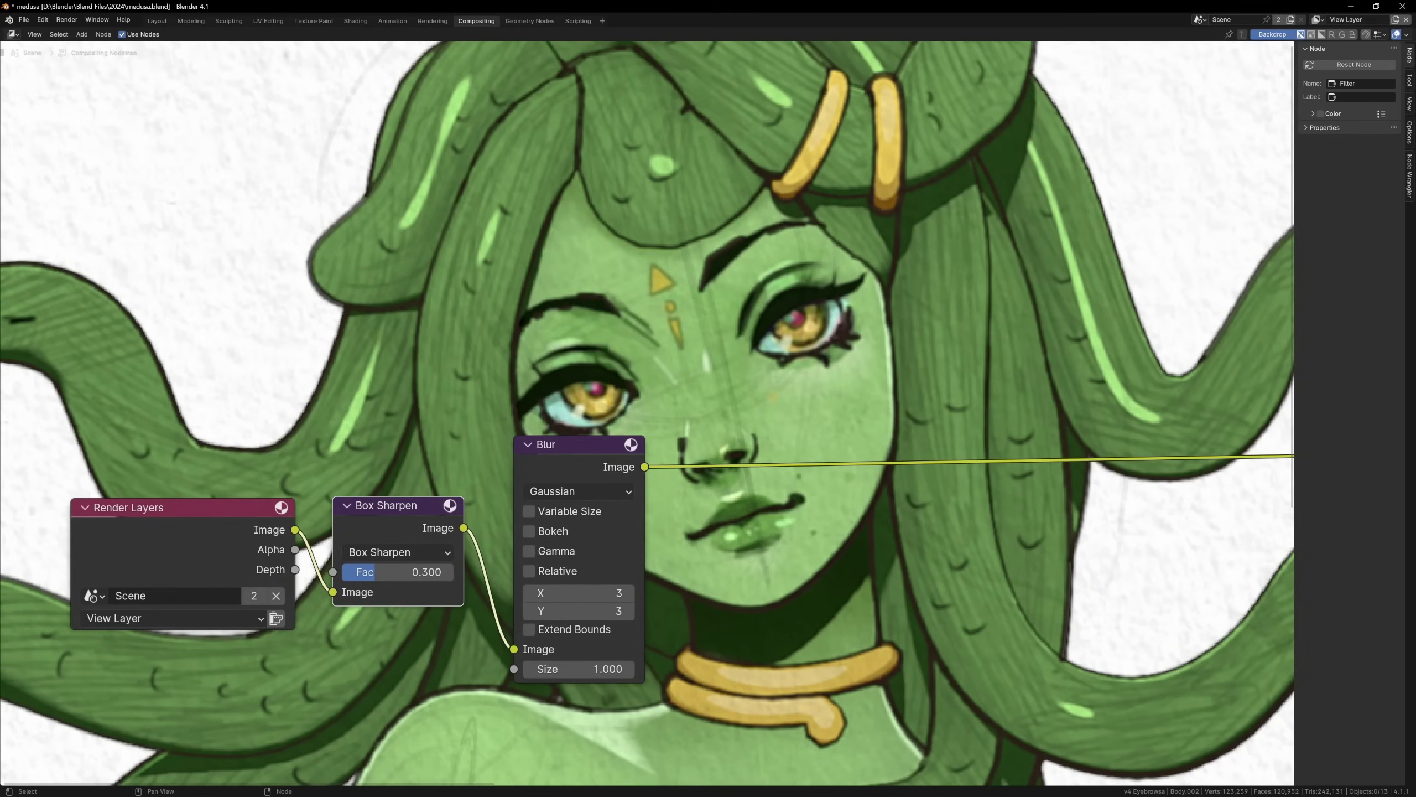
Duplicate the Box Sharpen node after Blur and set its factor to 0.2
key("shift+d")
left_click(781, 474)
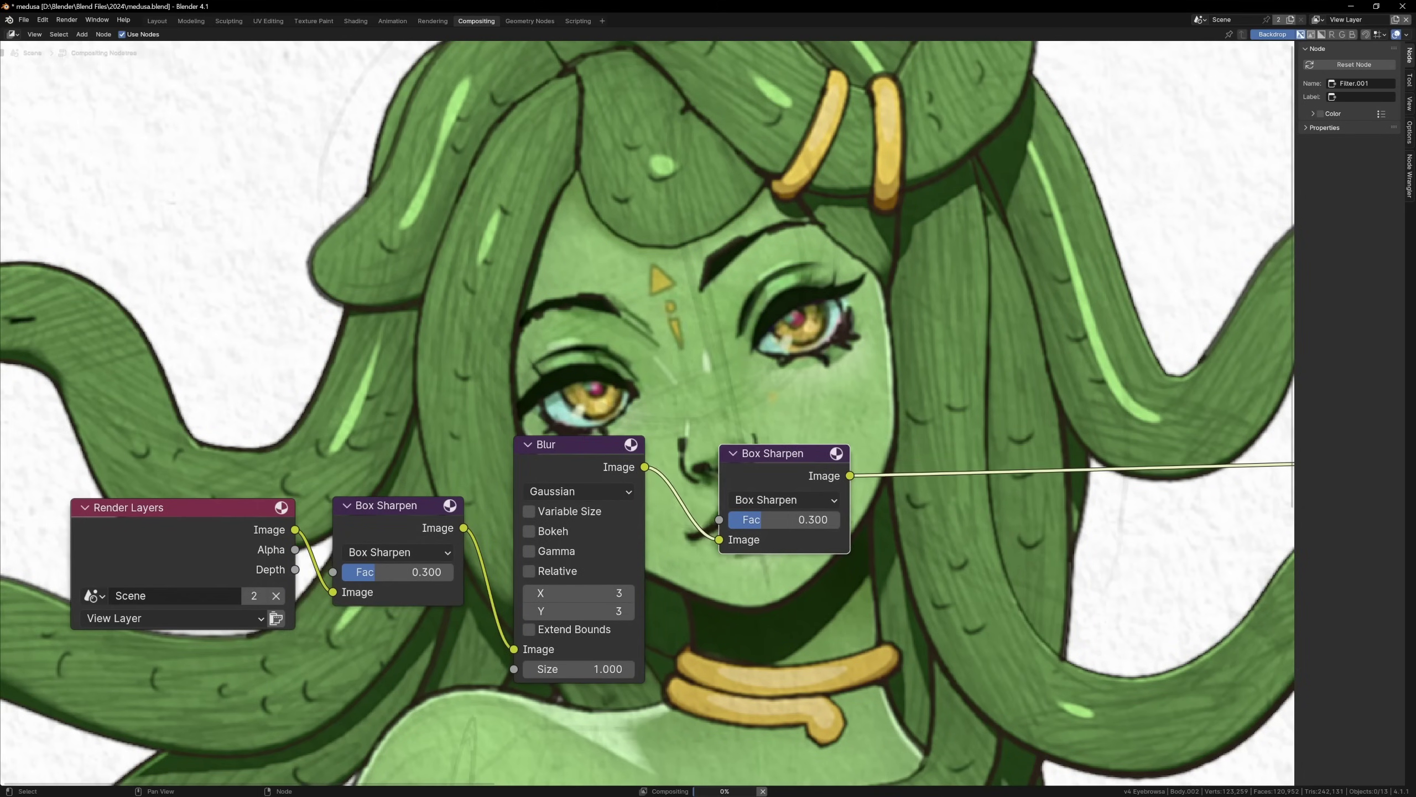
left_click_drag(781, 453, 743, 458)
double_click(748, 523)
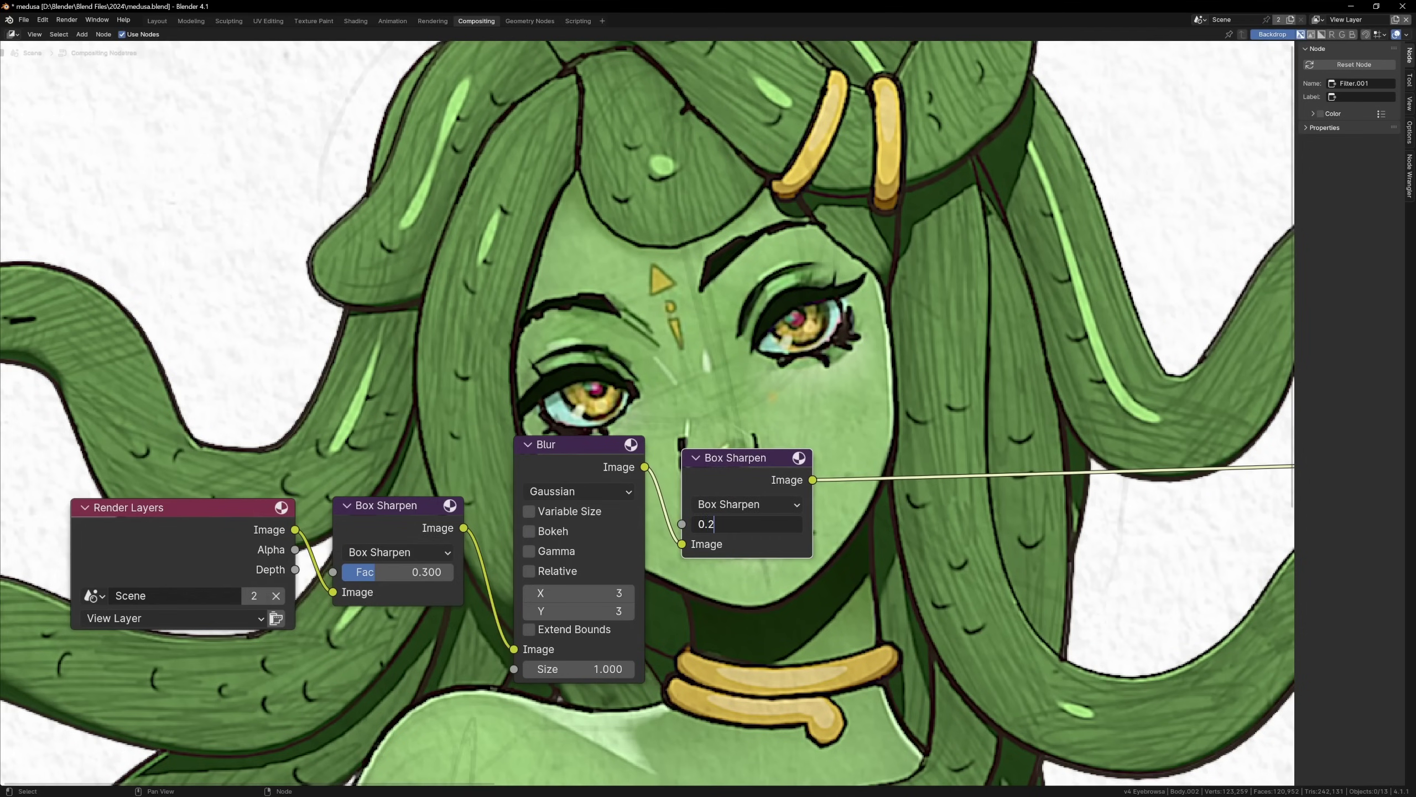